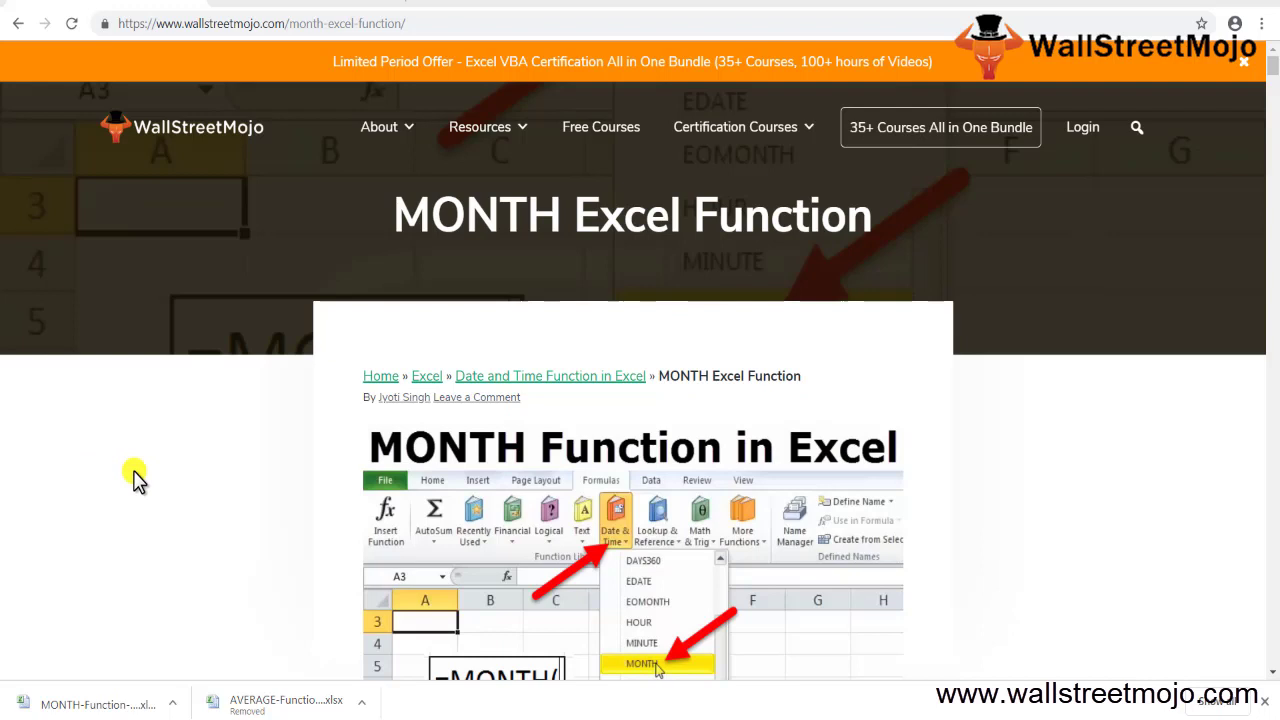
Switch to the Excel workbook and enter "Date" in cell B11 and "1 to 12" in cell B12 of the Illustration sheet
{"action": "key", "text": "alt+Tab"}
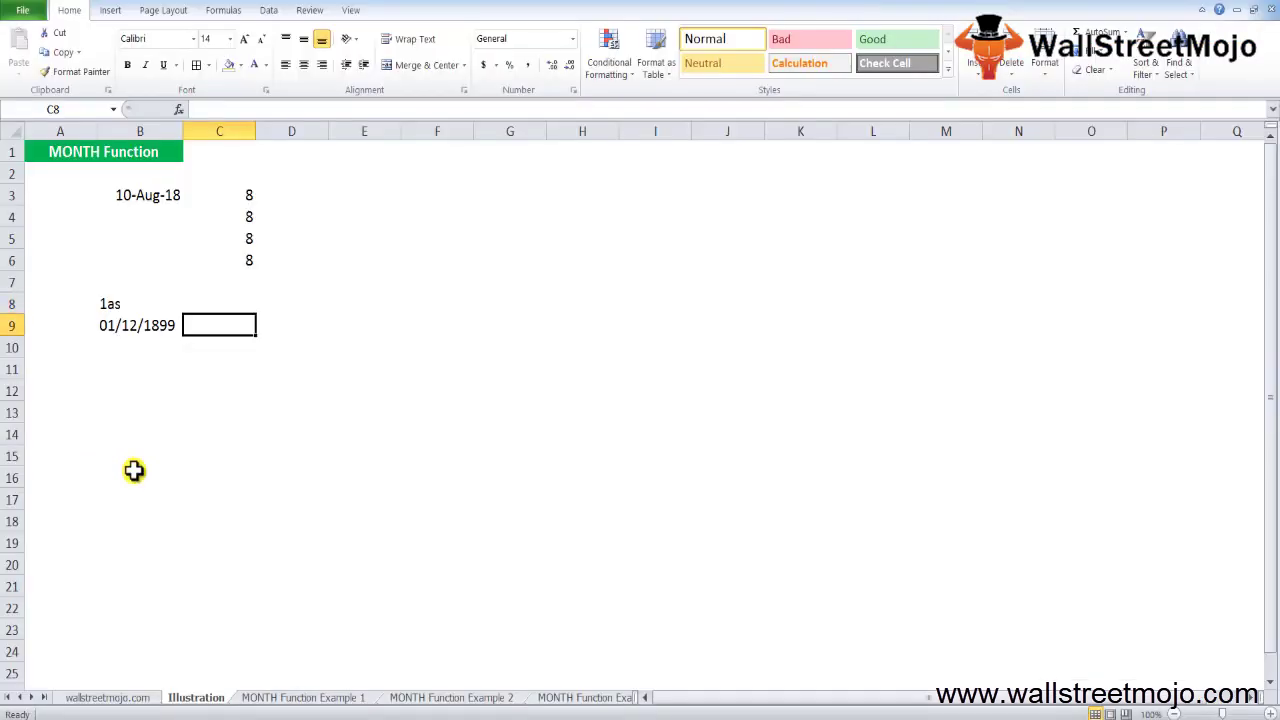
{"action": "key", "text": "Down"}
{"action": "key", "text": "Down"}
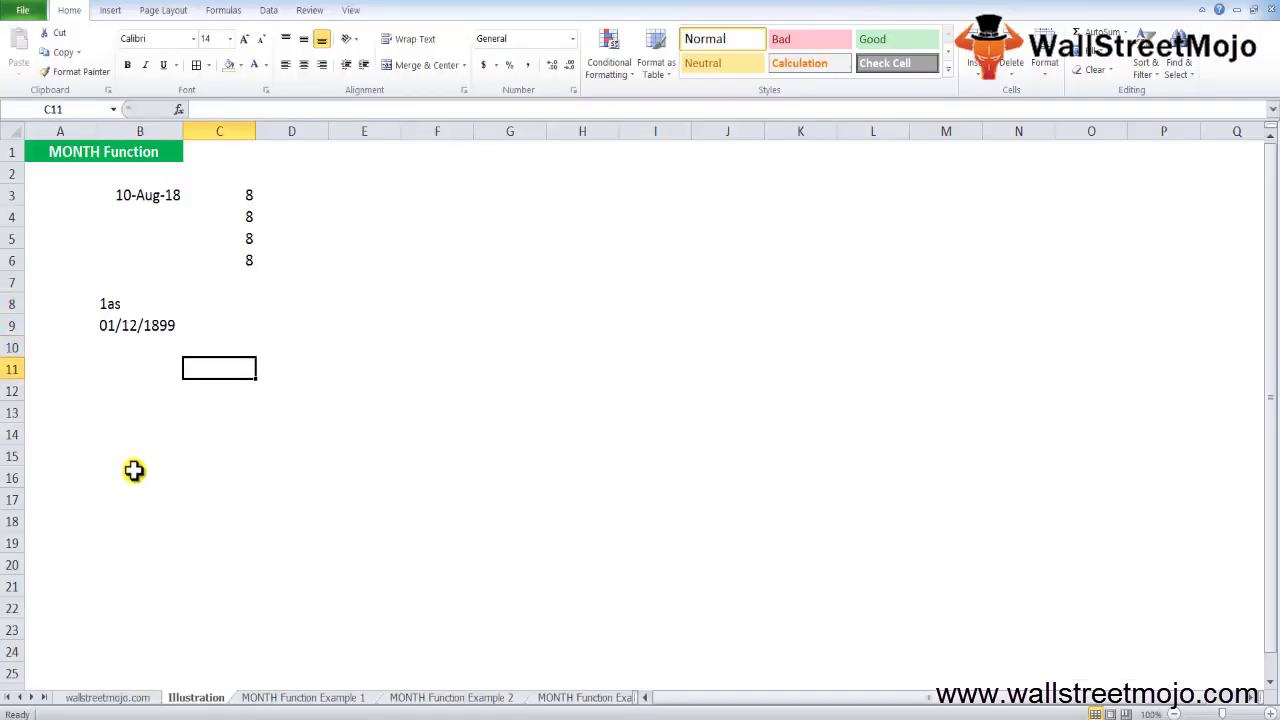
{"action": "key", "text": "Down"}
{"action": "key", "text": "Down"}
{"action": "key", "text": "Down"}
{"action": "key", "text": "Up"}
{"action": "key", "text": "Up"}
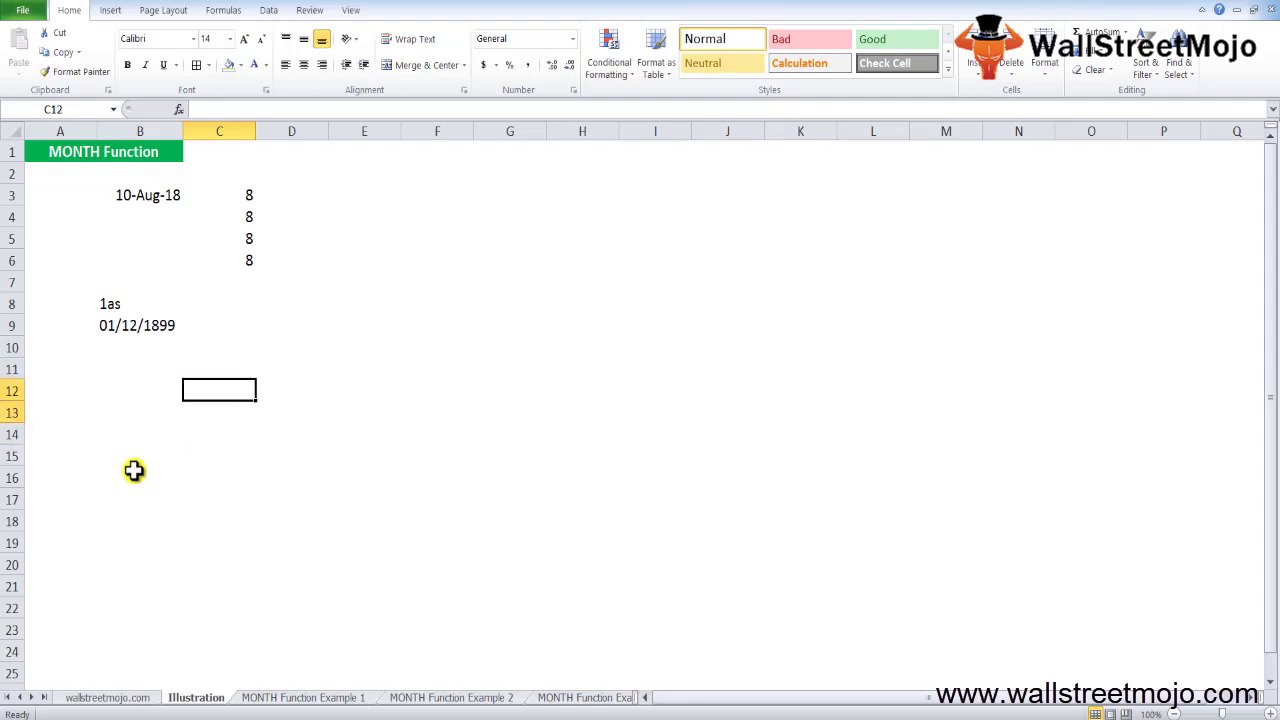
{"action": "key", "text": "Left"}
{"action": "key", "text": "Up"}
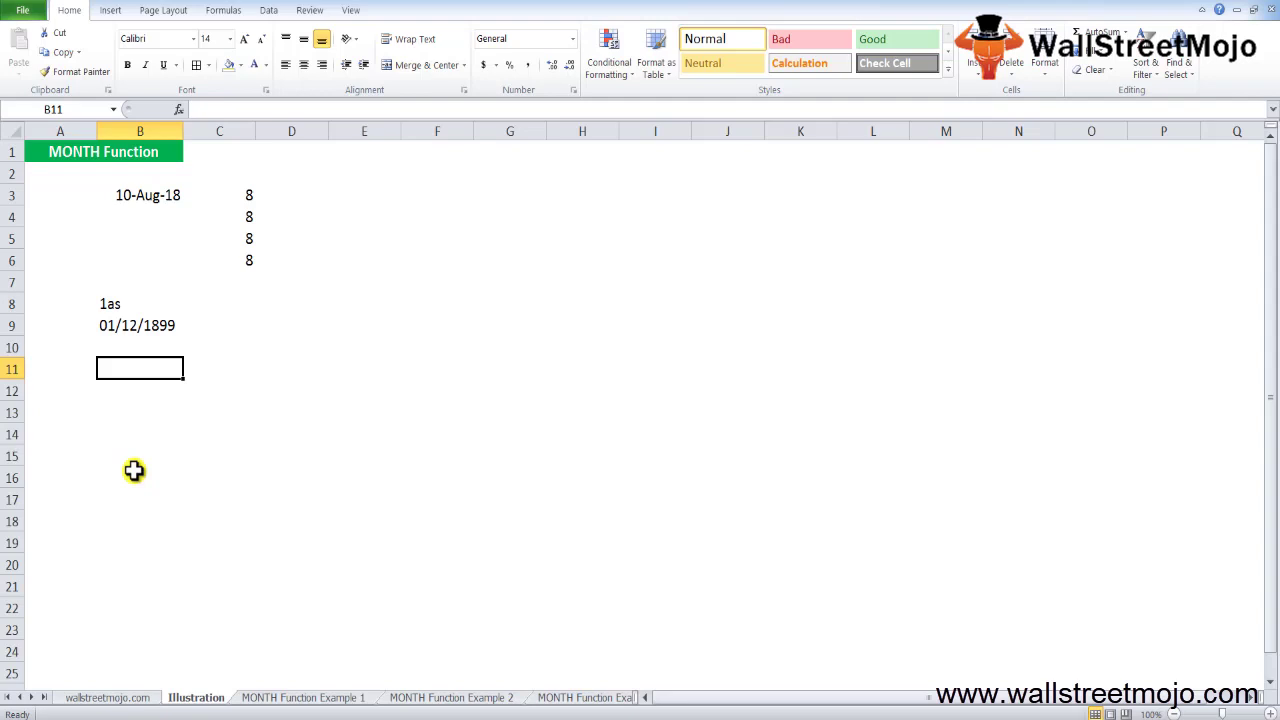
{"action": "type", "text": "Date"}
{"action": "key", "text": "Return"}
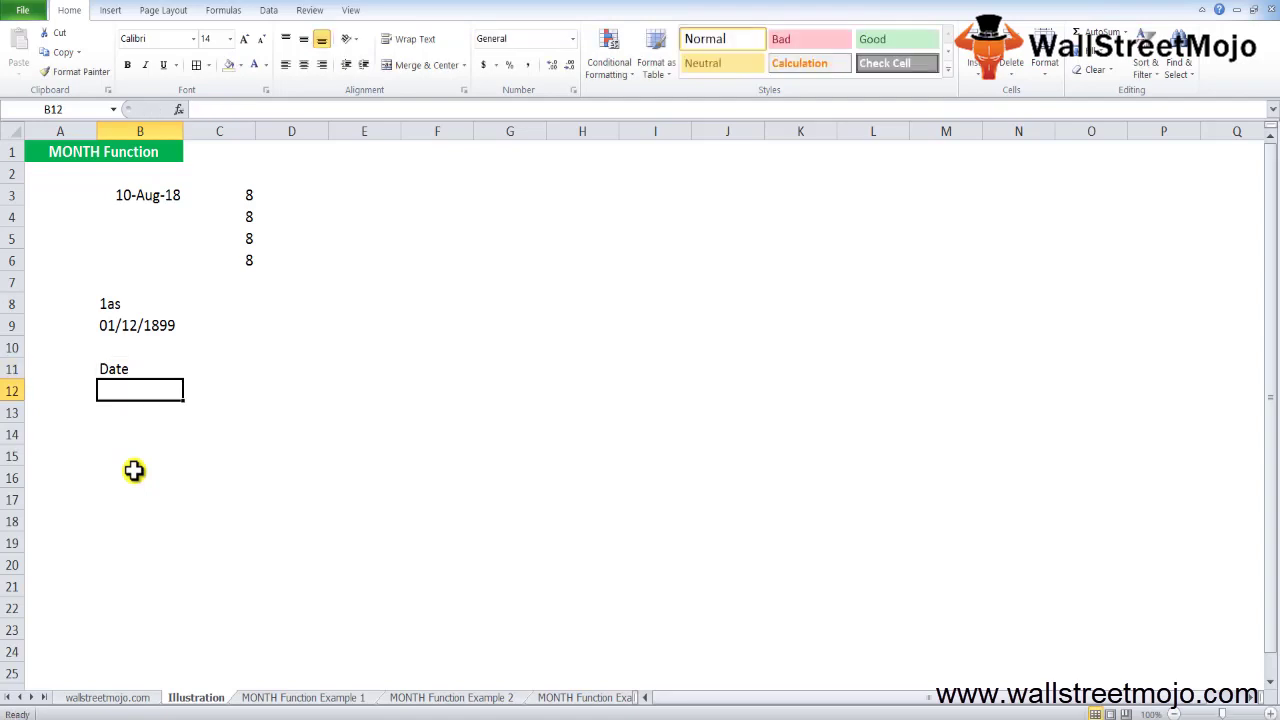
{"action": "type", "text": "1 to 12"}
{"action": "key", "text": "Return"}
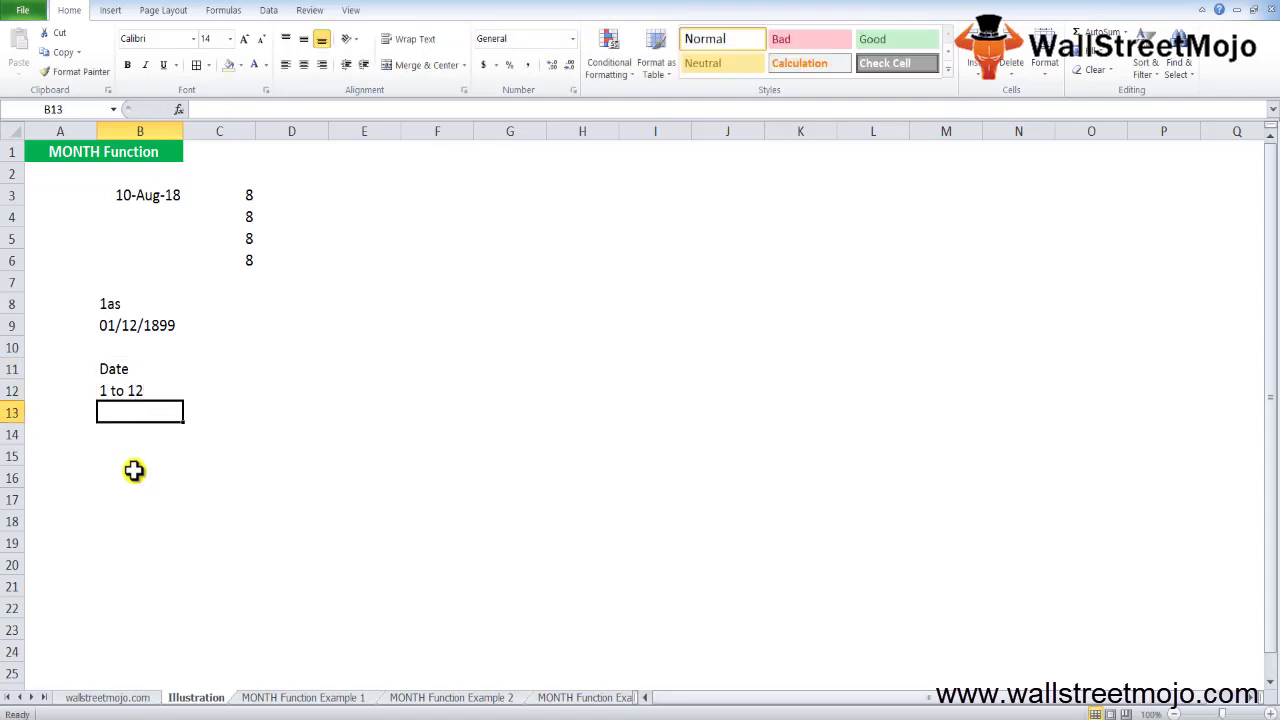
Enter the formula =MONTH(B9) in cell B15 to try extracting the month from the 01/12/1899 entry
{"action": "key", "text": "Return"}
{"action": "key", "text": "Return"}
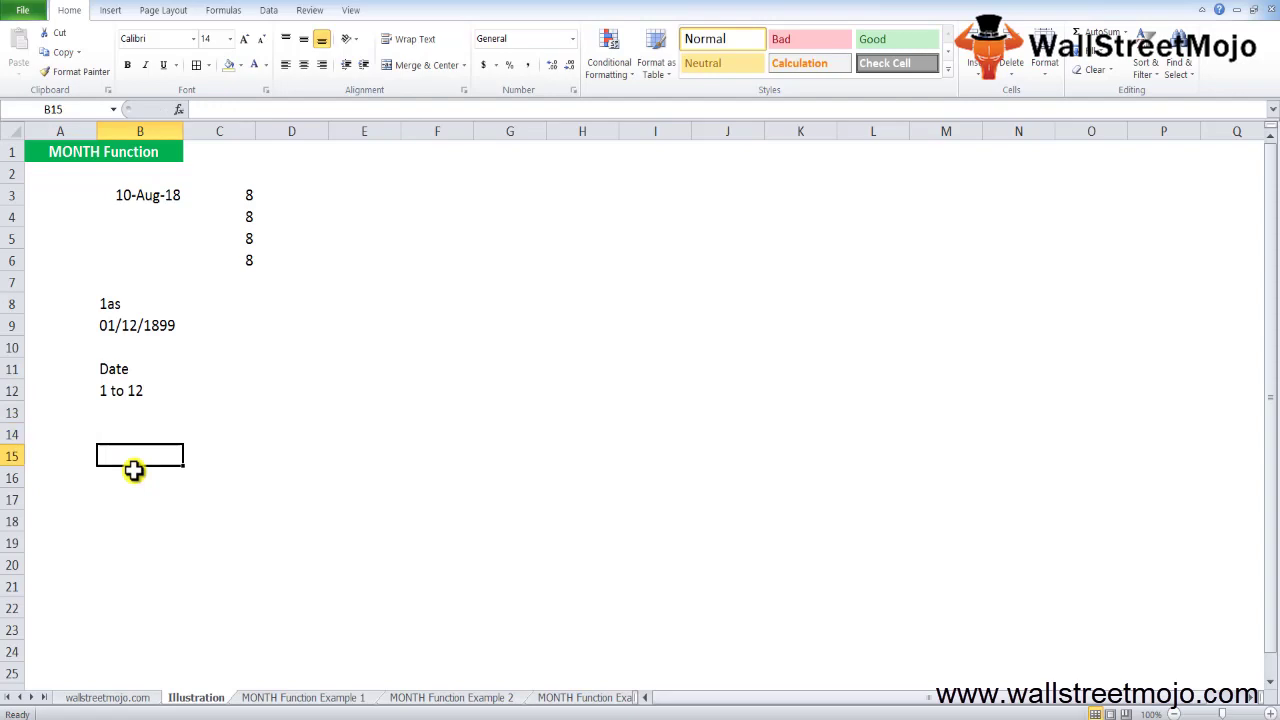
{"action": "type", "text": "=month"}
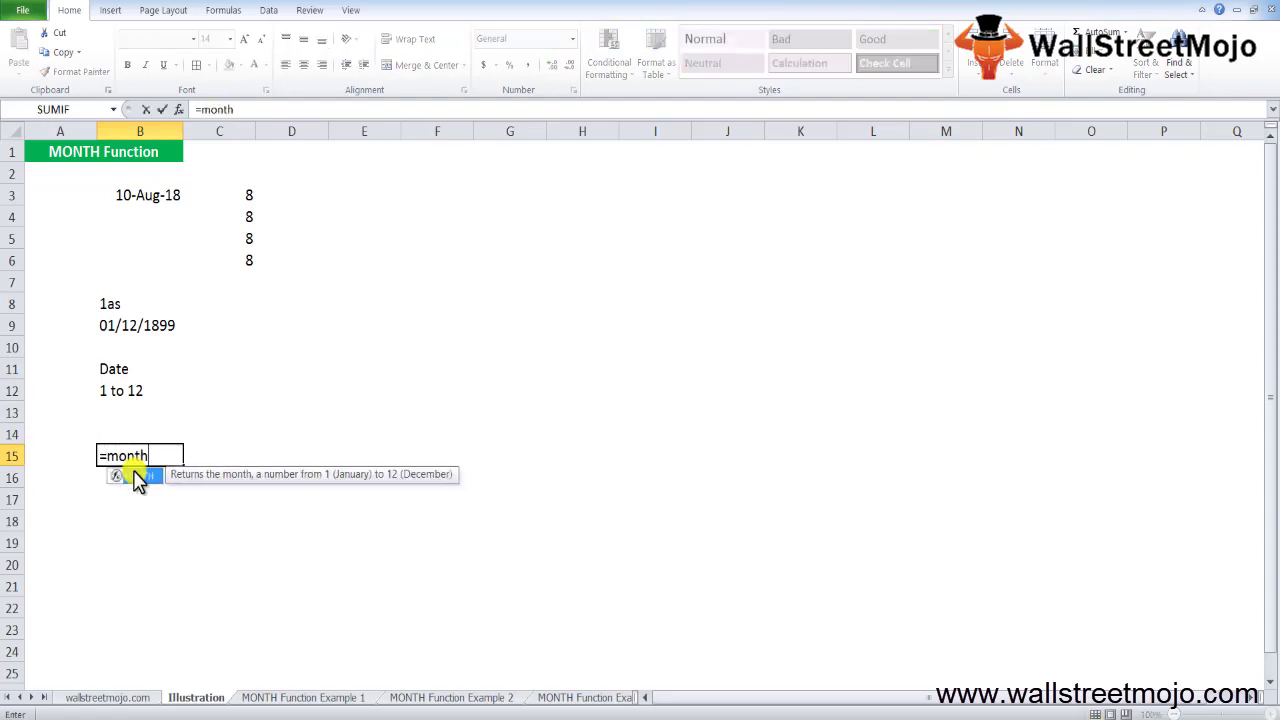
{"action": "key", "text": "Tab"}
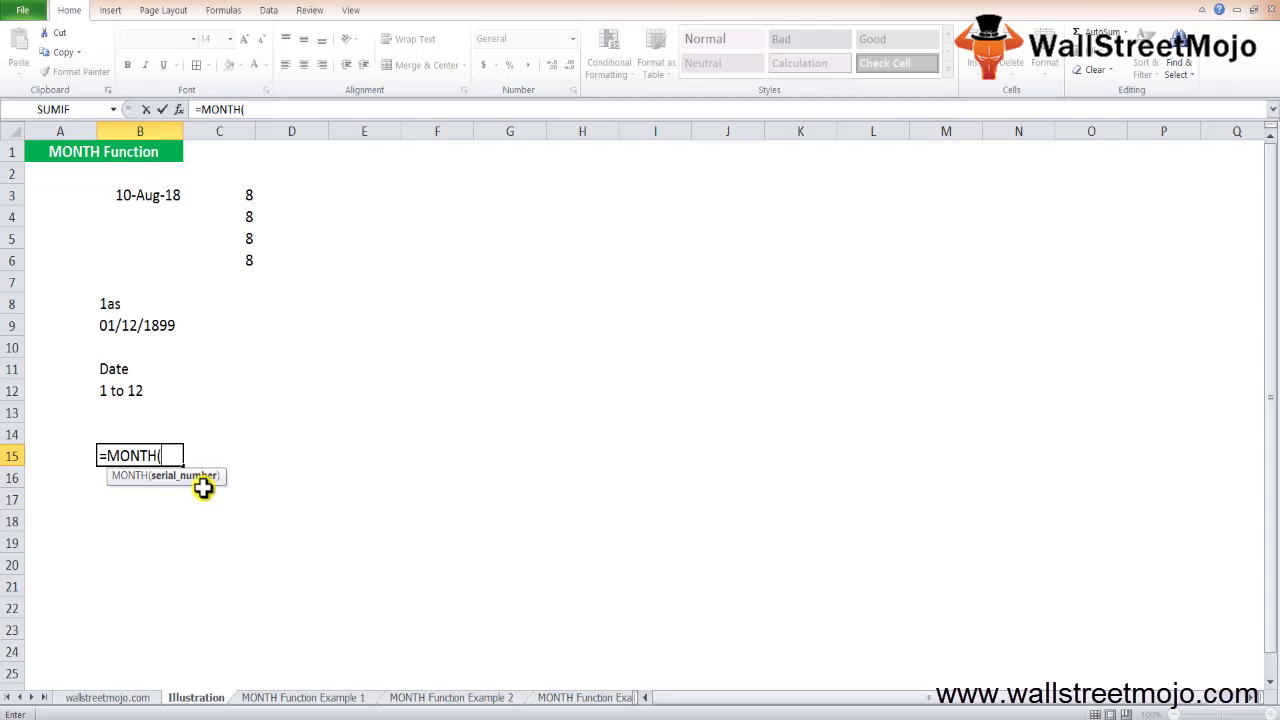
{"action": "left_click", "coordinate": [130, 326]}
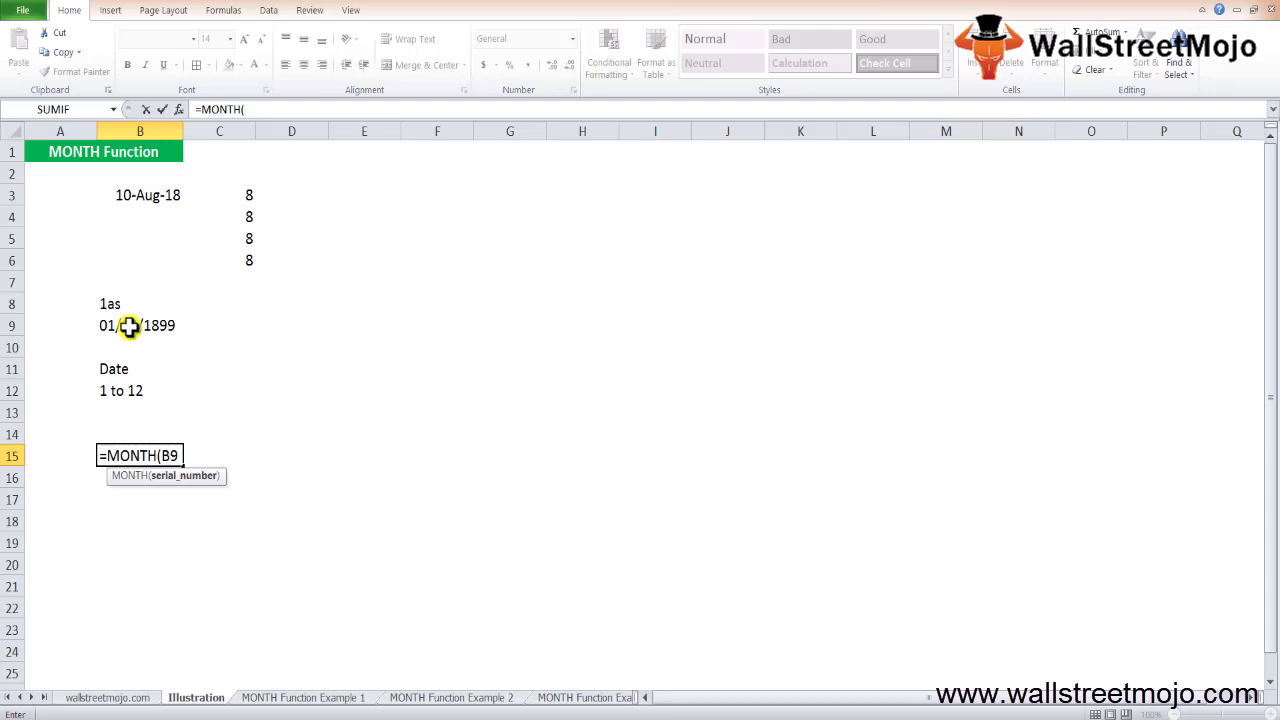
{"action": "type", "text": ")"}
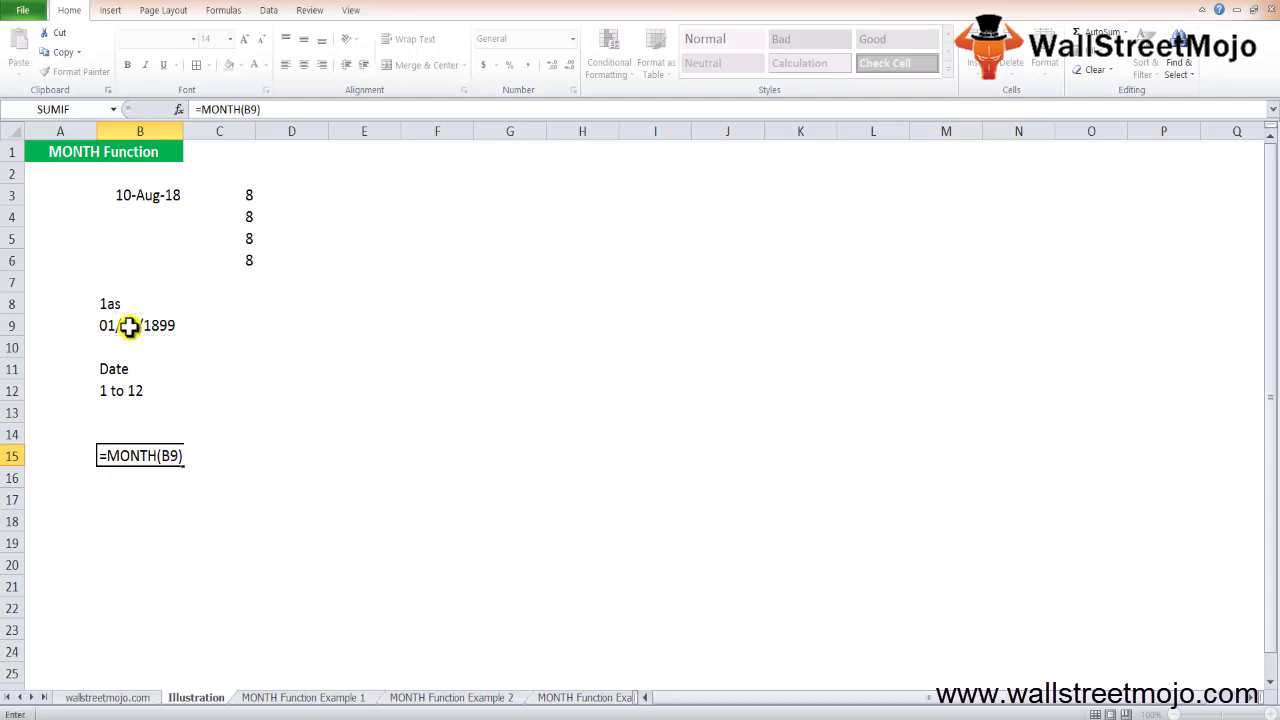
{"action": "key", "text": "Return"}
{"action": "key", "text": "Up"}
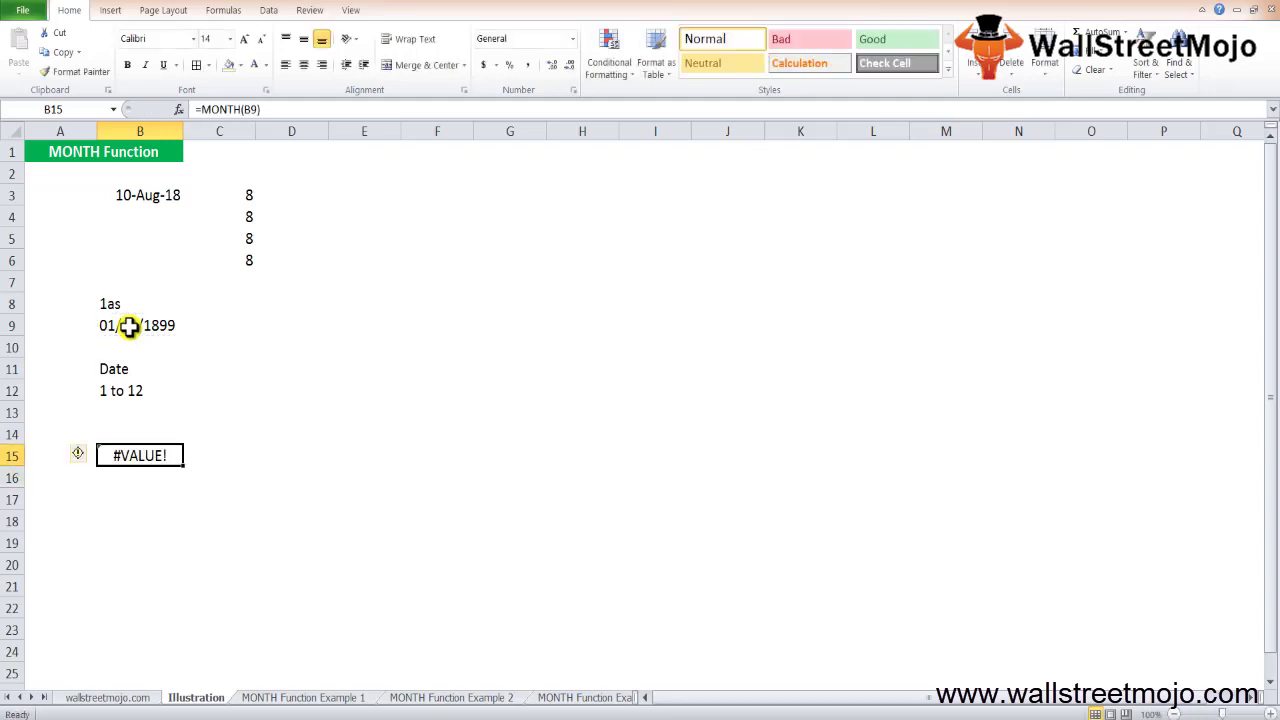
Check the date entry in cell B9 and clear the MONTH formula from cell B15
{"action": "key", "text": "Up"}
{"action": "key", "text": "Up"}
{"action": "key", "text": "Up"}
{"action": "key", "text": "Up"}
{"action": "key", "text": "Up"}
{"action": "key", "text": "Up"}
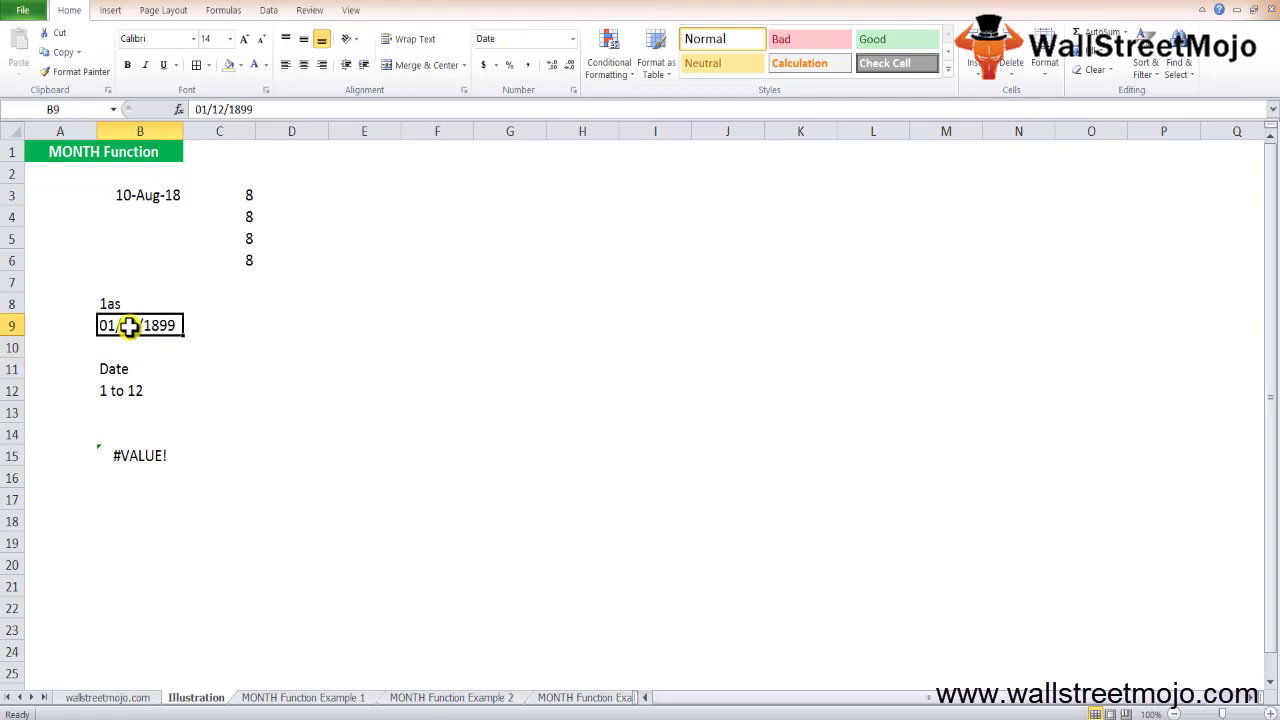
{"action": "key", "text": "Down"}
{"action": "key", "text": "Up"}
{"action": "key", "text": "Down"}
{"action": "key", "text": "Down"}
{"action": "key", "text": "Down"}
{"action": "key", "text": "Down"}
{"action": "key", "text": "Down"}
{"action": "key", "text": "Down"}
{"action": "key", "text": "Delete"}
Enter the formula =MONTH(B3) in cell C7 to extract the month from the date in B3
{"action": "key", "text": "Up"}
{"action": "key", "text": "Up"}
{"action": "key", "text": "Up"}
{"action": "key", "text": "Up"}
{"action": "key", "text": "Up"}
{"action": "key", "text": "Up"}
{"action": "key", "text": "Up"}
{"action": "key", "text": "Up"}
{"action": "key", "text": "Right"}
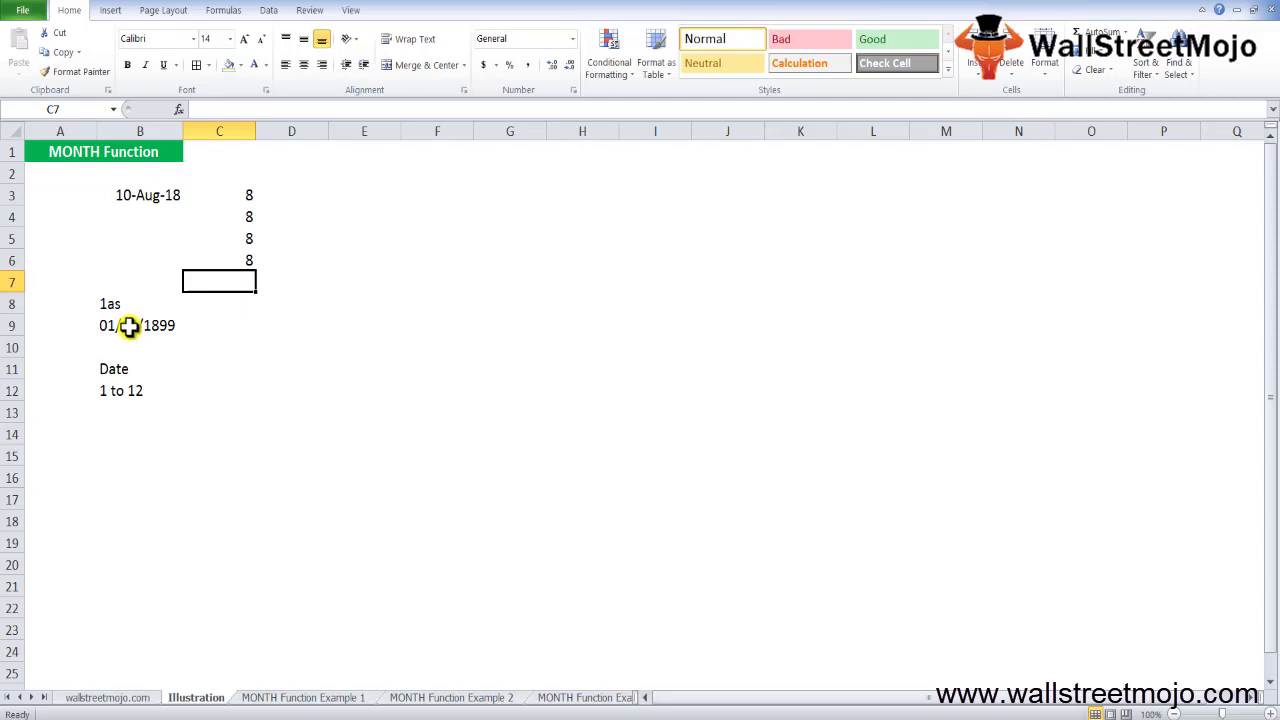
{"action": "type", "text": "=MONTH("}
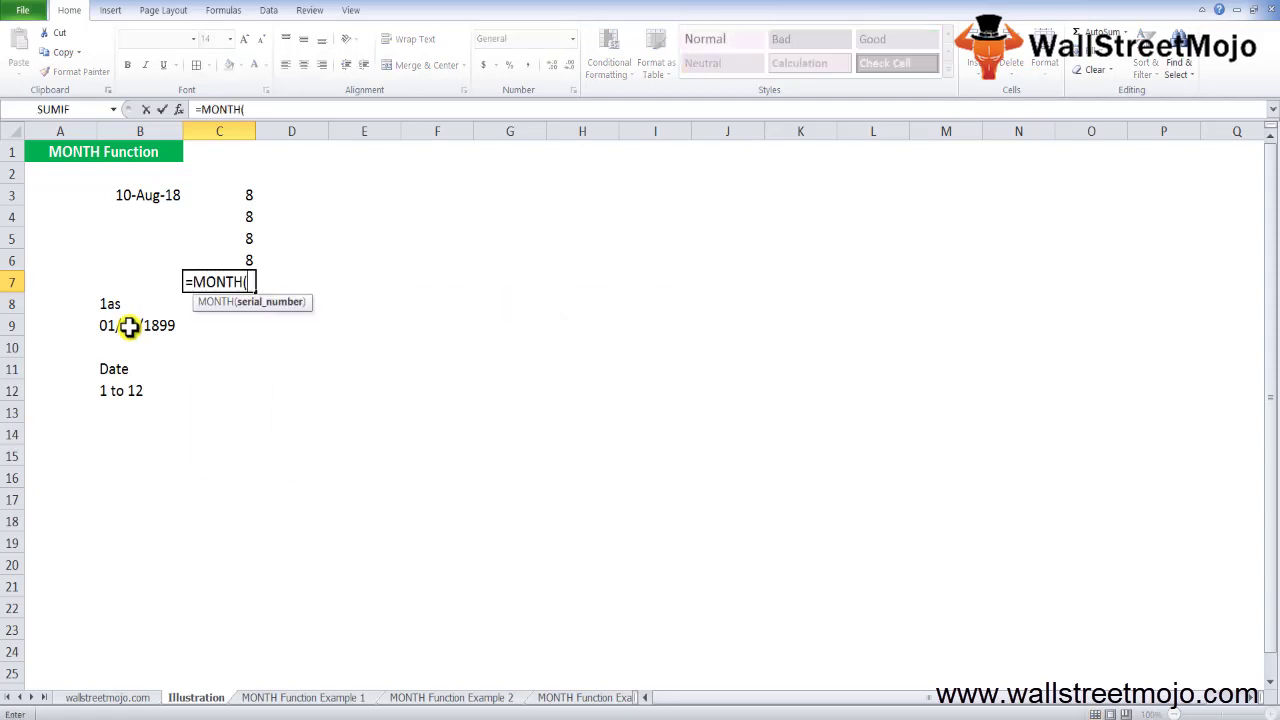
{"action": "key", "text": "Up"}
{"action": "key", "text": "Up"}
{"action": "key", "text": "Up"}
{"action": "key", "text": "Up"}
{"action": "key", "text": "Left"}
{"action": "key", "text": "Return"}
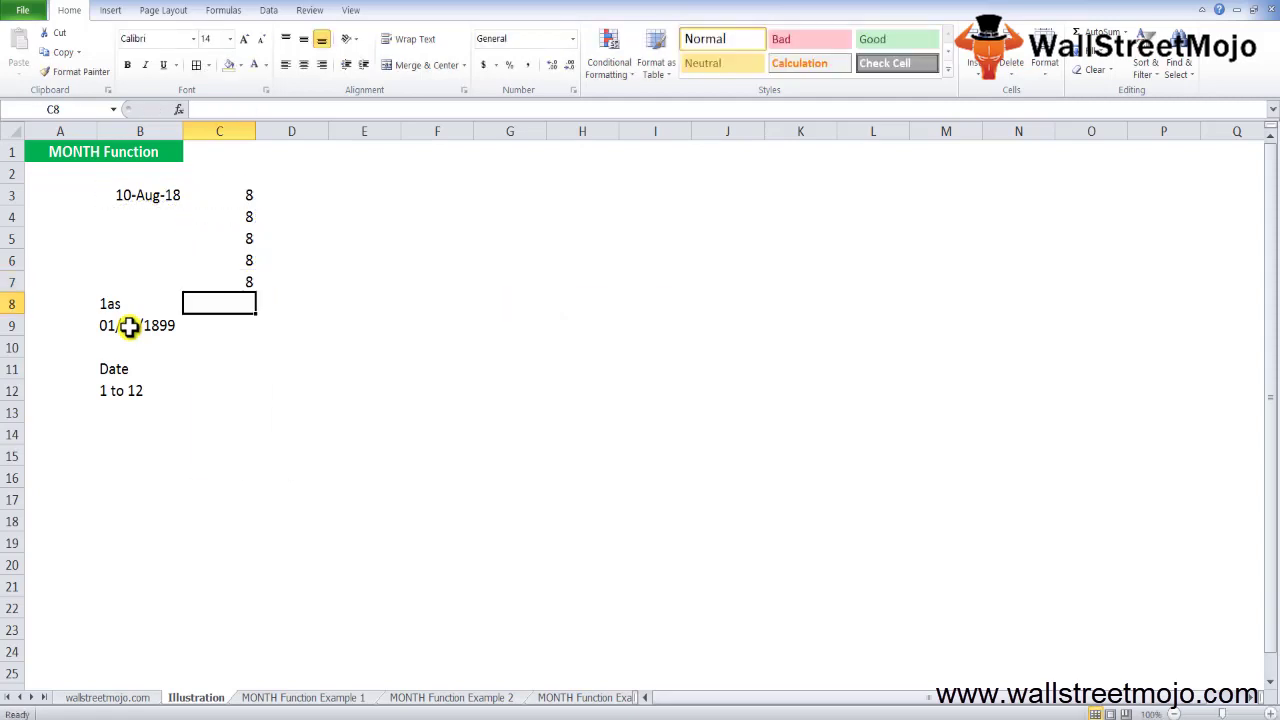
{"action": "key", "text": "Up"}
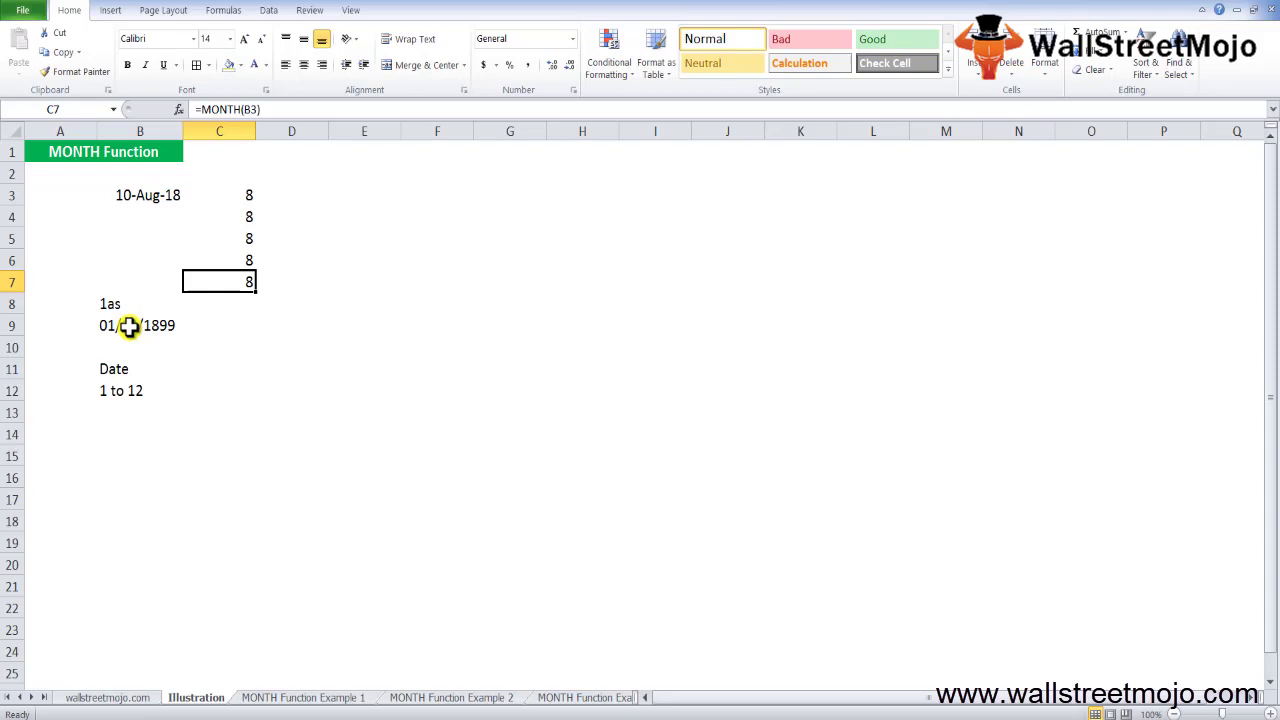
Enter the formula =MONTH("10 Aug 2018") in cell C9, supplying the date as quoted text
{"action": "key", "text": "Down"}
{"action": "key", "text": "Down"}
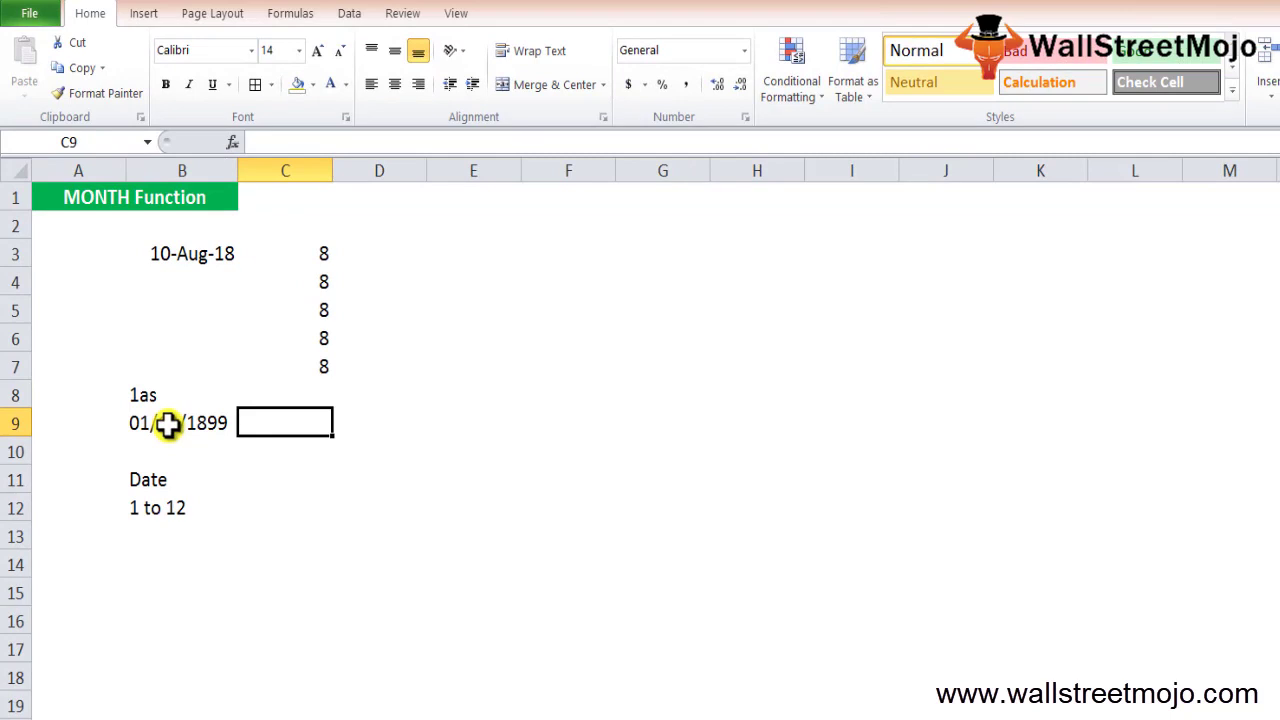
{"action": "type", "text": "="}
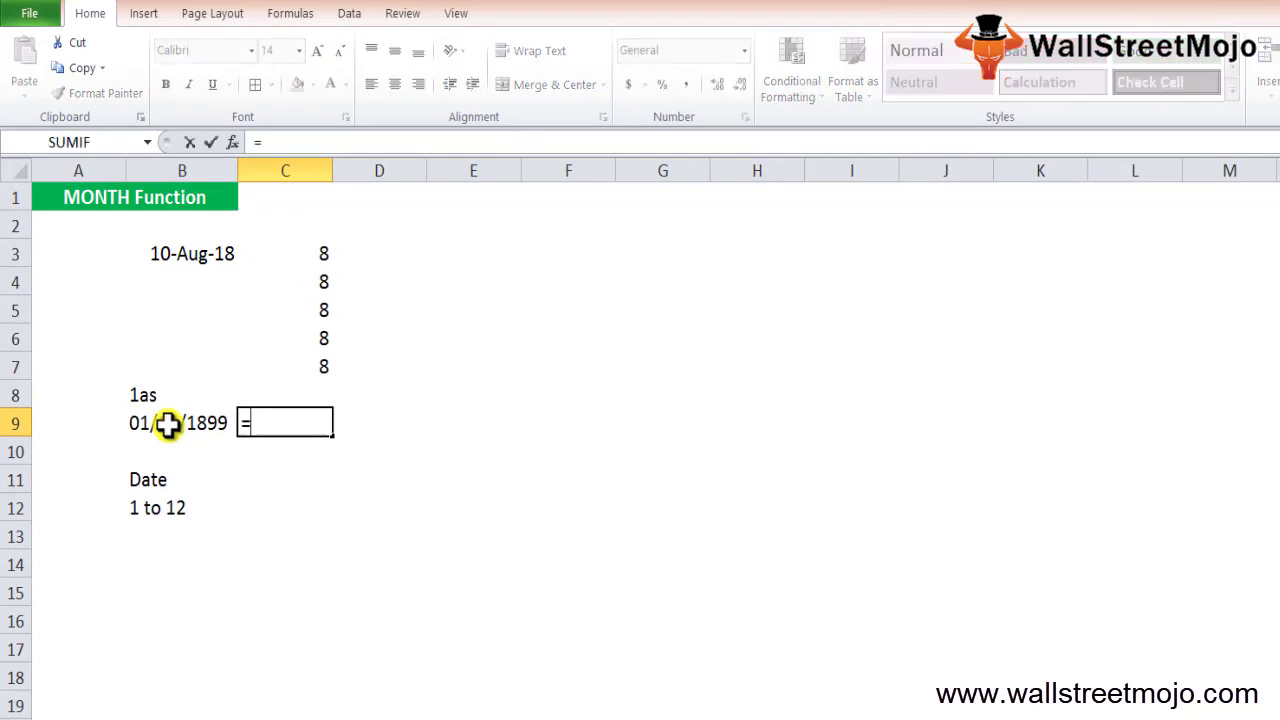
{"action": "type", "text": "month"}
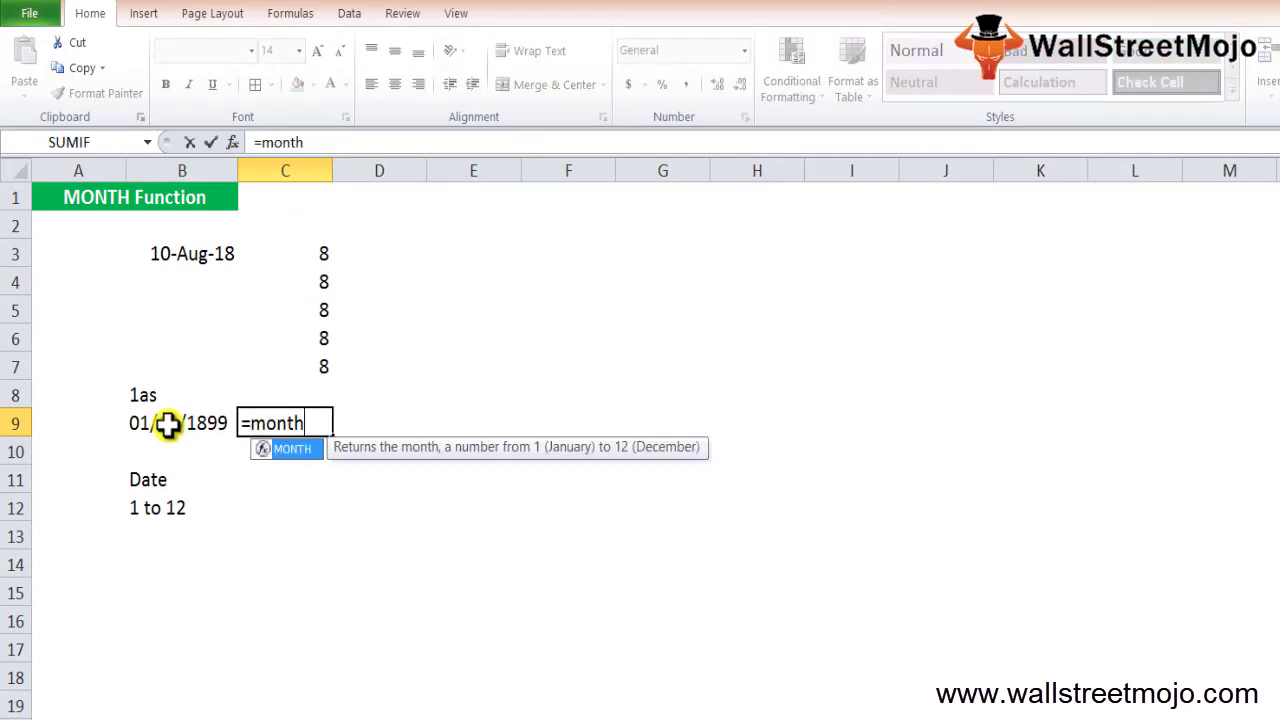
{"action": "key", "text": "Tab"}
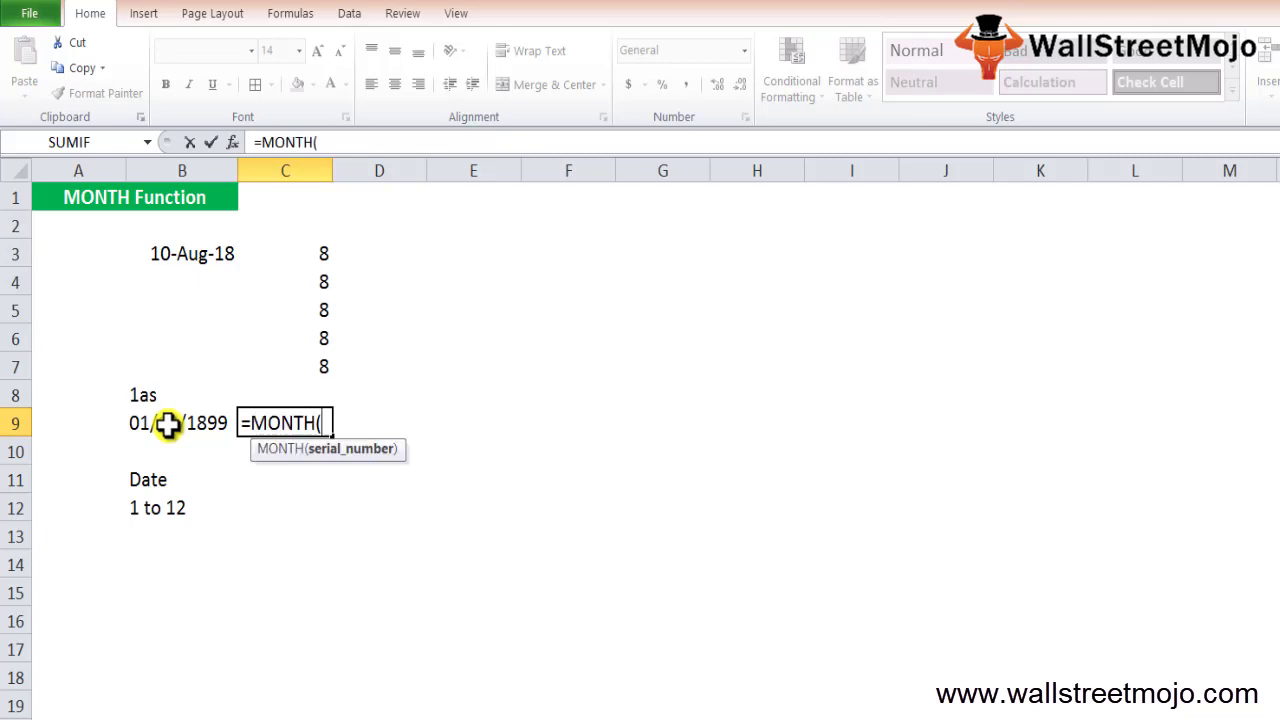
{"action": "type", "text": "\"10 Aug "}
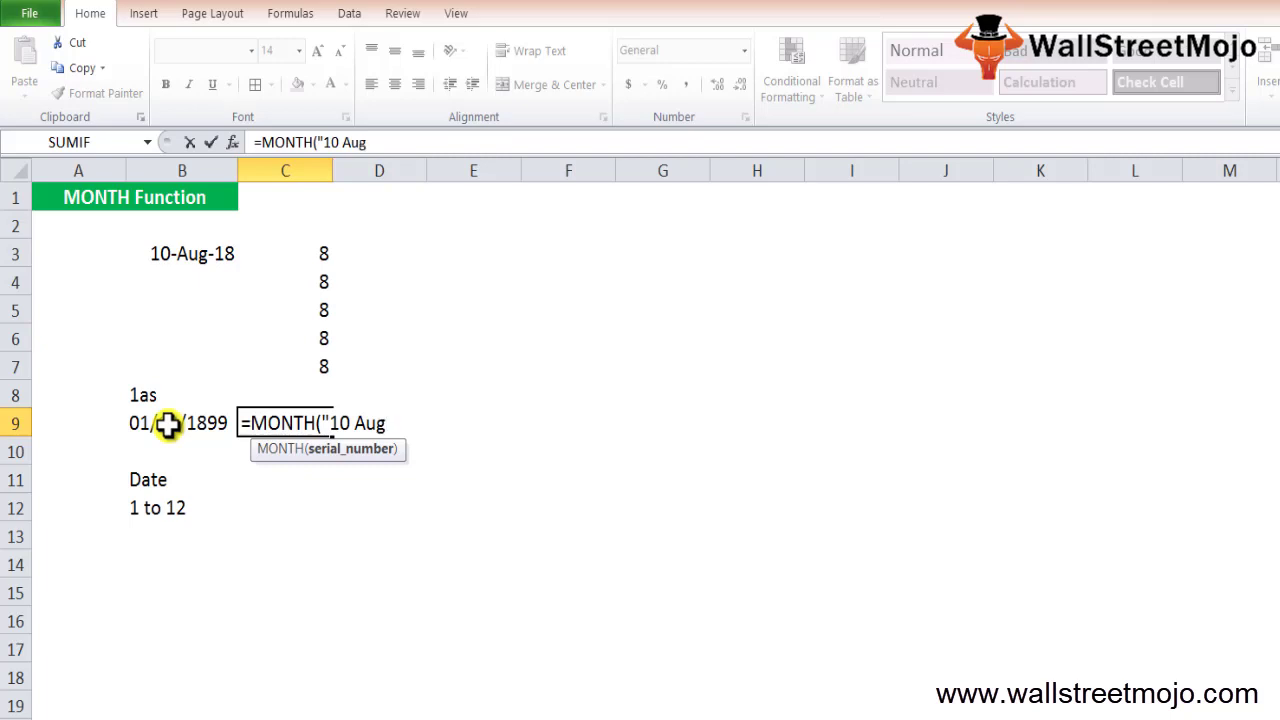
{"action": "type", "text": "2018\""}
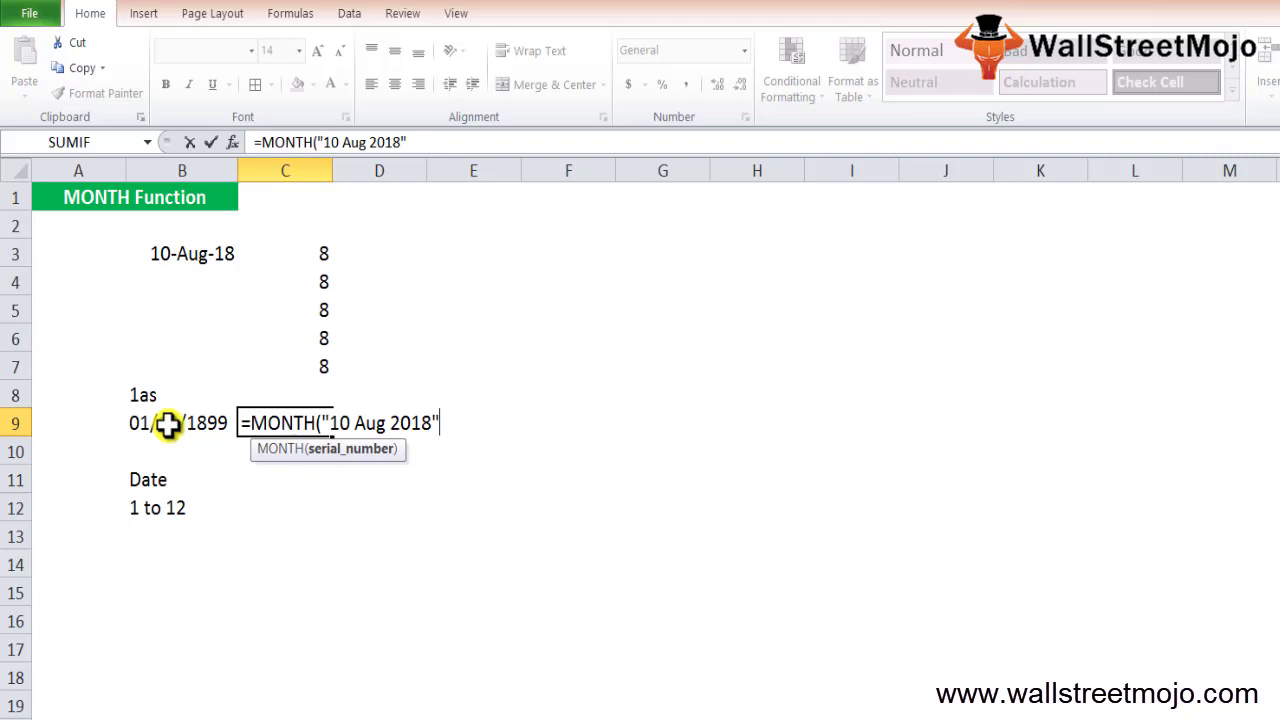
{"action": "type", "text": ")"}
{"action": "key", "text": "Return"}
{"action": "key", "text": "Up"}
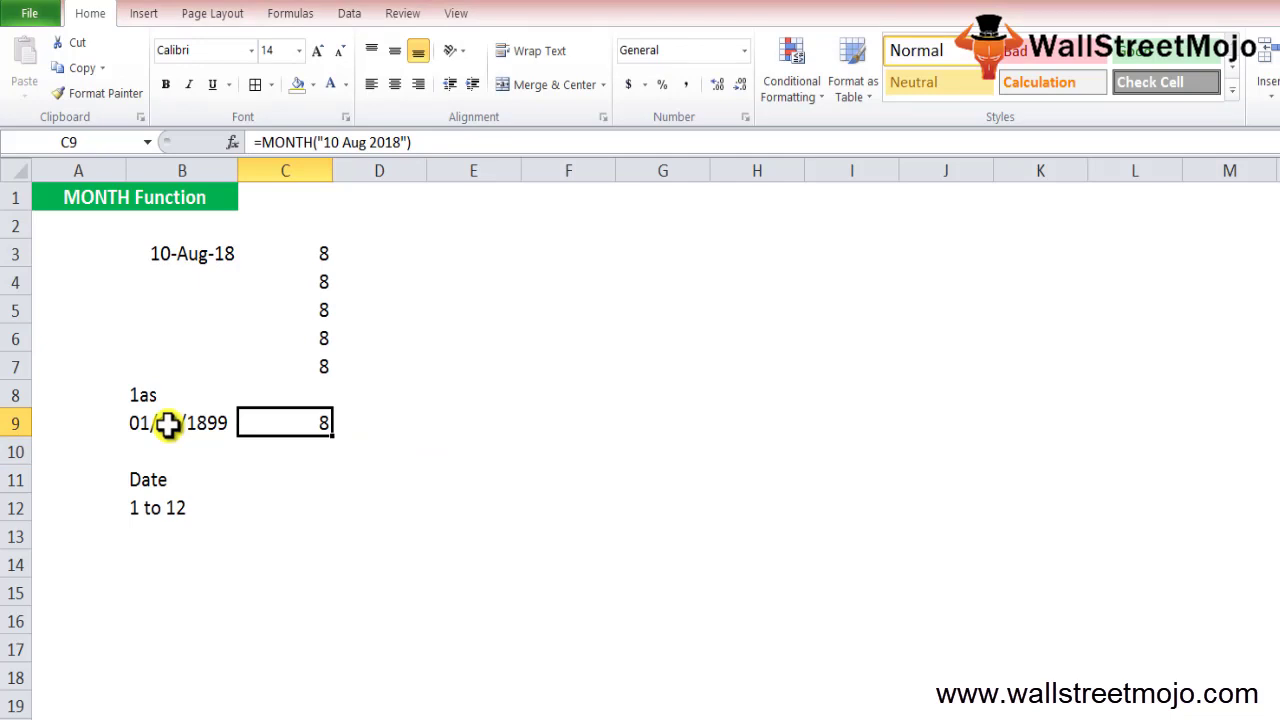
Examine the MONTH formulas in cells C3, C4 and C5 to compare the kinds of date argument they use
{"action": "key", "text": "Up"}
{"action": "key", "text": "Up"}
{"action": "key", "text": "Up"}
{"action": "key", "text": "Up"}
{"action": "key", "text": "Up"}
{"action": "key", "text": "Up"}
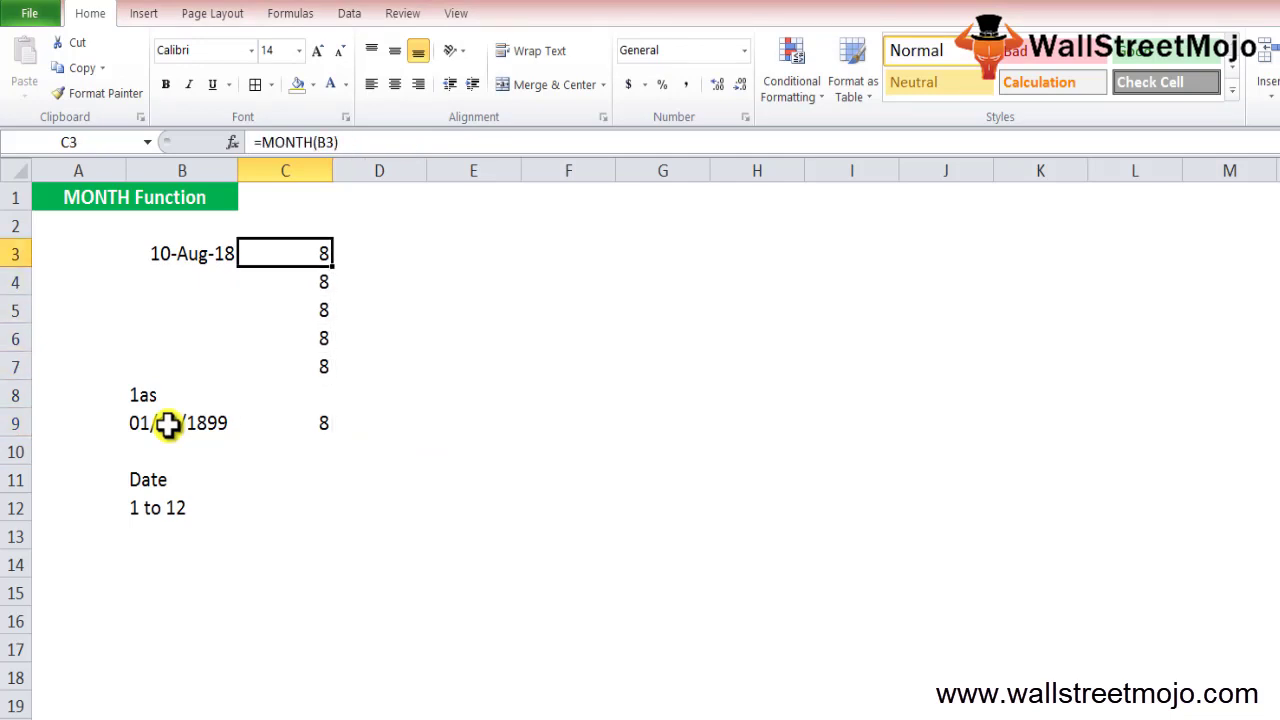
{"action": "key", "text": "F2"}
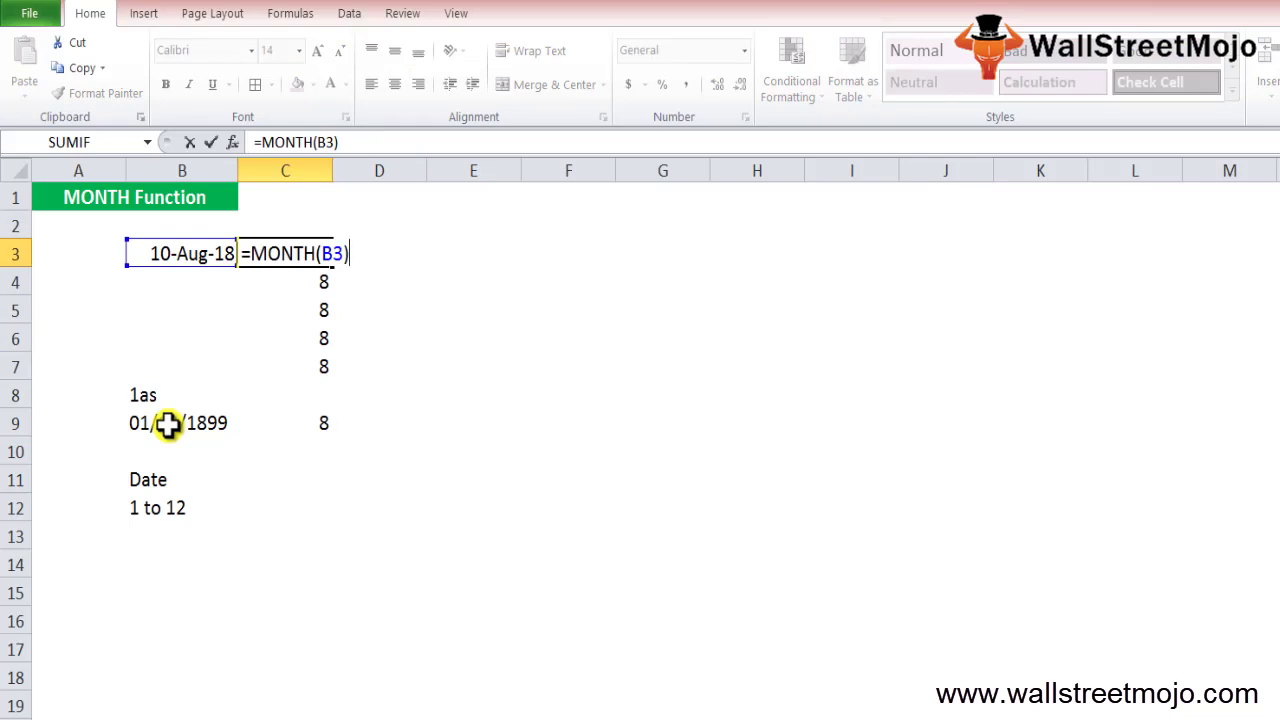
{"action": "key", "text": "Return"}
{"action": "key", "text": "F2"}
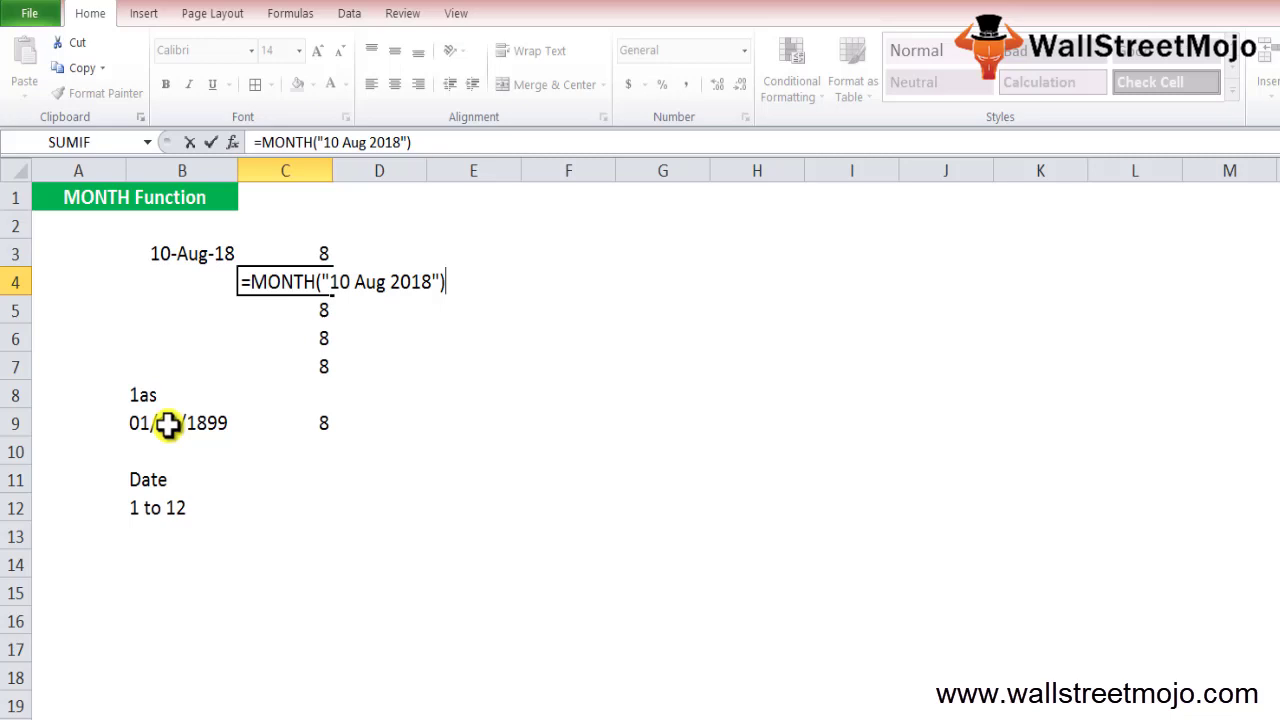
{"action": "key", "text": "Return"}
{"action": "key", "text": "F2"}
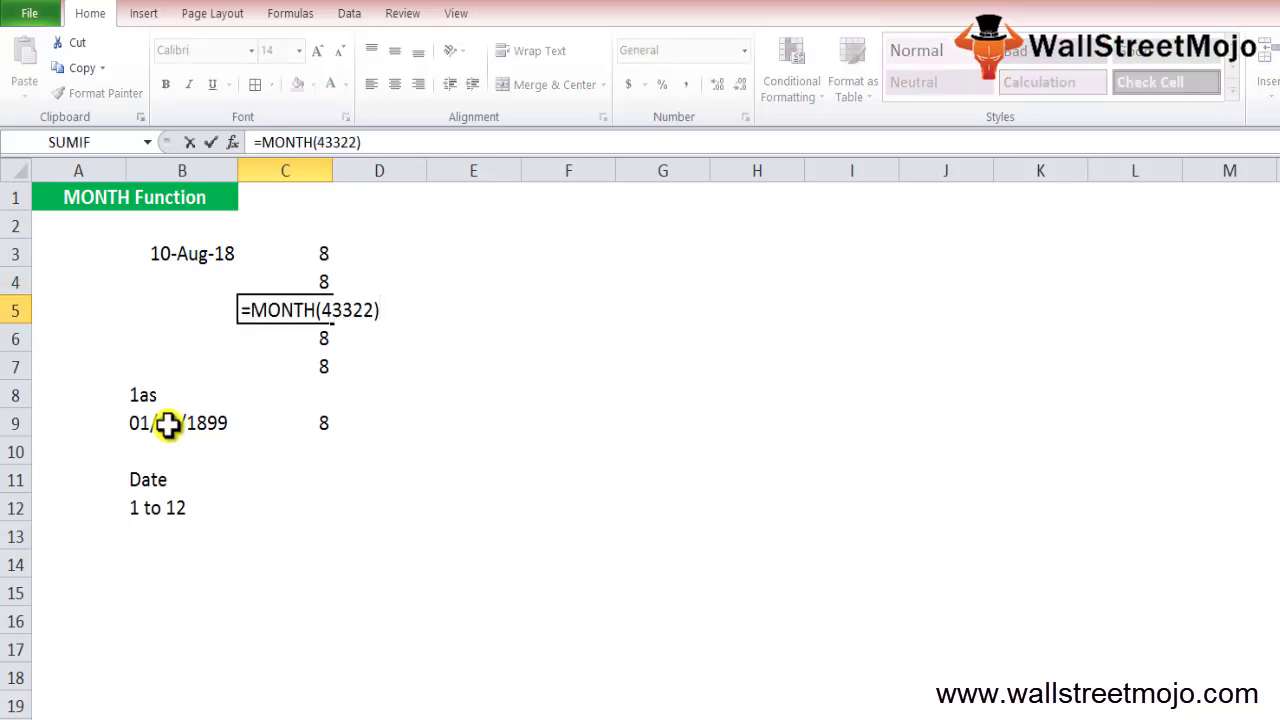
{"action": "key", "text": "Escape"}
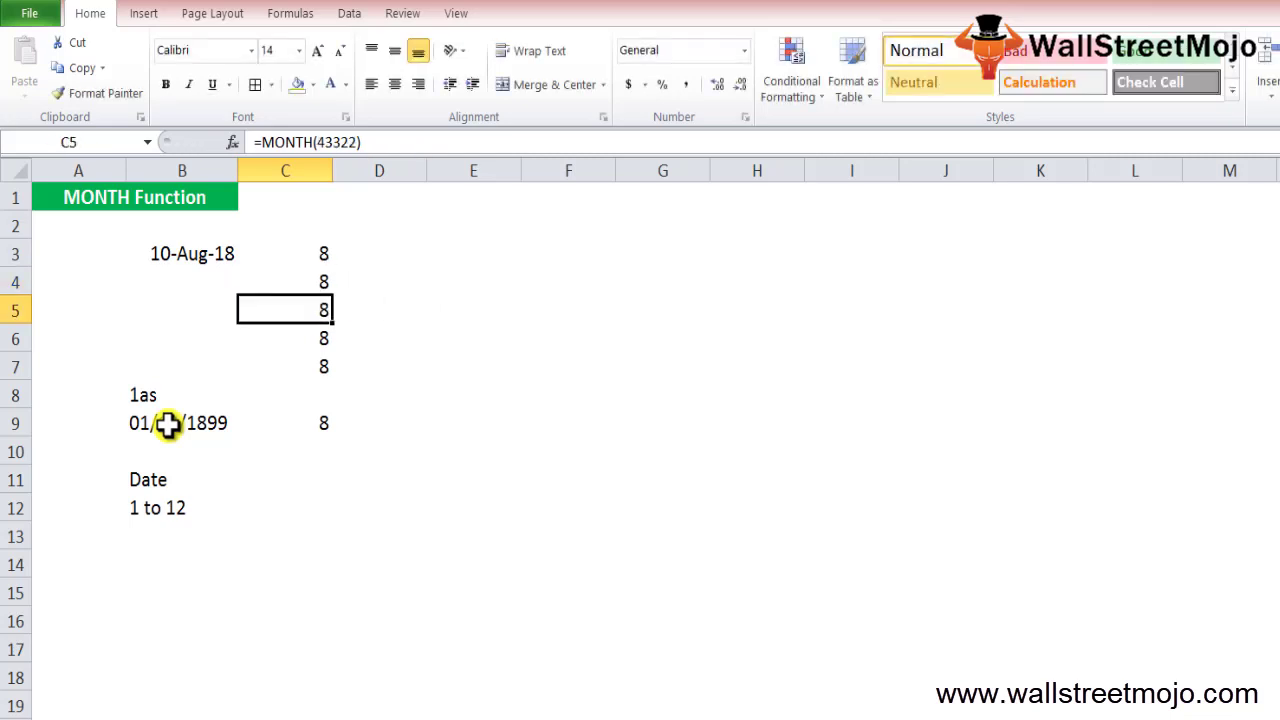
Clear the contents of cells C5 to C7
{"action": "key", "text": "Right"}
{"action": "key", "text": "Left"}
{"action": "key", "text": "shift+Down"}
{"action": "key", "text": "shift+Down"}
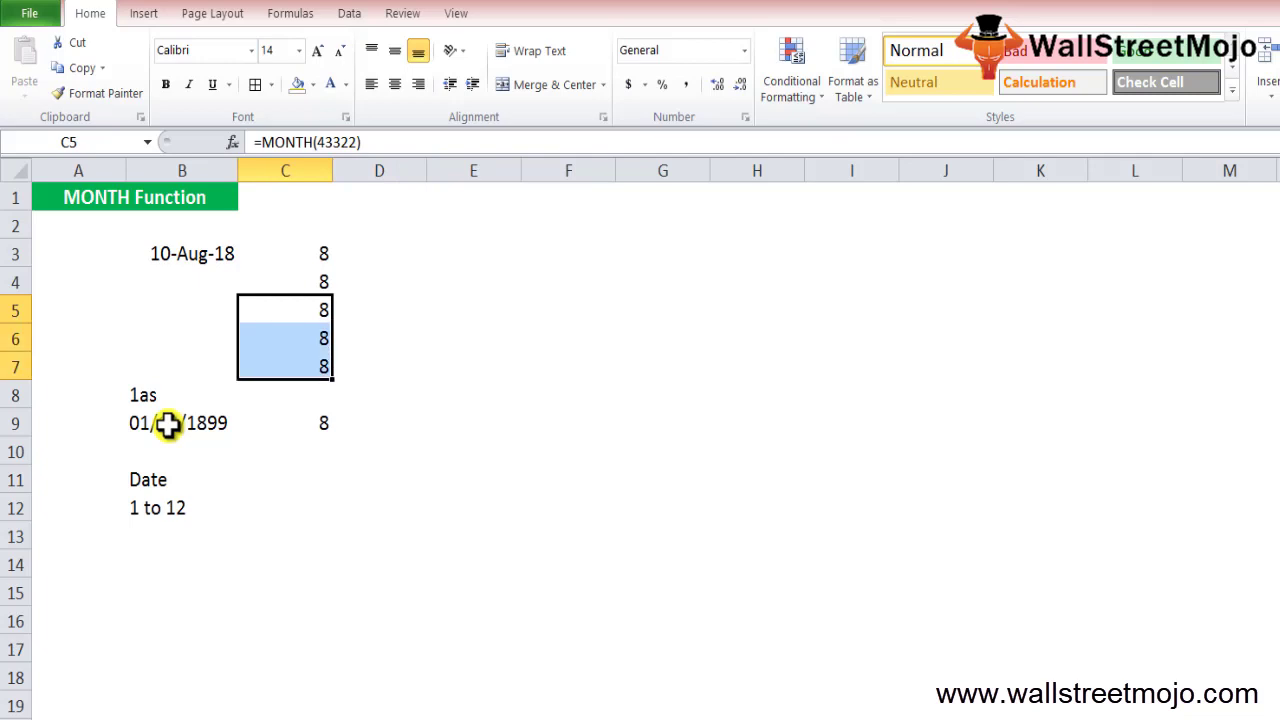
{"action": "key", "text": "Delete"}
{"action": "key", "text": "shift+Up"}
{"action": "key", "text": "shift+Up"}
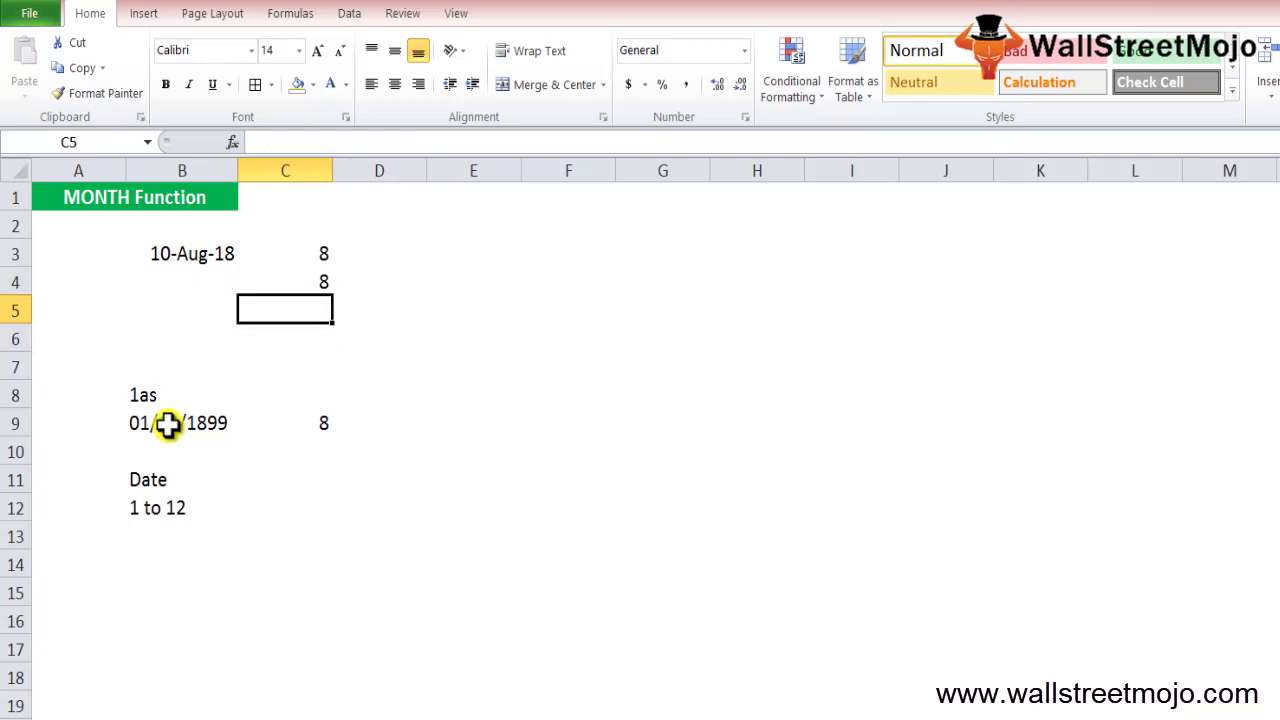
Enter the formula =MONTH(43322) in cell C5, supplying the date as a serial number
{"action": "type", "text": "43322"}
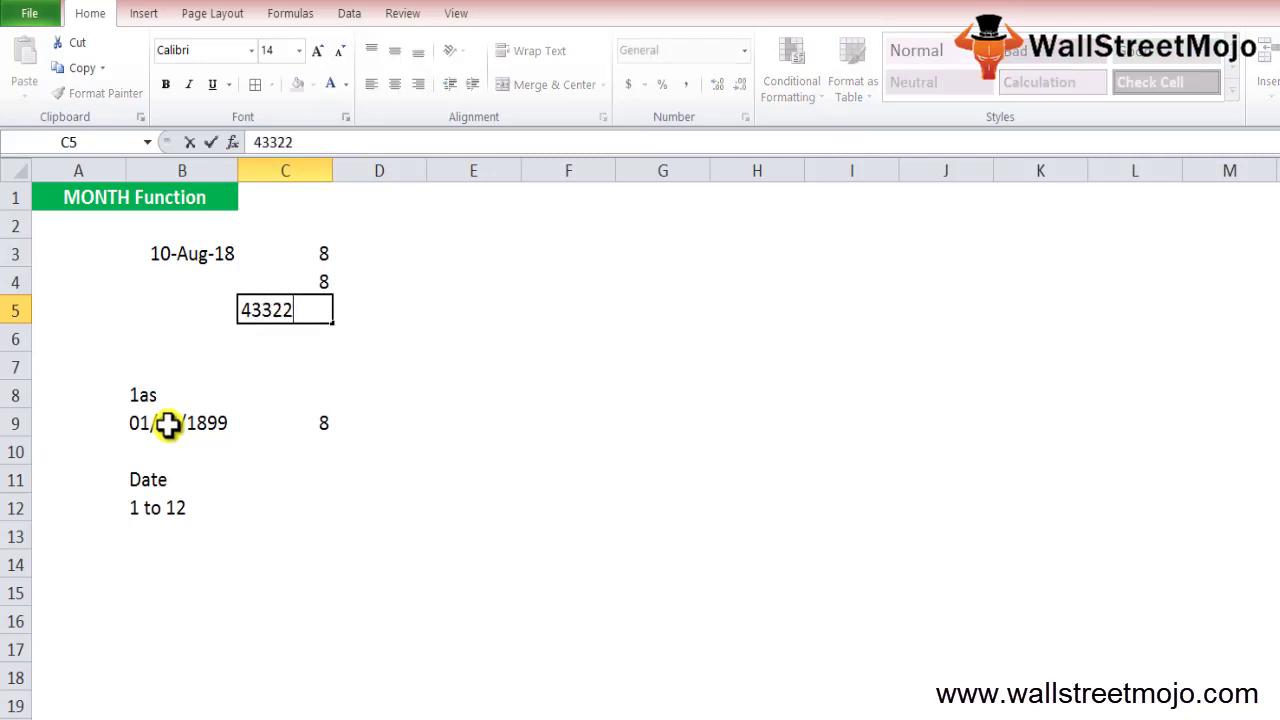
{"action": "key", "text": "Return"}
{"action": "key", "text": "Up"}
{"action": "type", "text": "="}
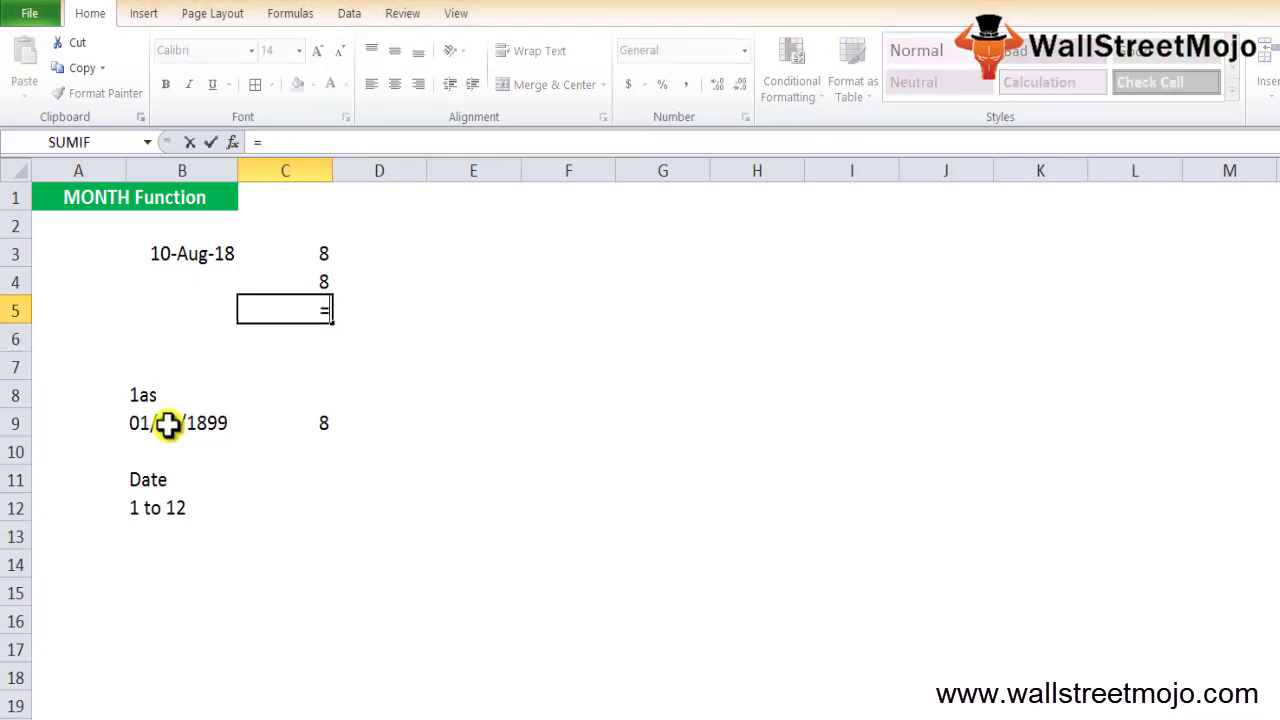
{"action": "type", "text": "month"}
{"action": "key", "text": "Tab"}
{"action": "type", "text": "4"}
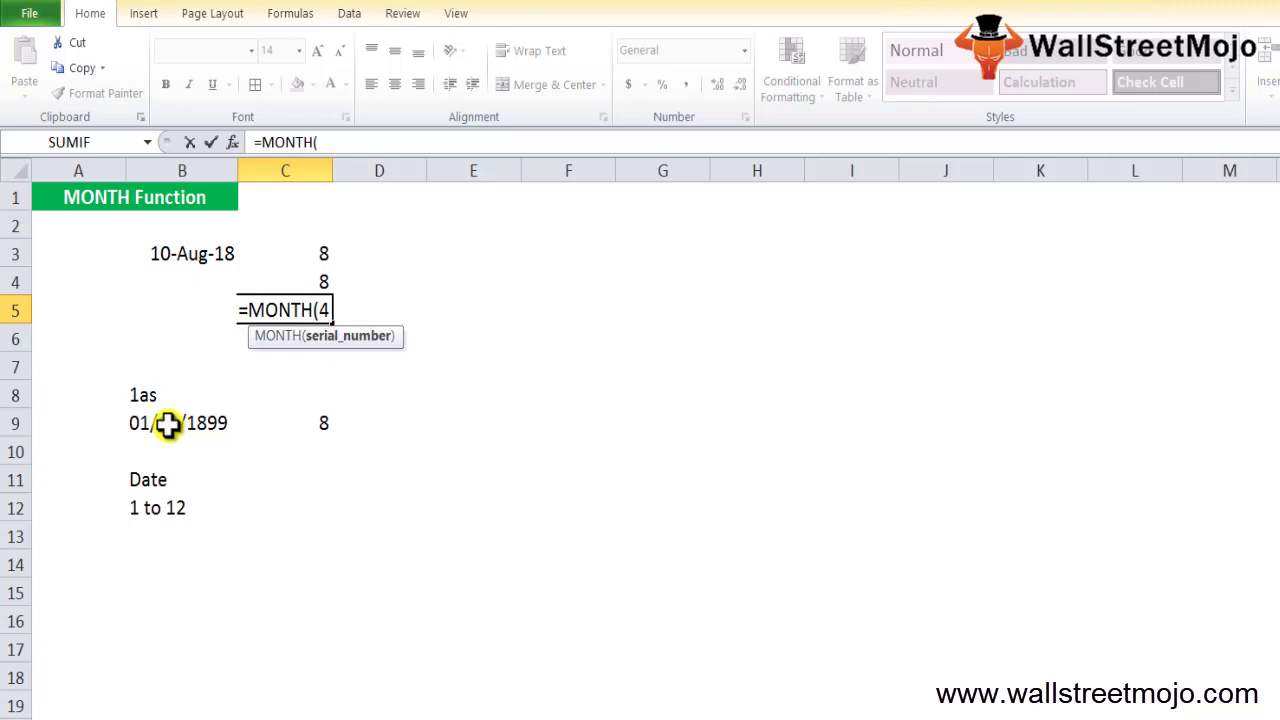
{"action": "type", "text": "3322"}
{"action": "key", "text": "ctrl+Return"}
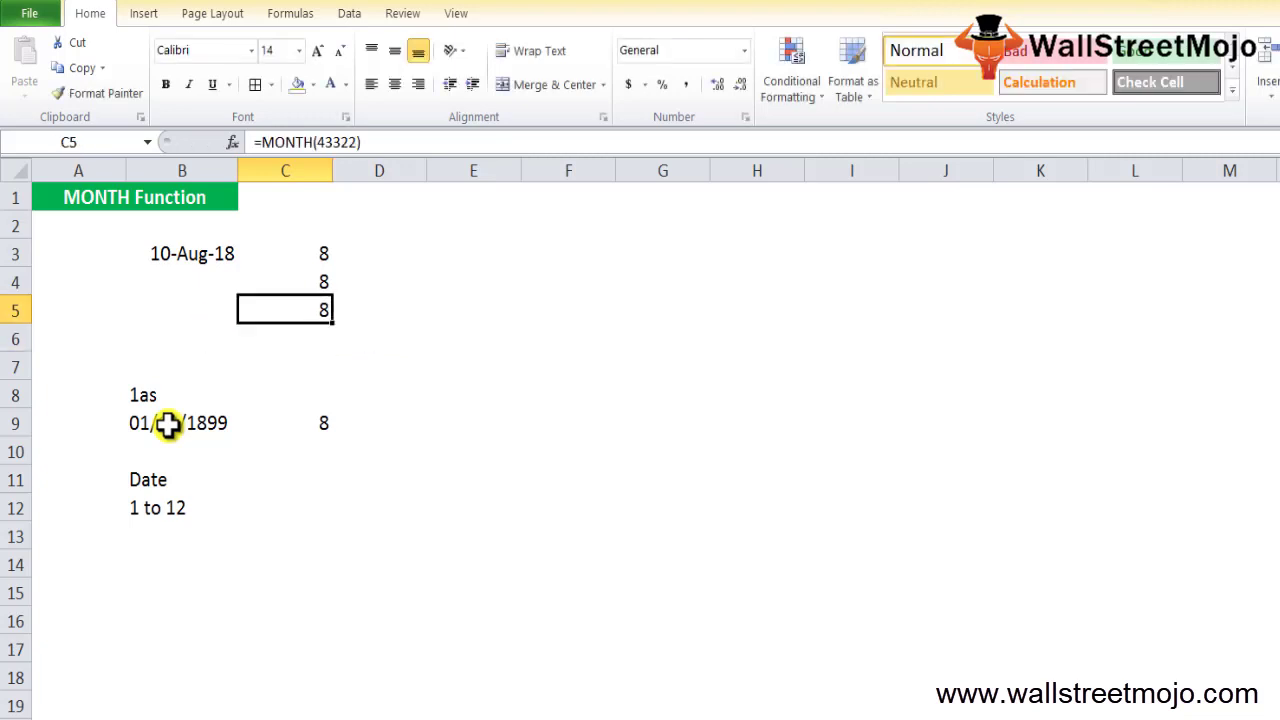
Set the serial number in cell C5's MONTH formula to 43323, giving =MONTH(43323)
{"action": "key", "text": "F2"}
{"action": "key", "text": "Left"}
{"action": "key", "text": "BackSpace"}
{"action": "type", "text": "3"}
{"action": "key", "text": "Return"}
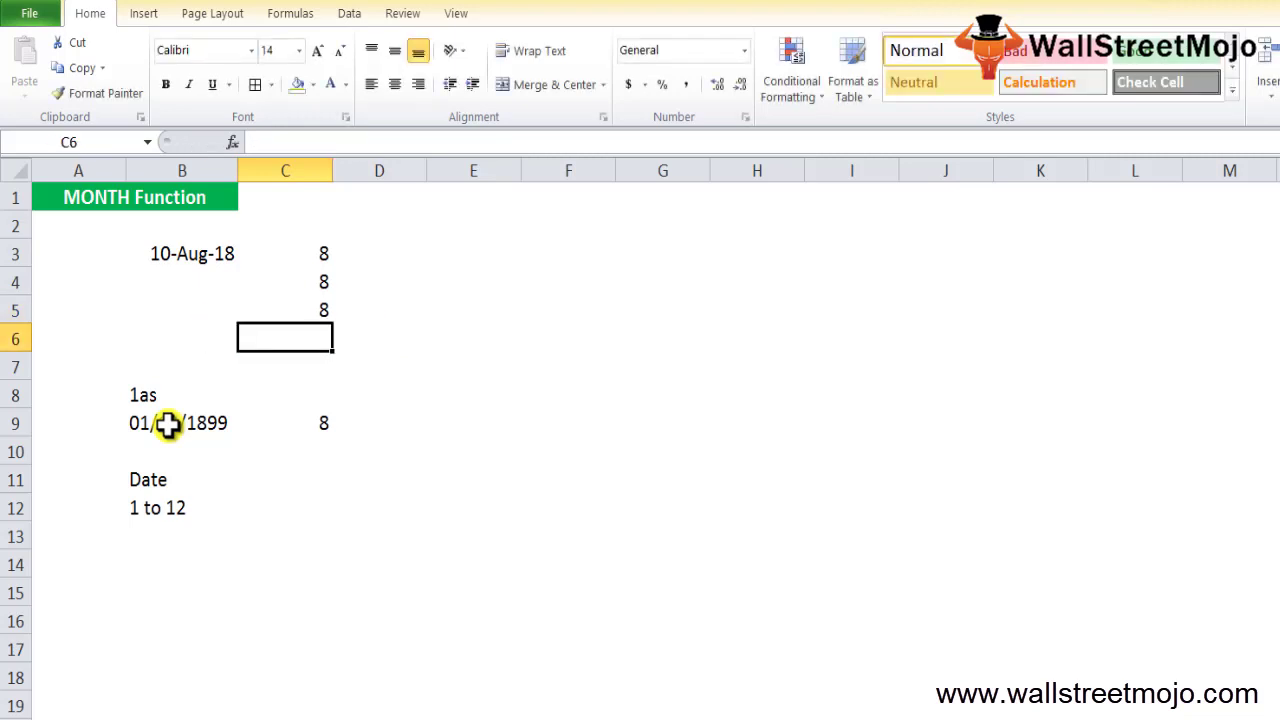
{"action": "key", "text": "Up"}
{"action": "key", "text": "Left"}
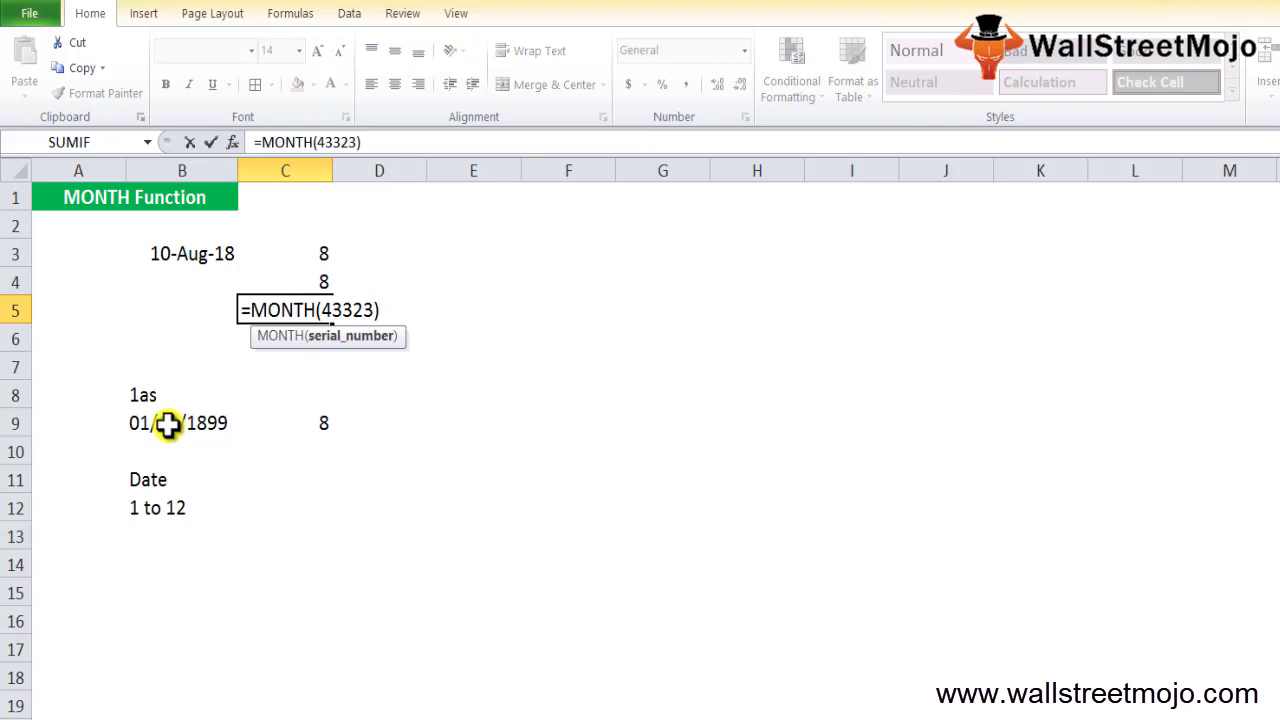
{"action": "key", "text": "ctrl+Return"}
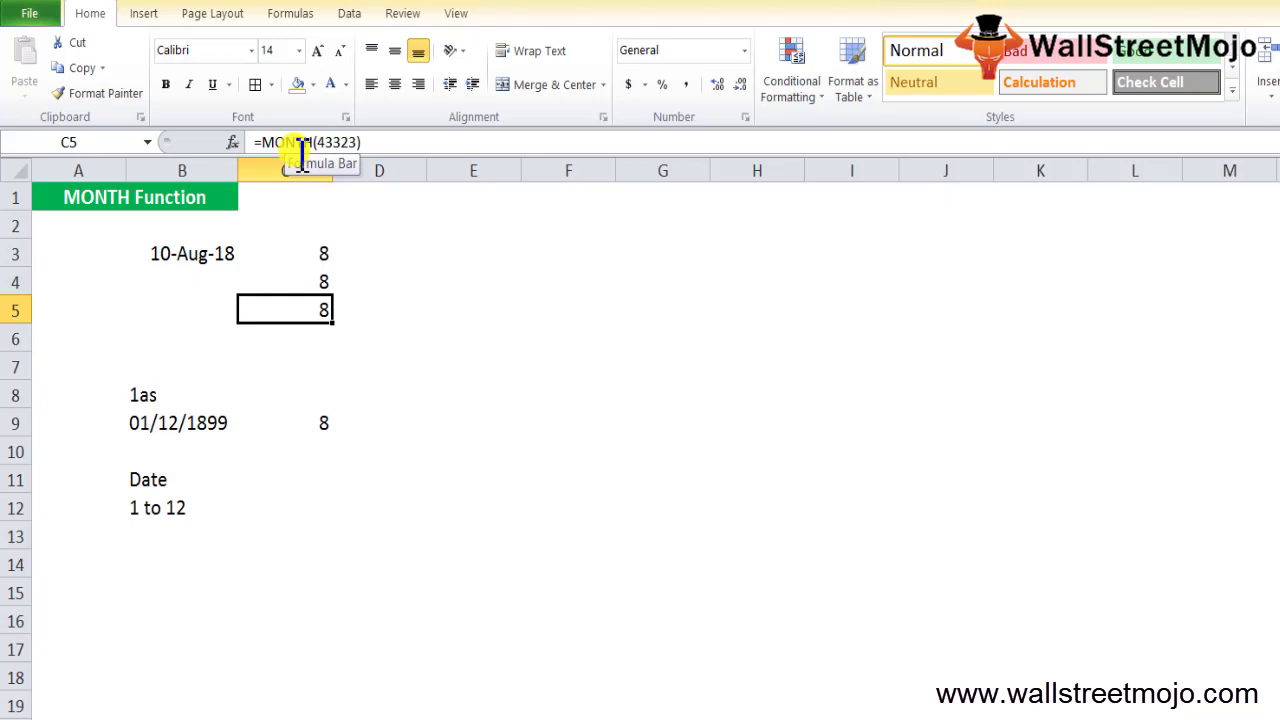
Enter the formula =MONTH("10-Aug-2018") in cell C6, supplying the hyphenated date as quoted text
{"action": "key", "text": "Down"}
{"action": "type", "text": "=monh"}
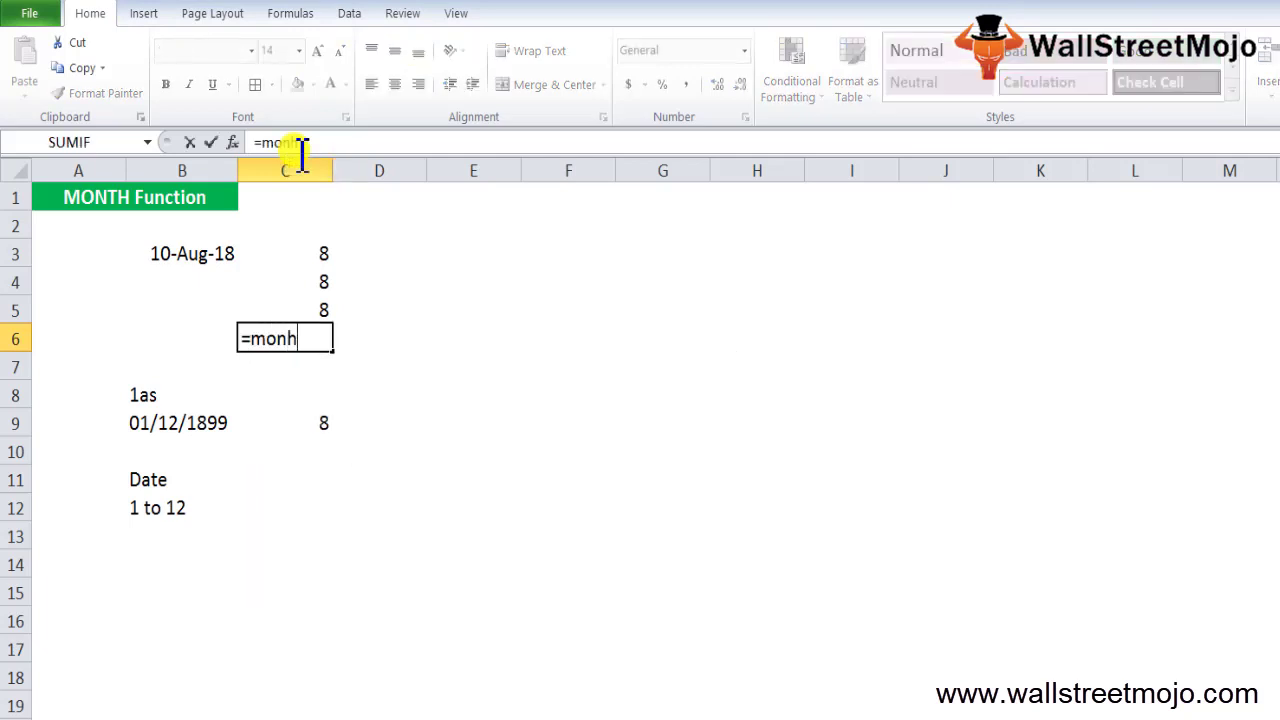
{"action": "key", "text": "BackSpace"}
{"action": "type", "text": "t"}
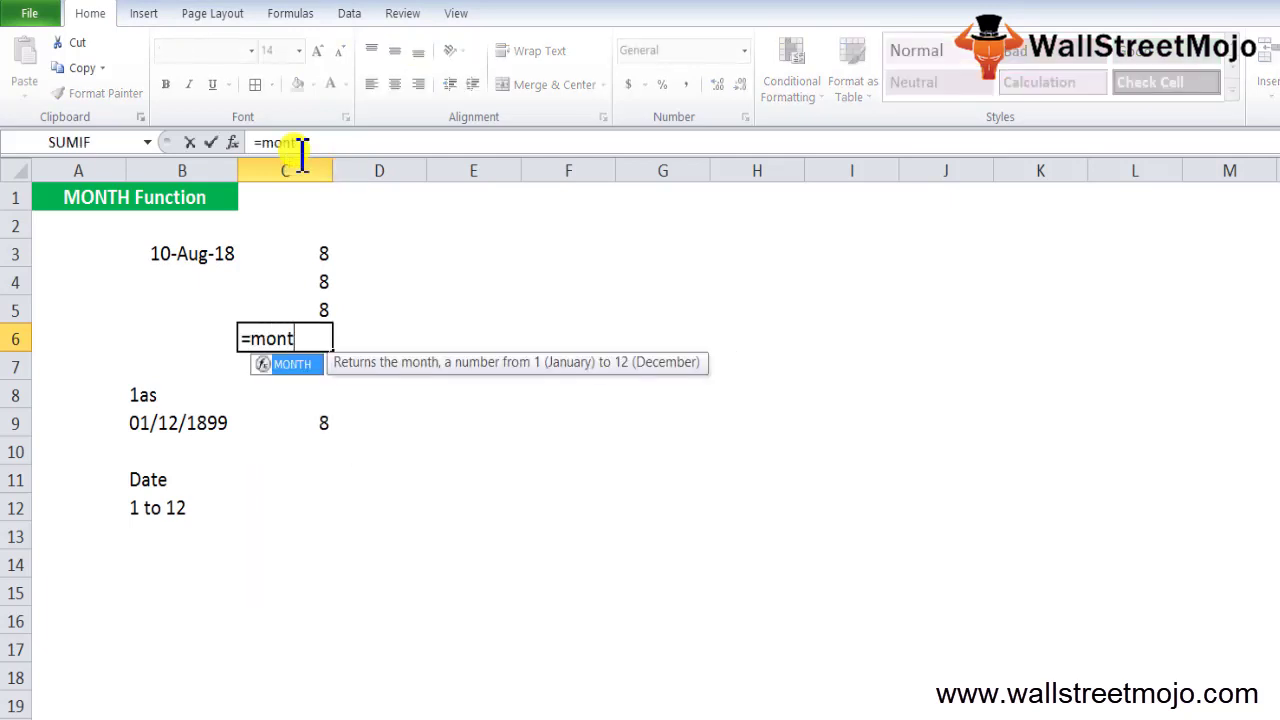
{"action": "type", "text": "h"}
{"action": "key", "text": "Tab"}
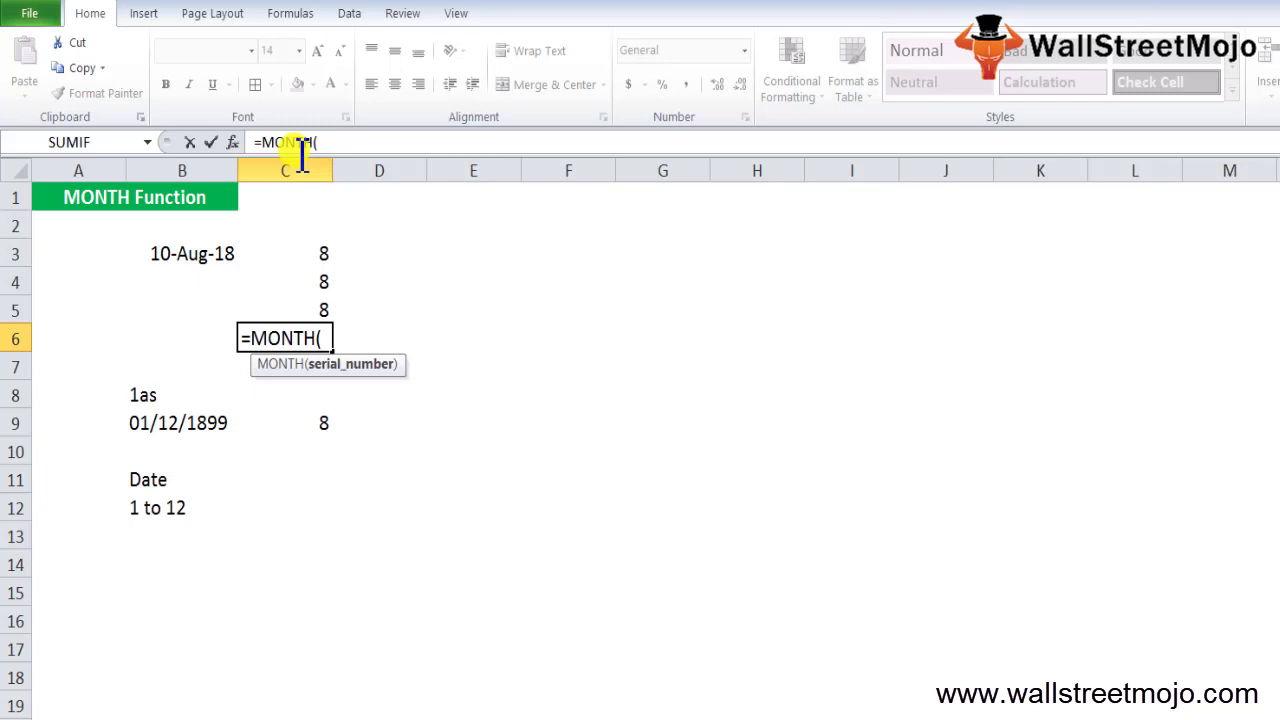
{"action": "type", "text": "\"10-Aug"}
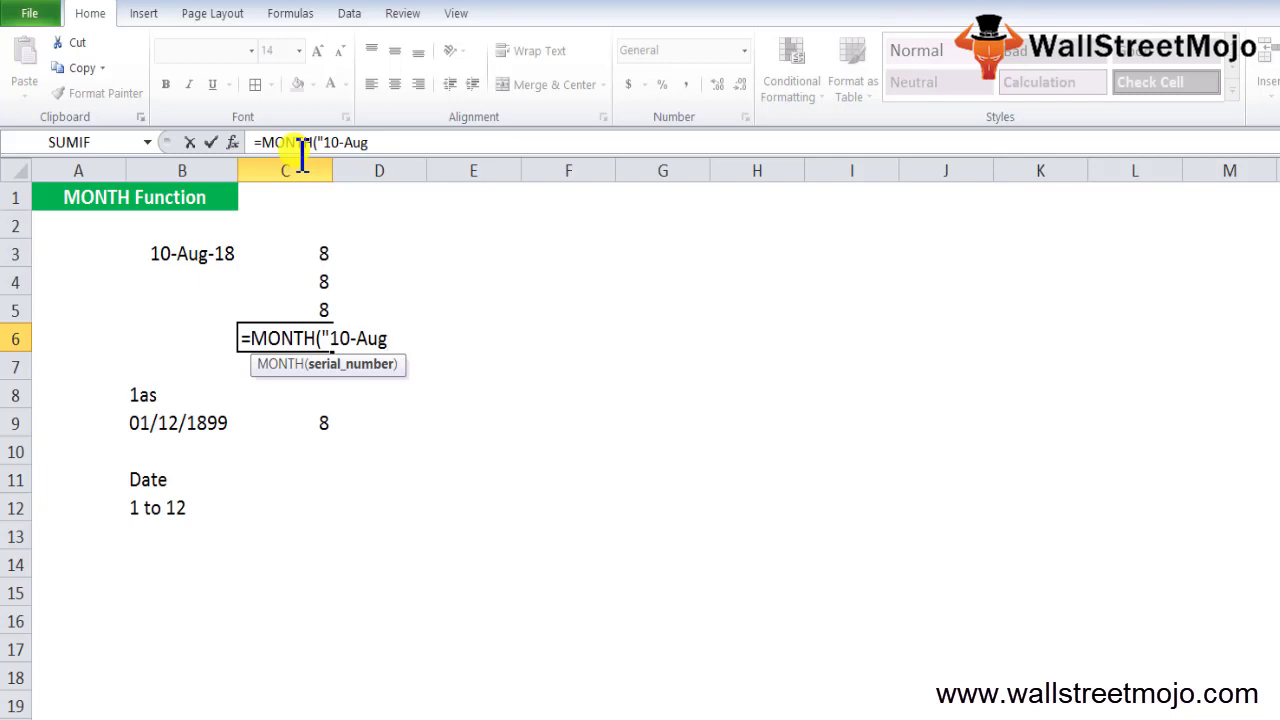
{"action": "type", "text": "-2018\")"}
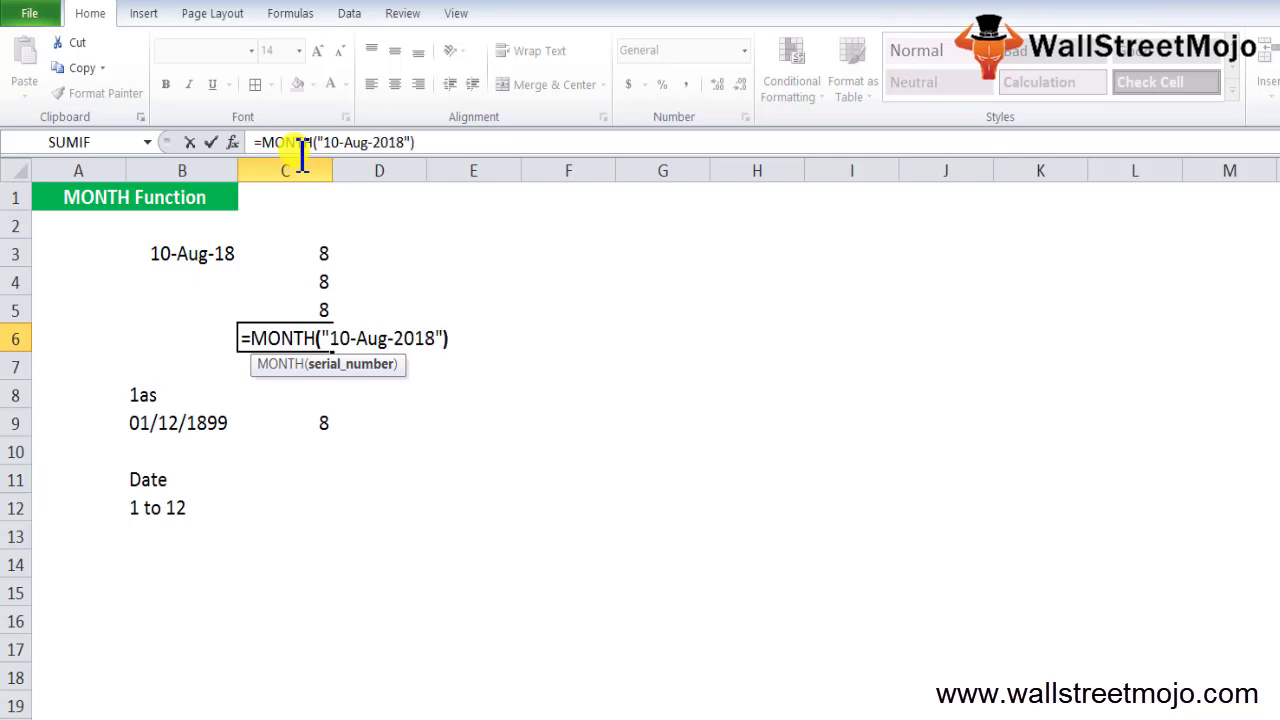
{"action": "key", "text": "Return"}
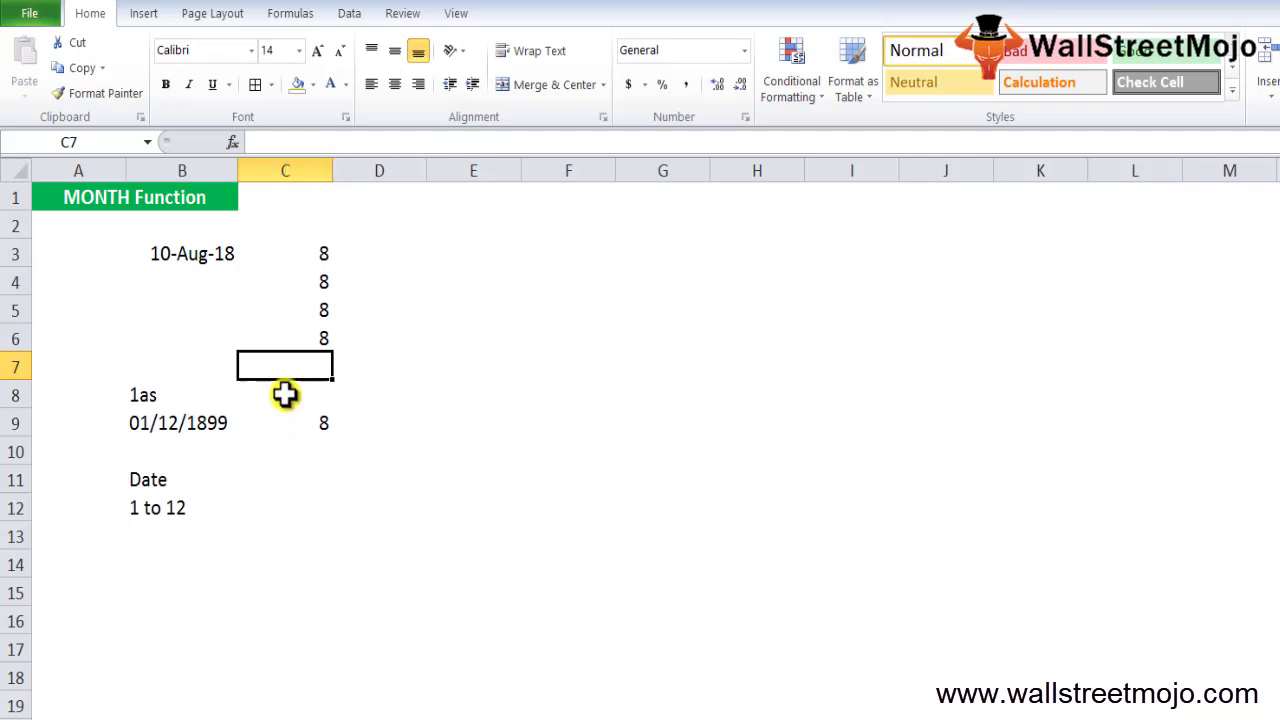
{"action": "left_click", "coordinate": [297, 343]}
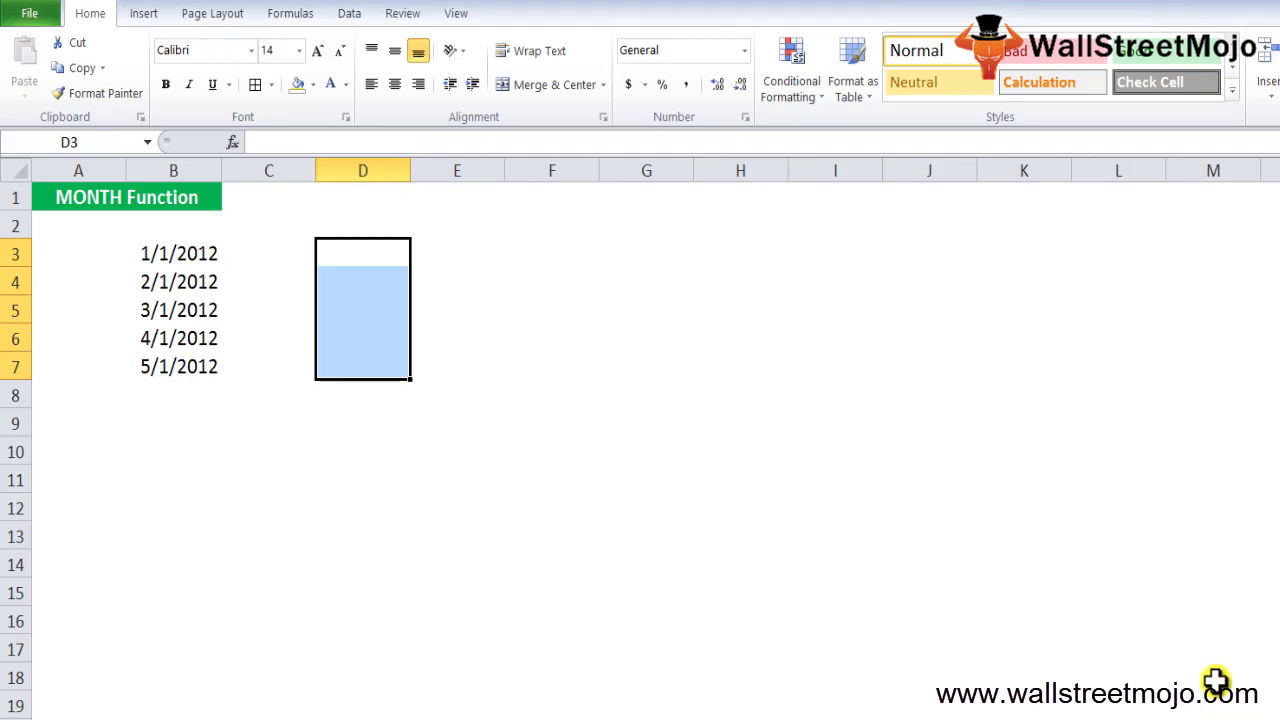
Enter the label "Excel date" in cell C2 of the sheet listing the 2012 dates
{"action": "key", "text": "Left"}
{"action": "key", "text": "Left"}
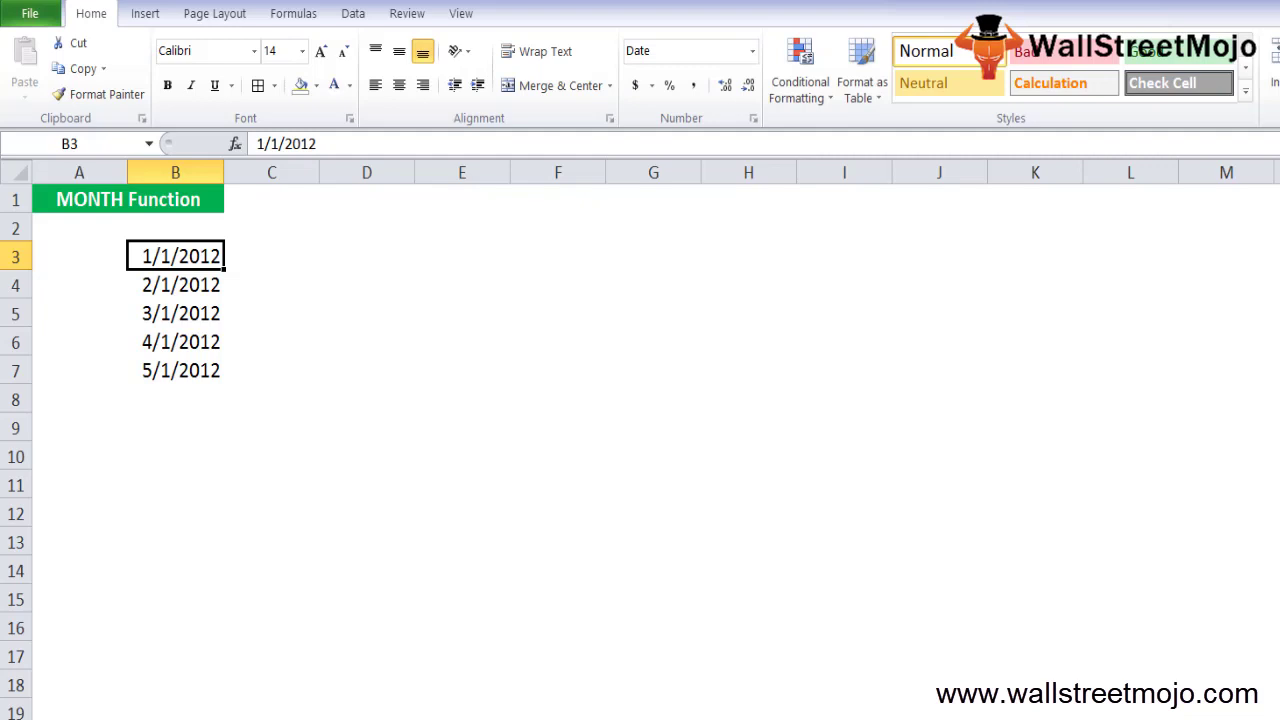
{"action": "key", "text": "Down"}
{"action": "key", "text": "Right"}
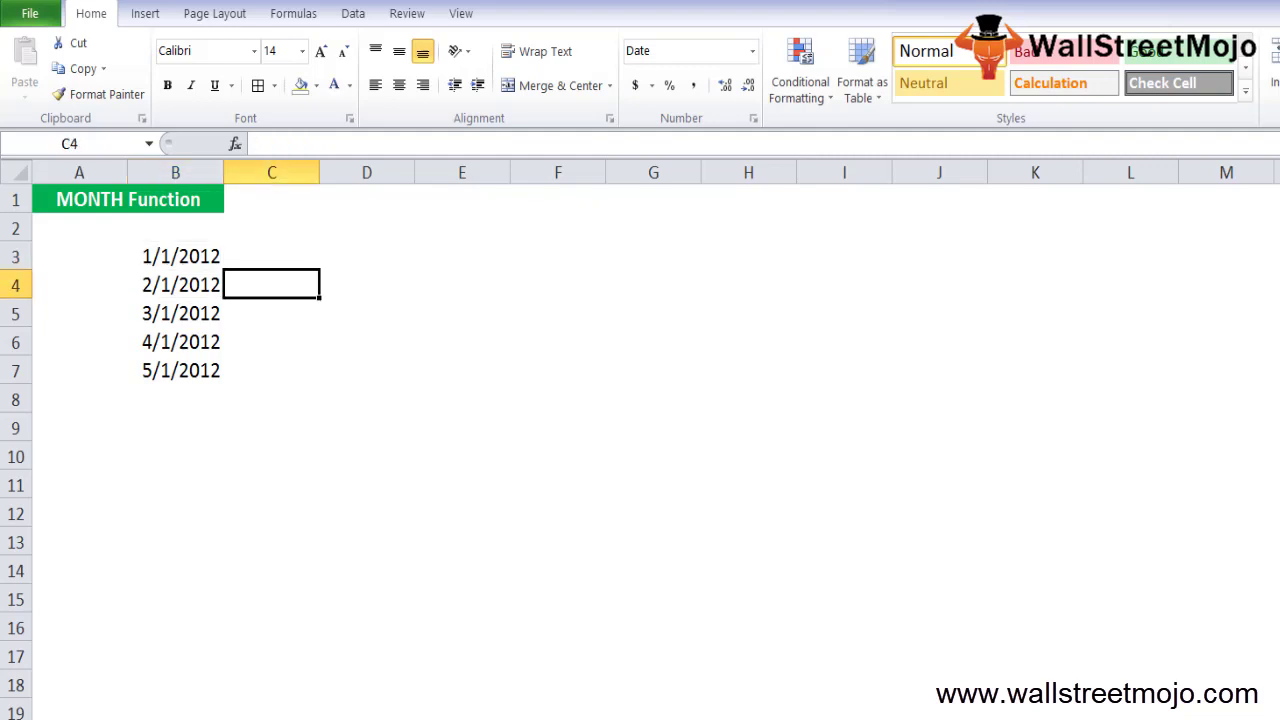
{"action": "key", "text": "Right"}
{"action": "key", "text": "Up"}
{"action": "key", "text": "Up"}
{"action": "key", "text": "Left"}
{"action": "type", "text": "Excel date"}
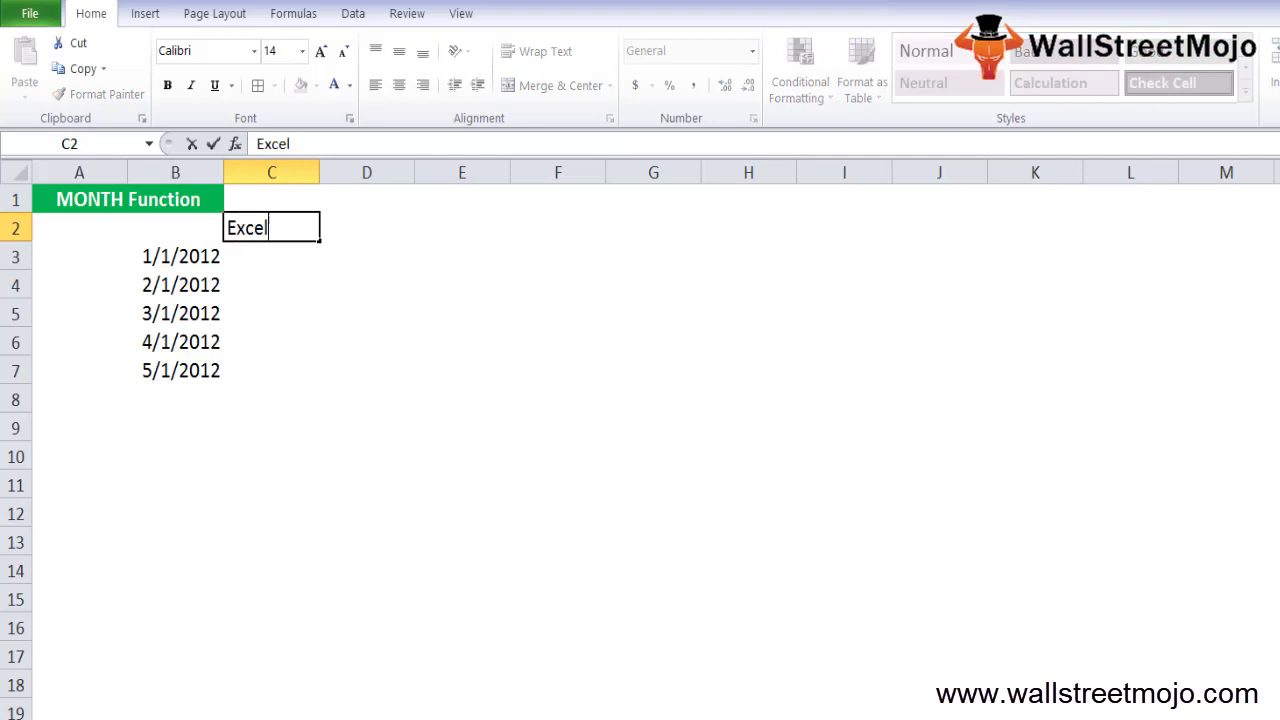
{"action": "key", "text": "Return"}
{"action": "key", "text": "Up"}
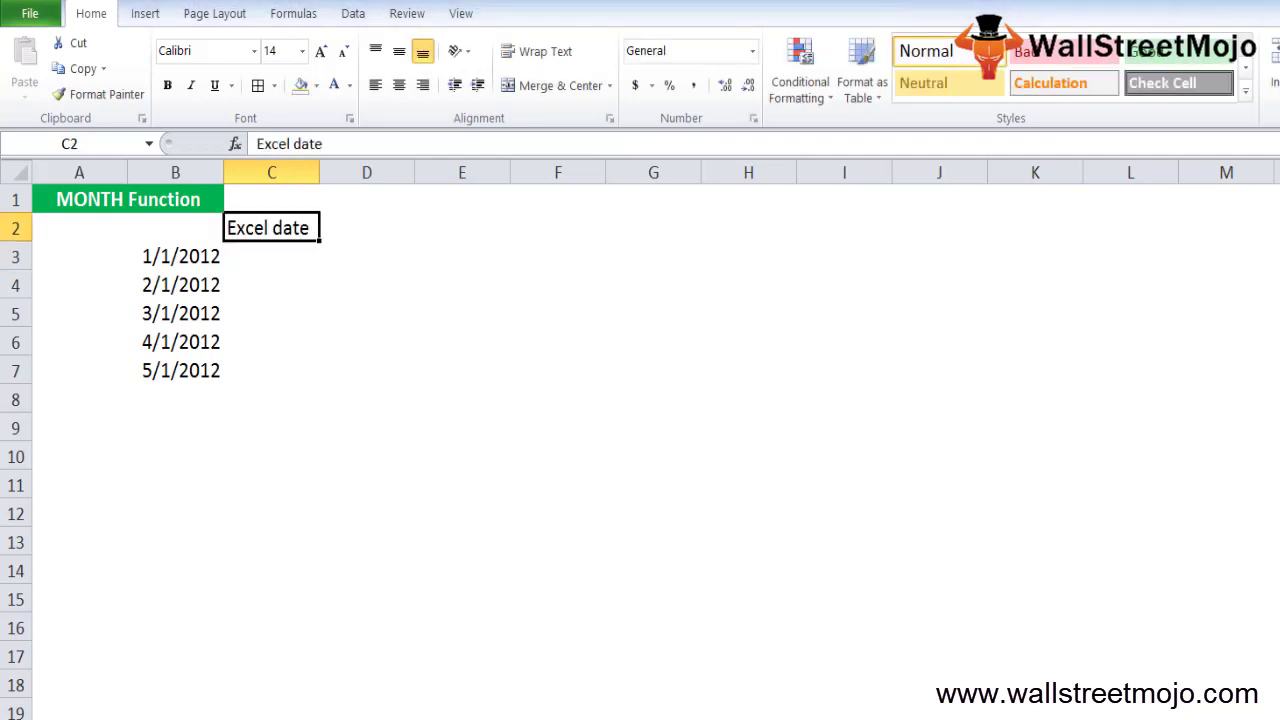
Enter the date serial number 40179 in cell D2, beside the "Excel date" label
{"action": "key", "text": "Right"}
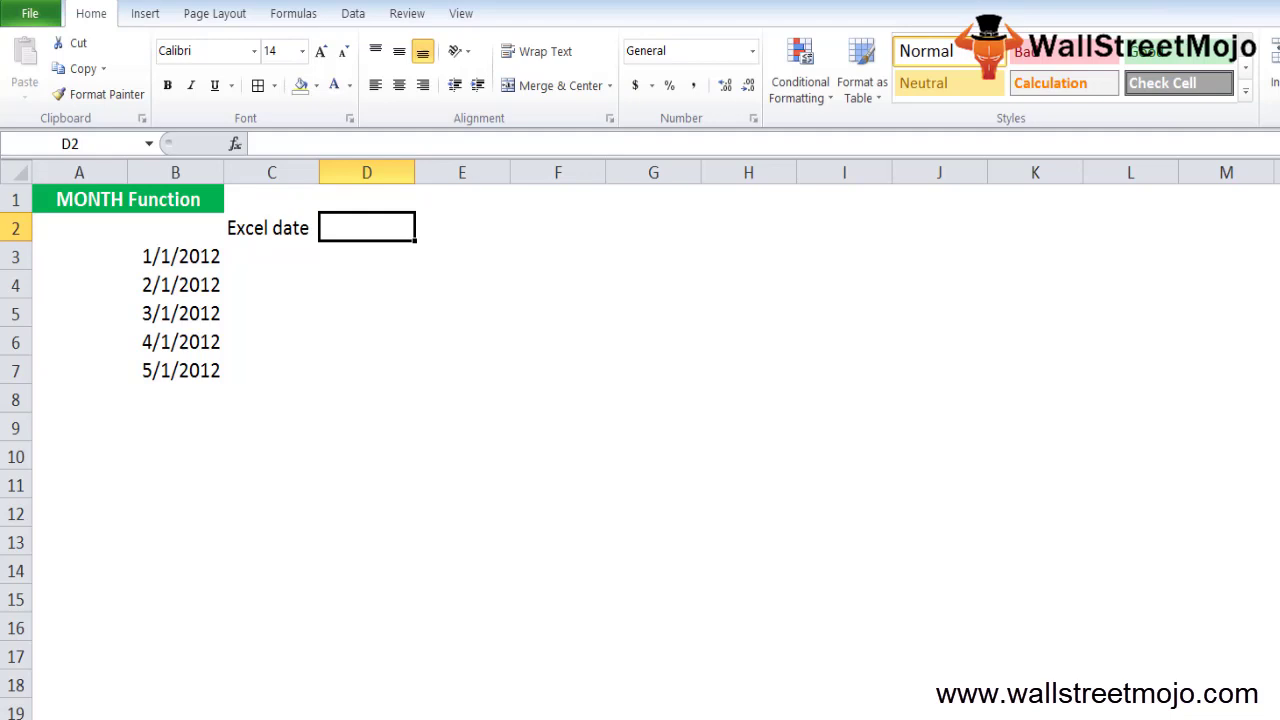
{"action": "type", "text": "40179"}
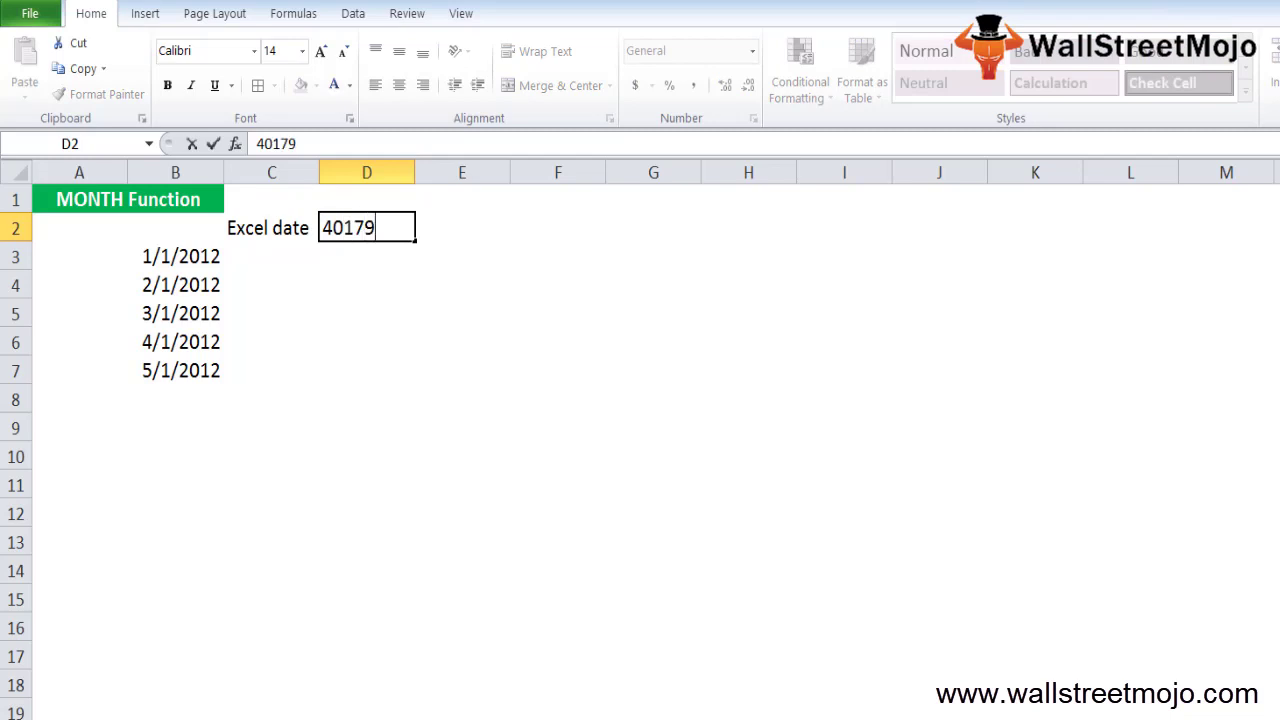
{"action": "key", "text": "Return"}
{"action": "key", "text": "Up"}
Enter the date 1/1/1990 in cell E2, beside the serial number
{"action": "key", "text": "Right"}
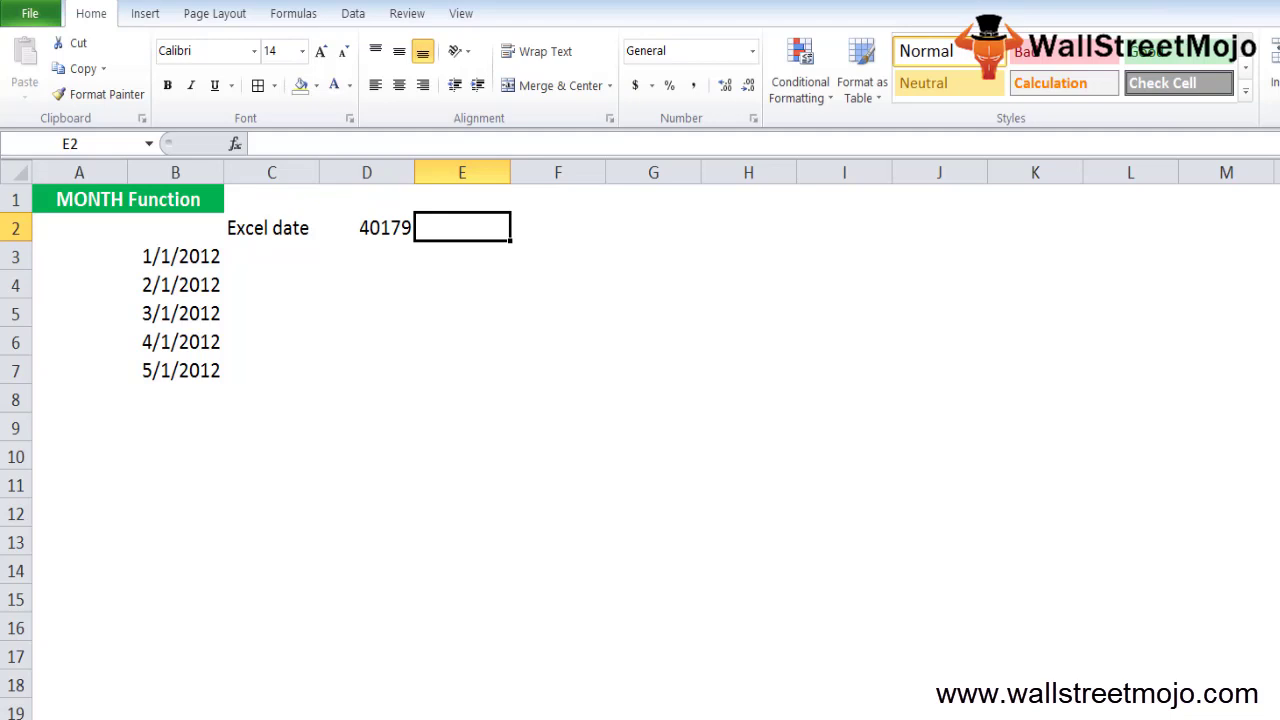
{"action": "type", "text": "1/1/19"}
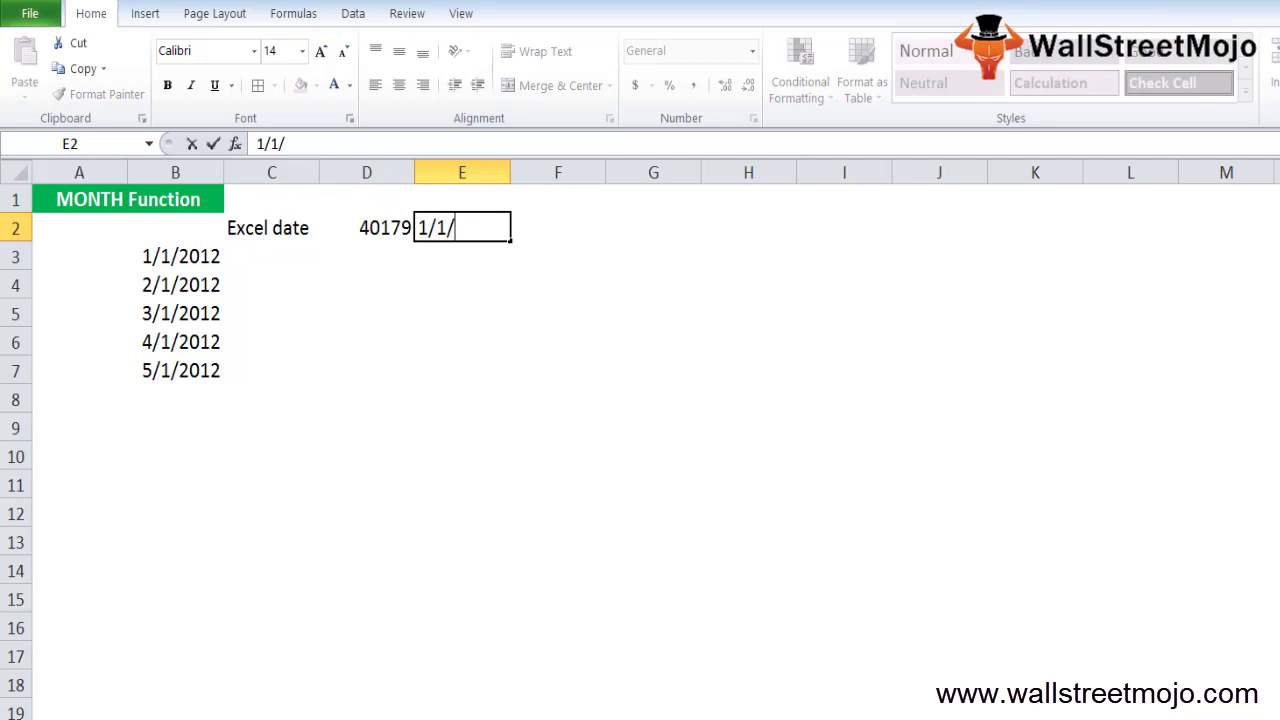
{"action": "type", "text": "90"}
{"action": "key", "text": "Return"}
{"action": "key", "text": "Return"}
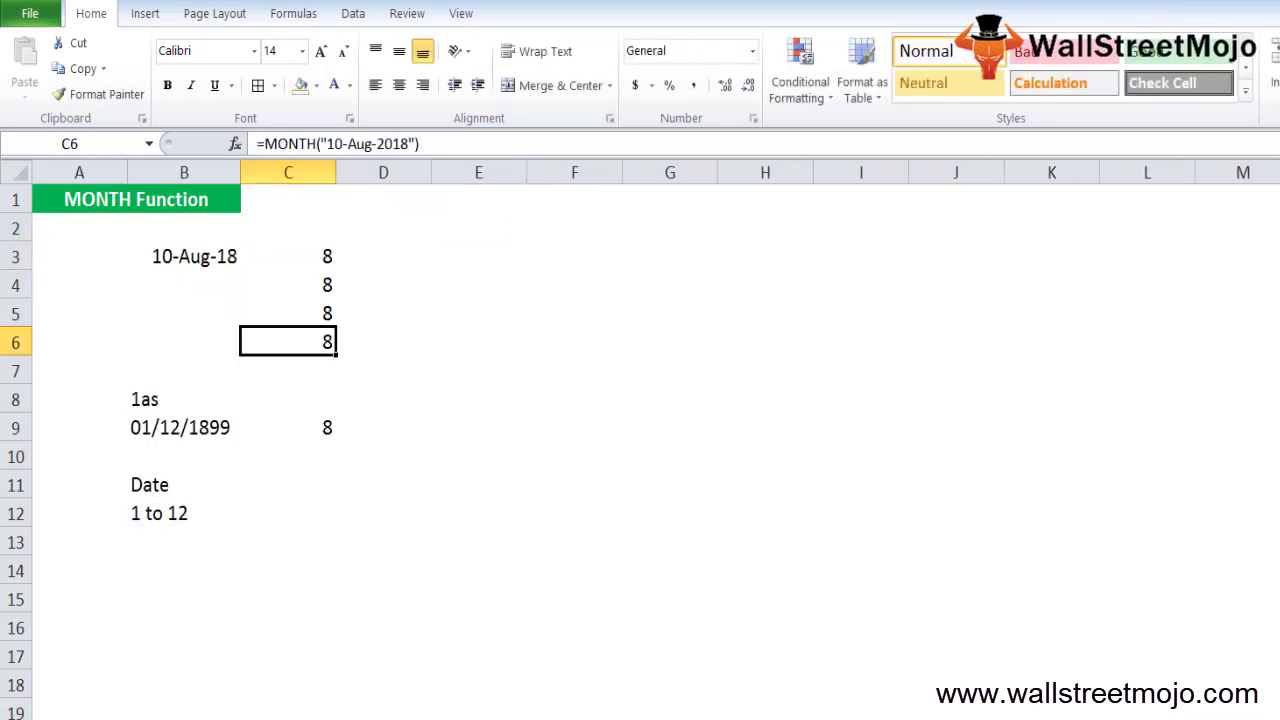
Replace the formula in cell C9 of the first MONTH sheet with =MONTH(B9), referencing the 01/12/1899 entry
{"action": "left_click", "coordinate": [184, 370]}
{"action": "key", "text": "Down"}
{"action": "key", "text": "Down"}
{"action": "key", "text": "Right"}
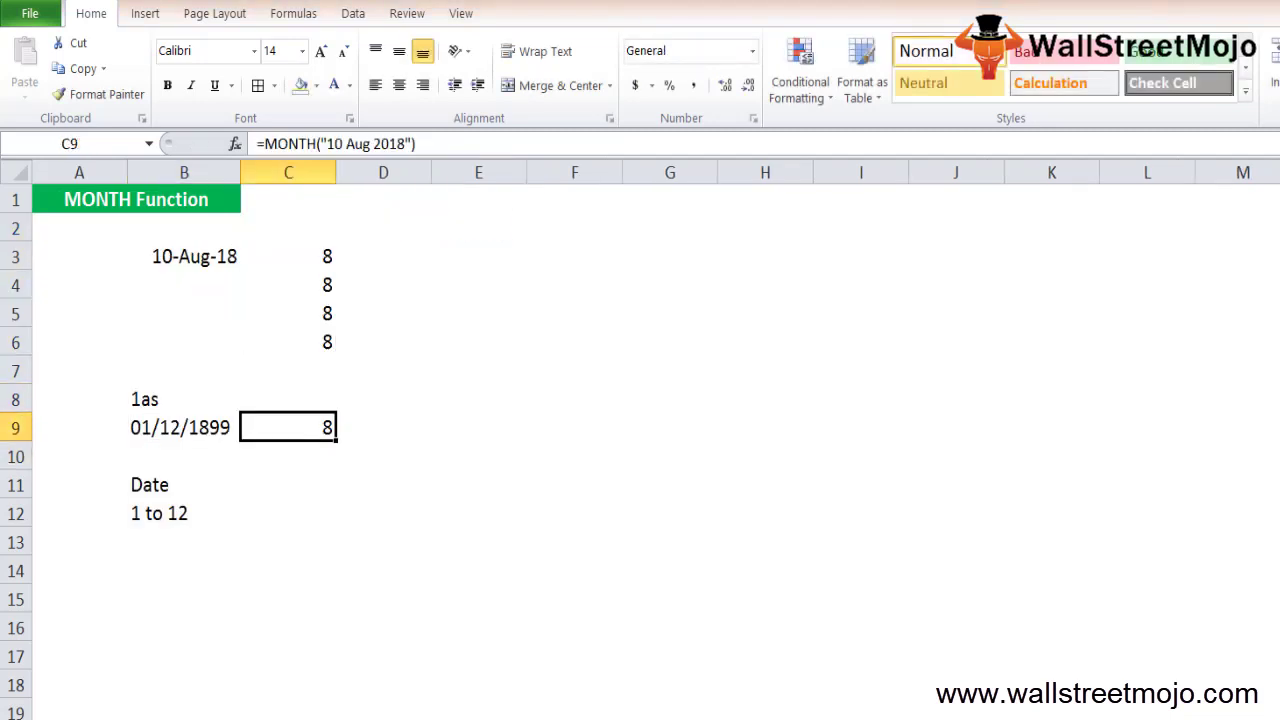
{"action": "type", "text": "=mmon"}
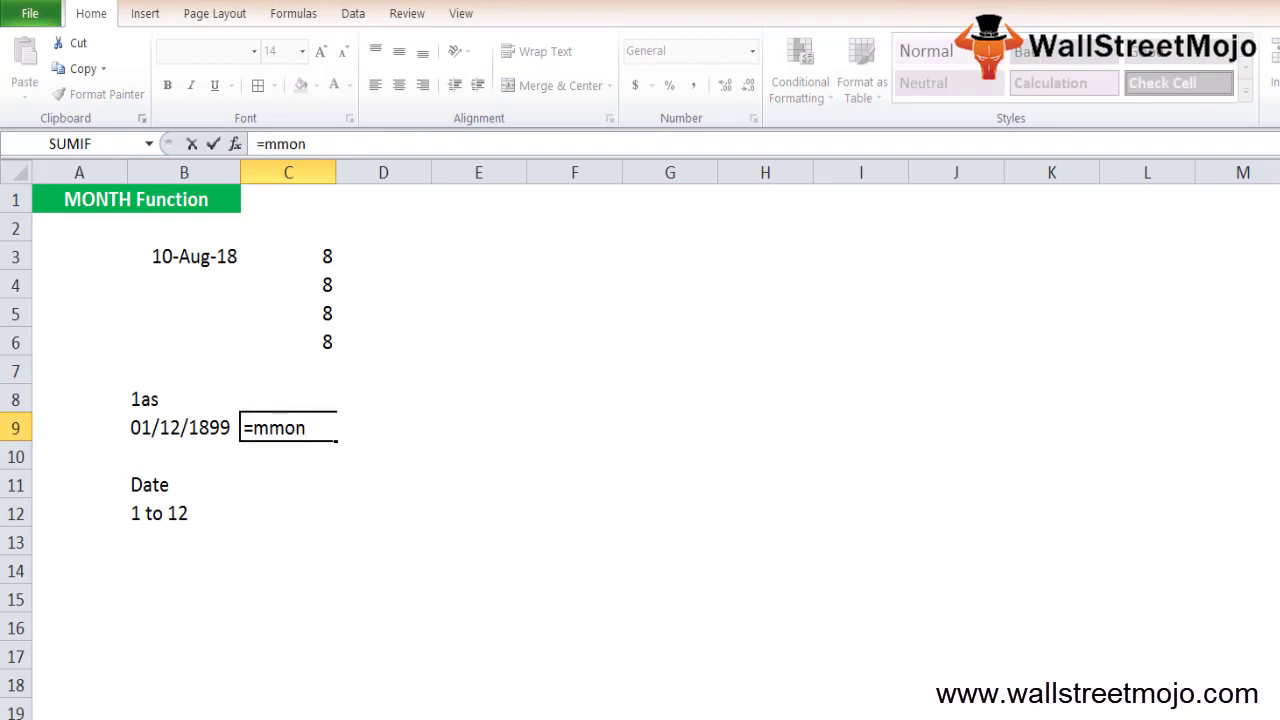
{"action": "key", "text": "BackSpace"}
{"action": "key", "text": "BackSpace"}
{"action": "key", "text": "BackSpace"}
{"action": "key", "text": "BackSpace"}
{"action": "type", "text": "ont"}
{"action": "key", "text": "Tab"}
{"action": "key", "text": "Left"}
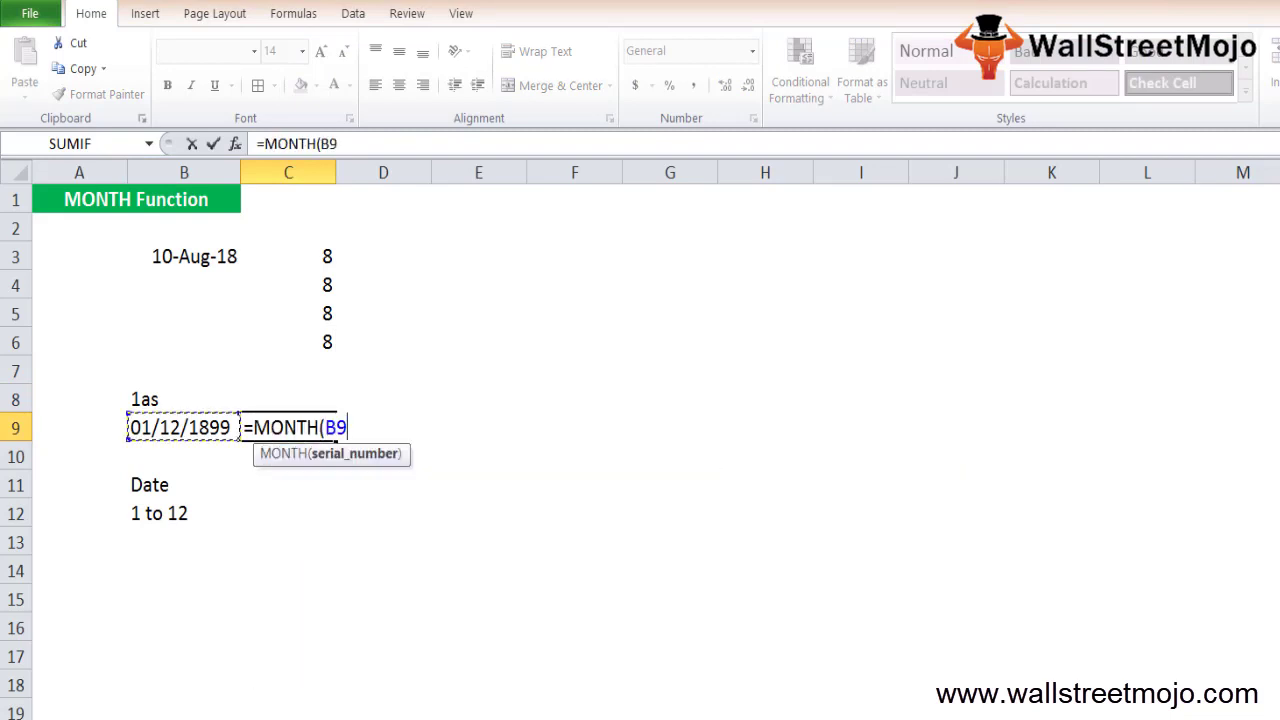
{"action": "key", "text": "Return"}
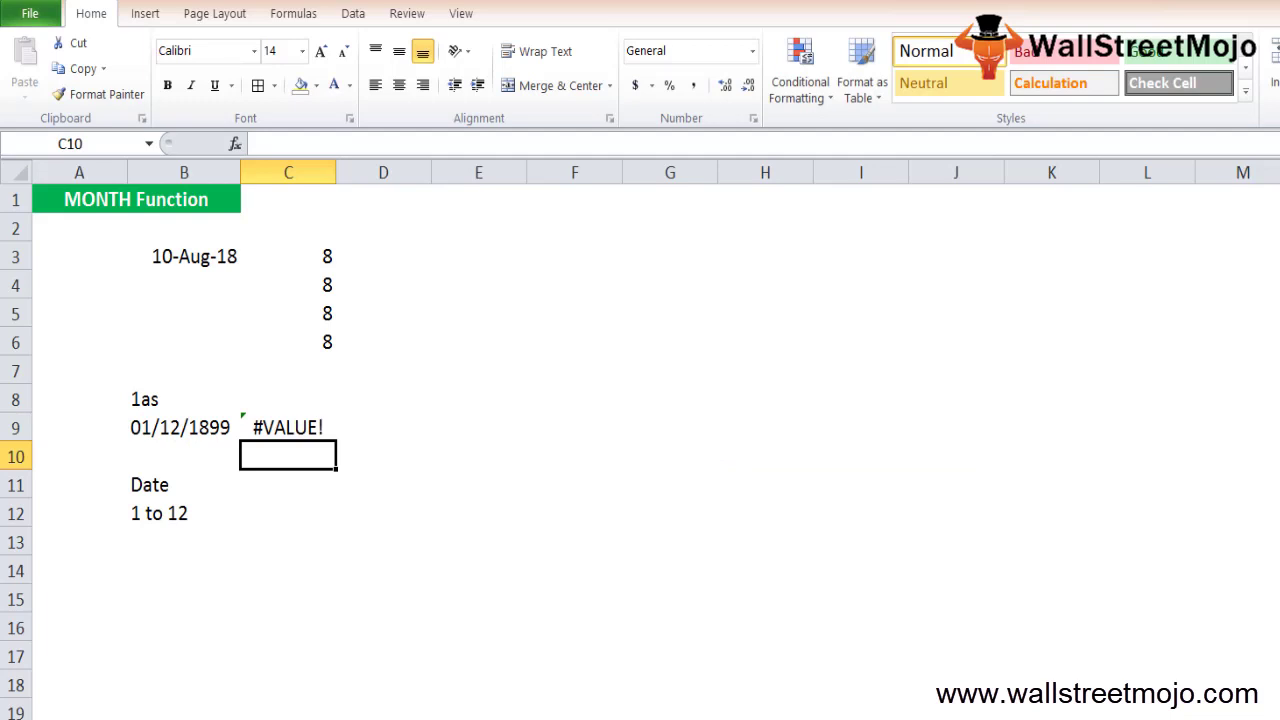
Return to the sheet with the 2012 dates and examine the Excel date entries in cells C2 to E2
{"action": "key", "text": "ctrl+Page_Down"}
{"action": "left_click", "coordinate": [366, 256]}
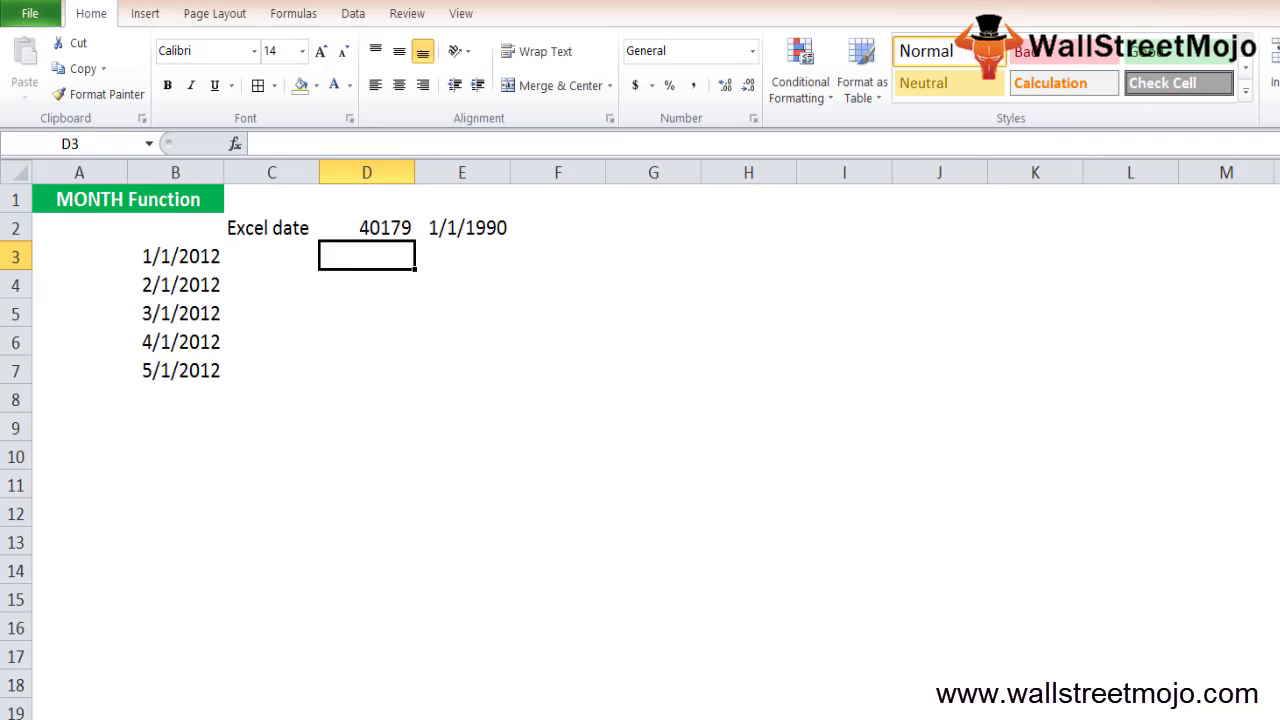
{"action": "left_click", "coordinate": [271, 228]}
{"action": "key", "text": "Right"}
{"action": "key", "text": "Right"}
{"action": "key", "text": "Right"}
{"action": "key", "text": "Left"}
{"action": "key", "text": "Left"}
{"action": "key", "text": "Left"}
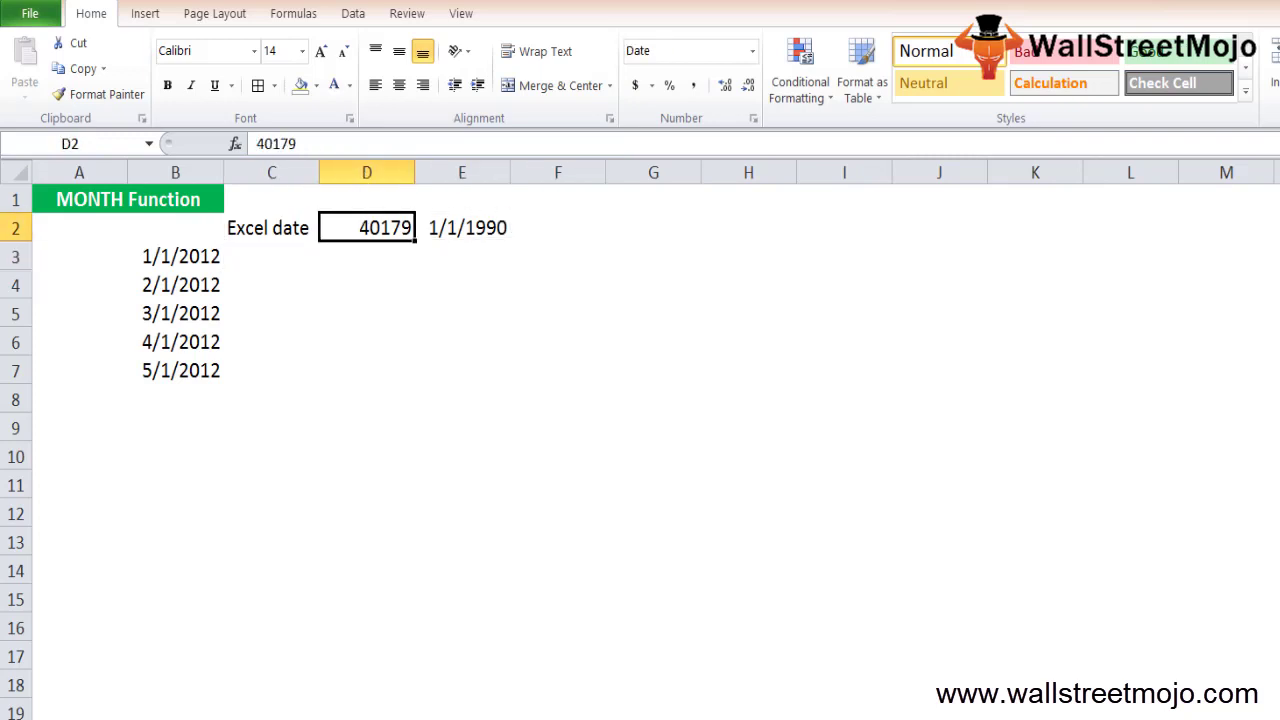
{"action": "key", "text": "Down"}
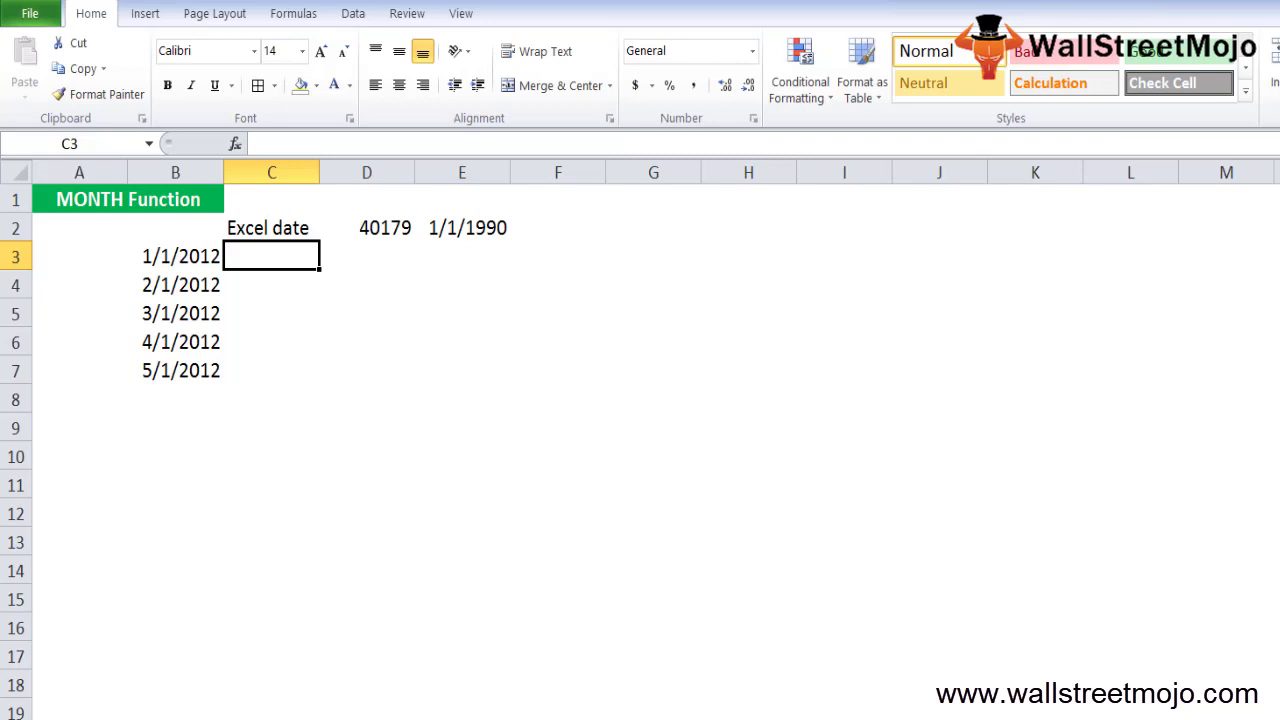
{"action": "type", "text": "="}
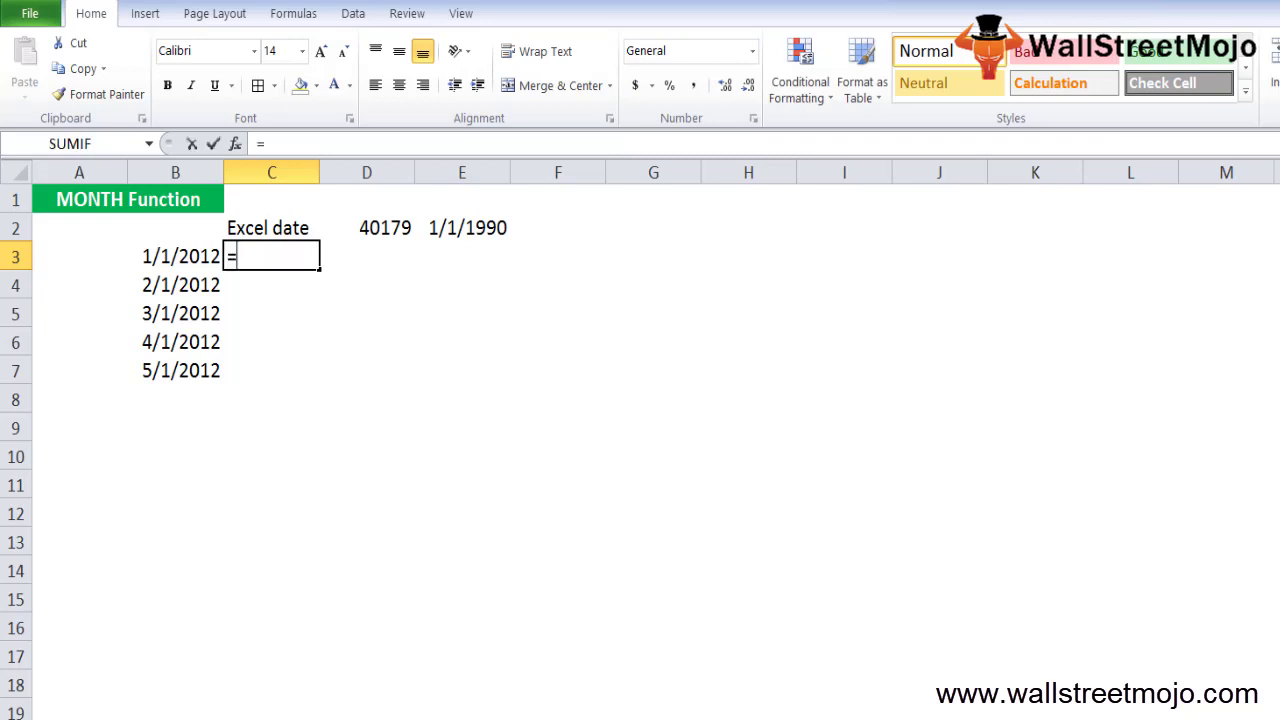
{"action": "type", "text": "choo"}
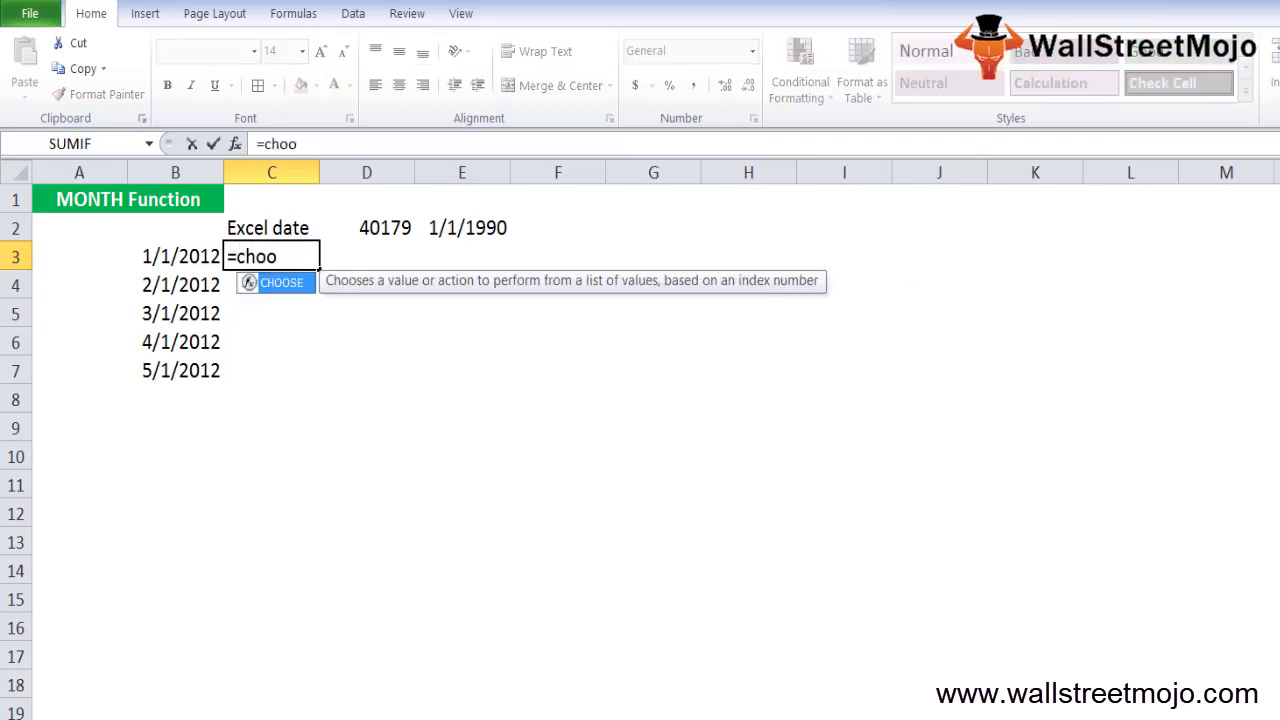
{"action": "key", "text": "Tab"}
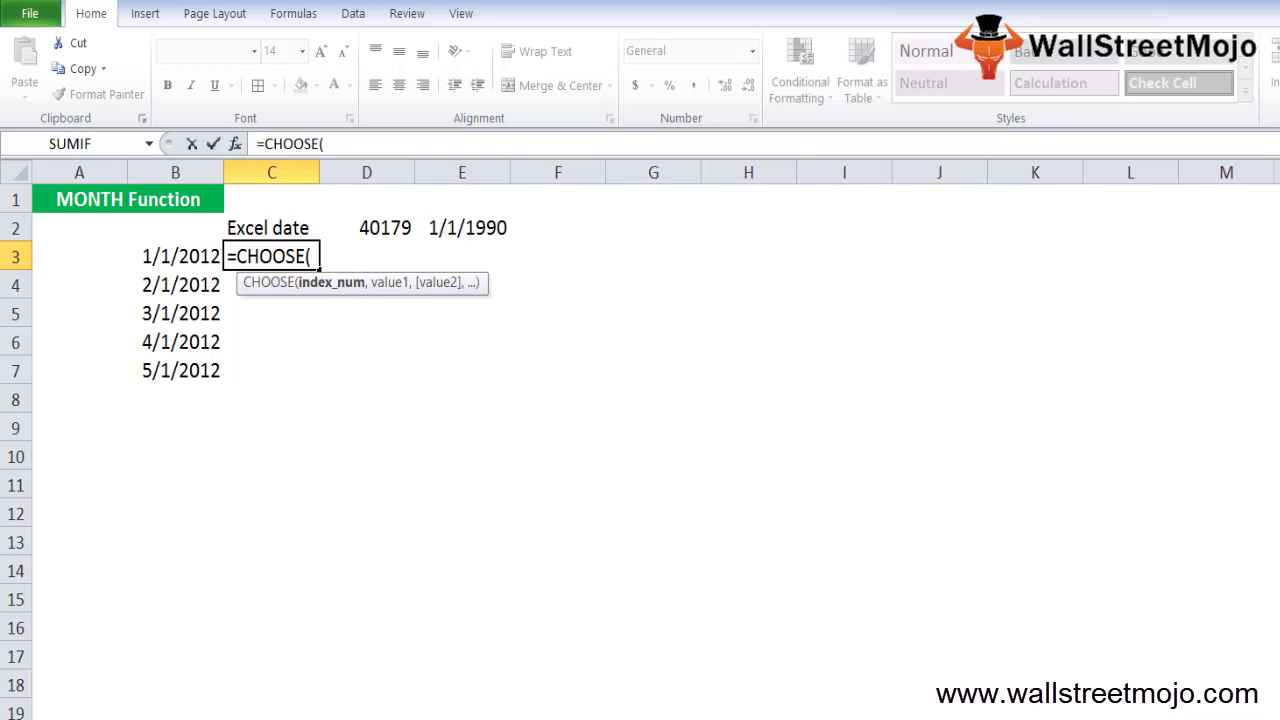
{"action": "type", "text": "(mont"}
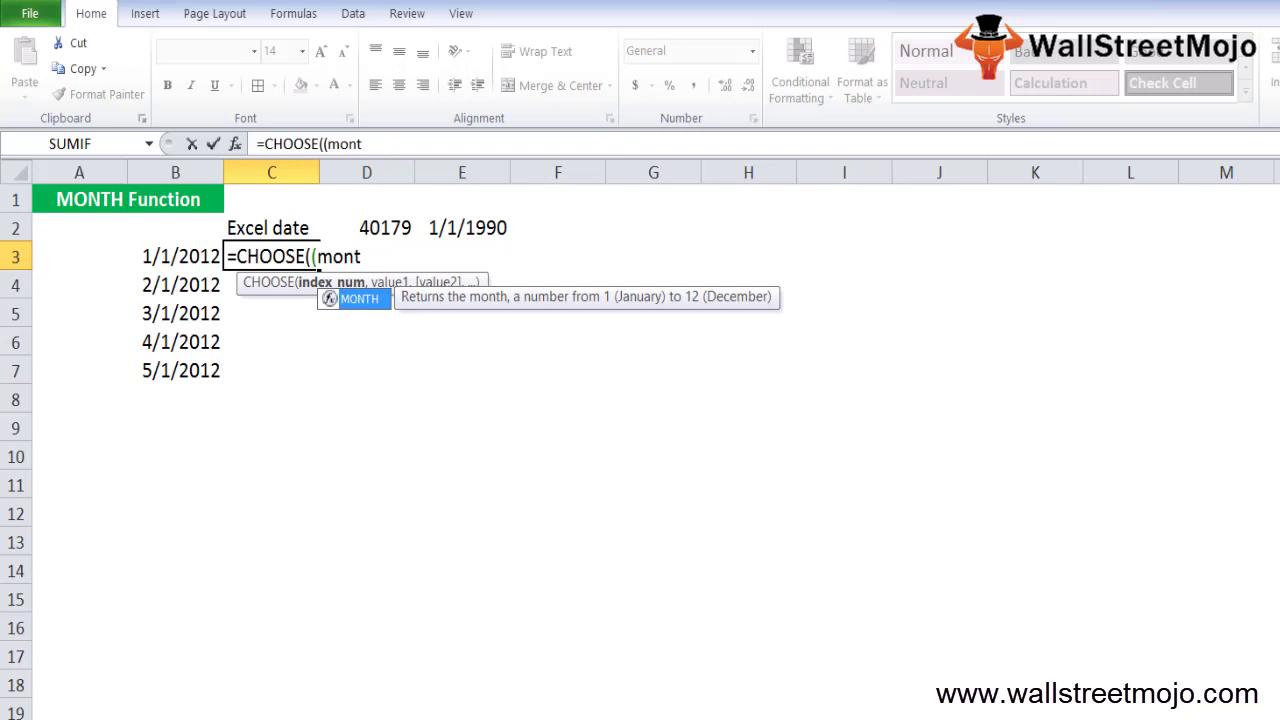
{"action": "key", "text": "Tab"}
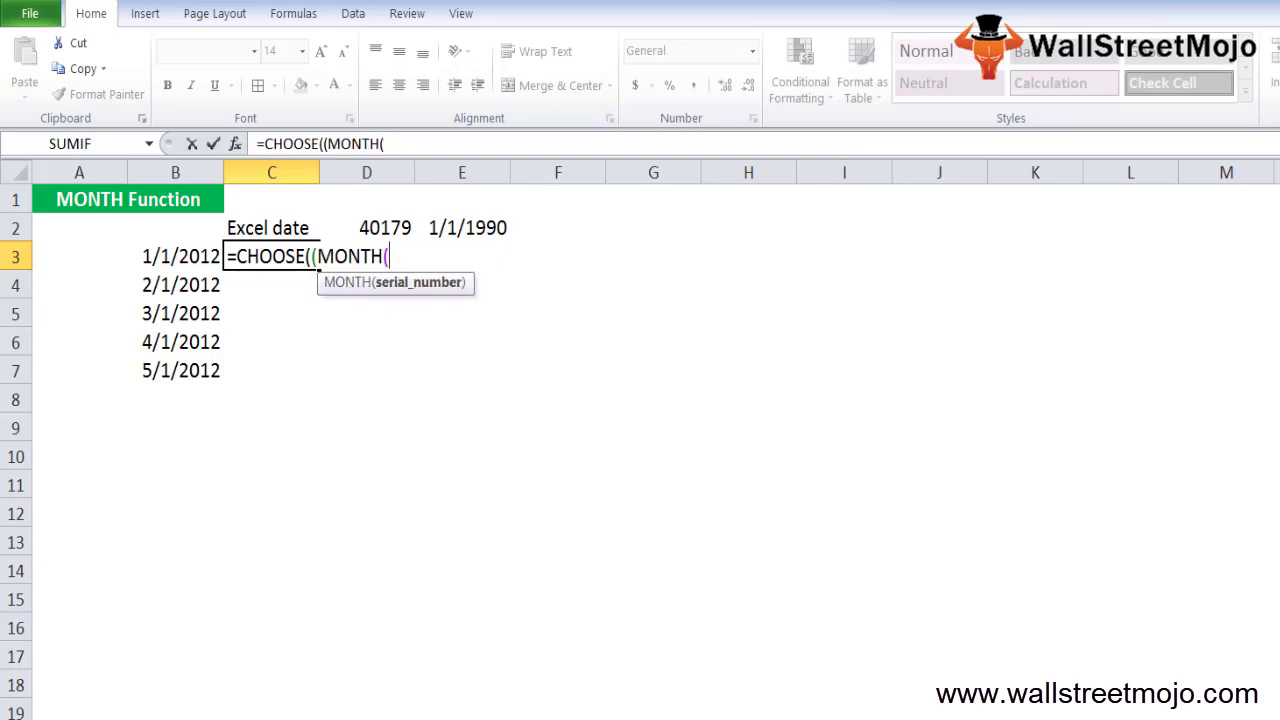
{"action": "left_click", "coordinate": [159, 256]}
{"action": "type", "text": ")"}
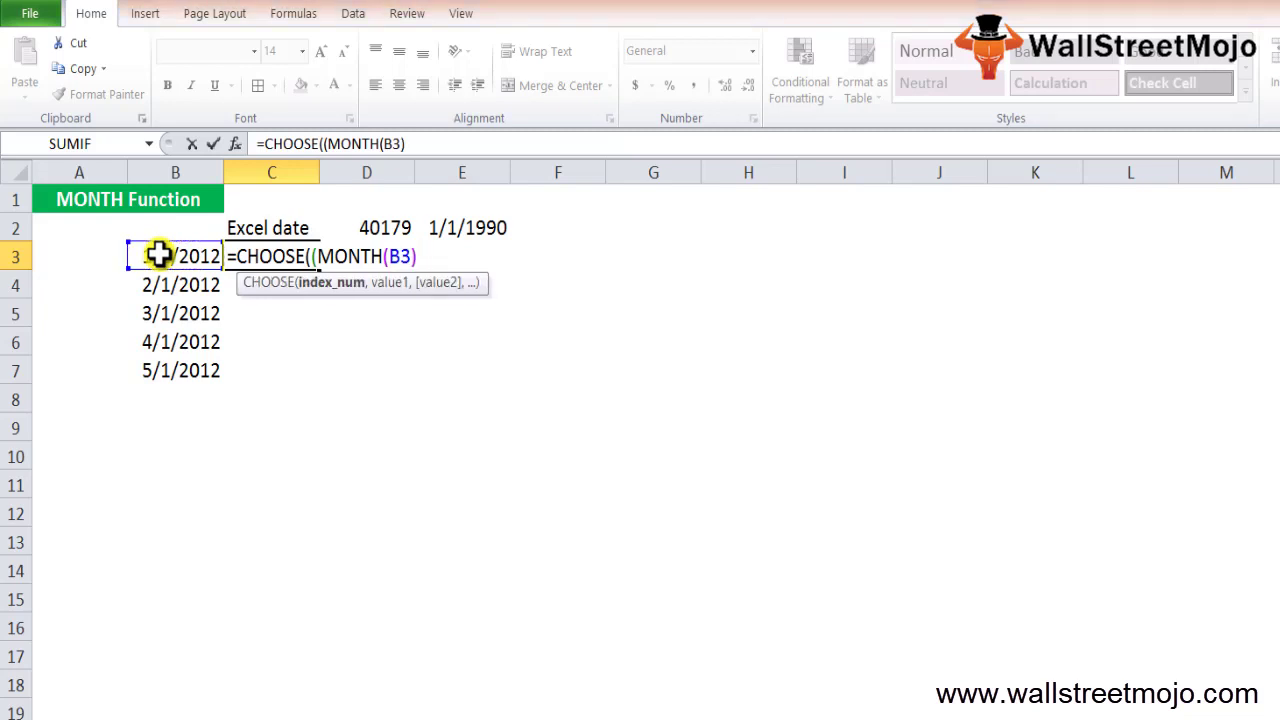
{"action": "key", "text": "Escape"}
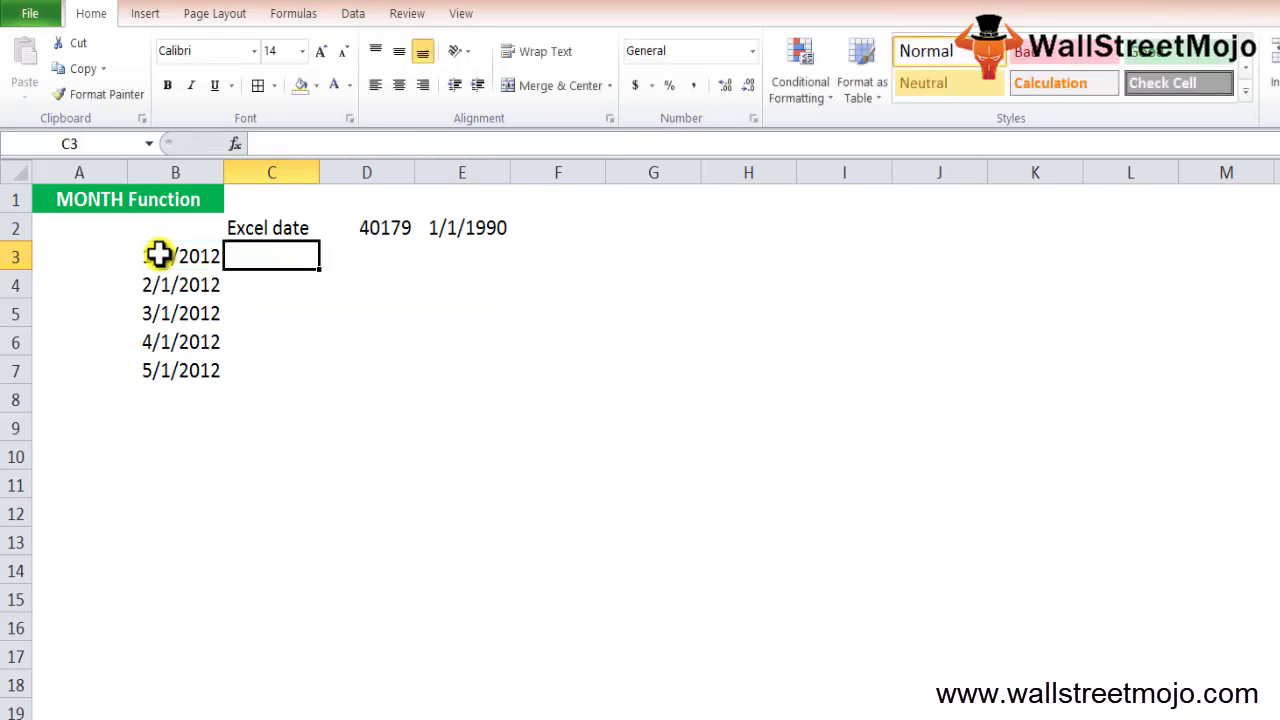
Enter the formula =MONTH(B3) in cell C3 to extract the month from the first 2012 date
{"action": "type", "text": "=mont"}
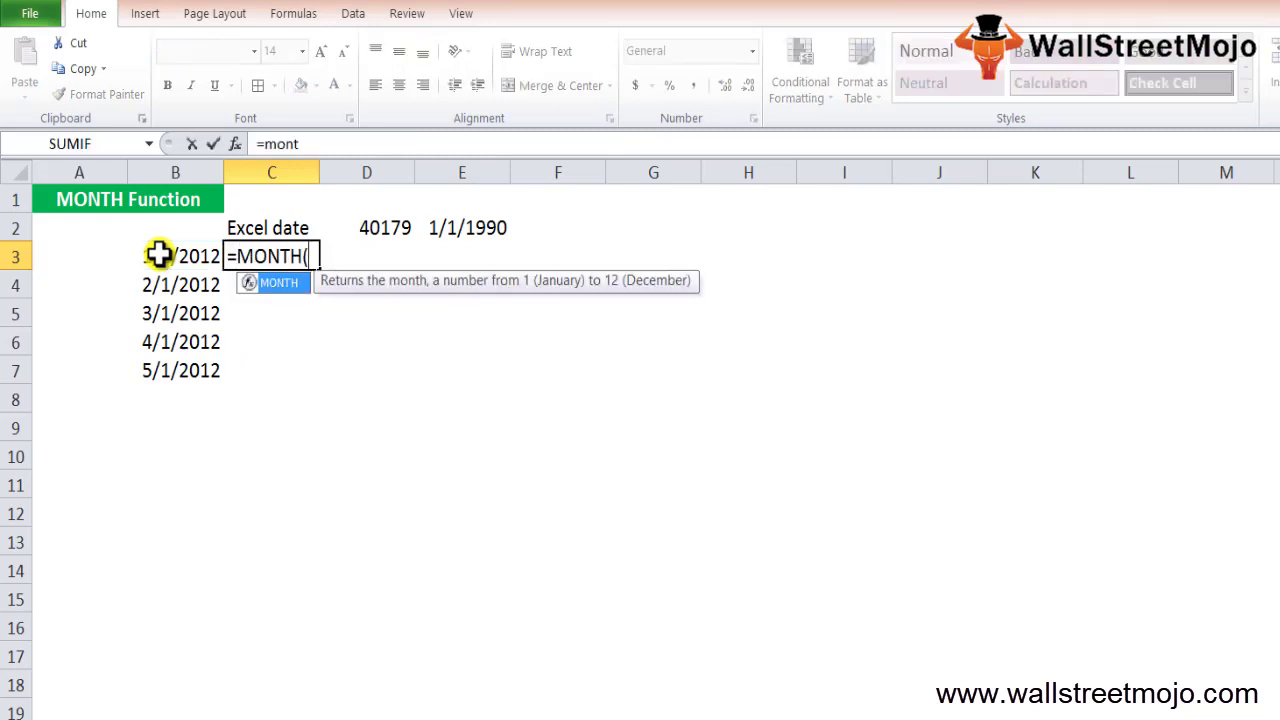
{"action": "key", "text": "Tab"}
{"action": "left_click", "coordinate": [160, 256]}
{"action": "key", "text": "Return"}
Fill the MONTH formula from C3 down through C7 for the remaining 2012 dates
{"action": "key", "text": "Up"}
{"action": "key", "text": "shift+Down"}
{"action": "key", "text": "shift+Down"}
{"action": "key", "text": "shift+Down"}
{"action": "key", "text": "shift+Down"}
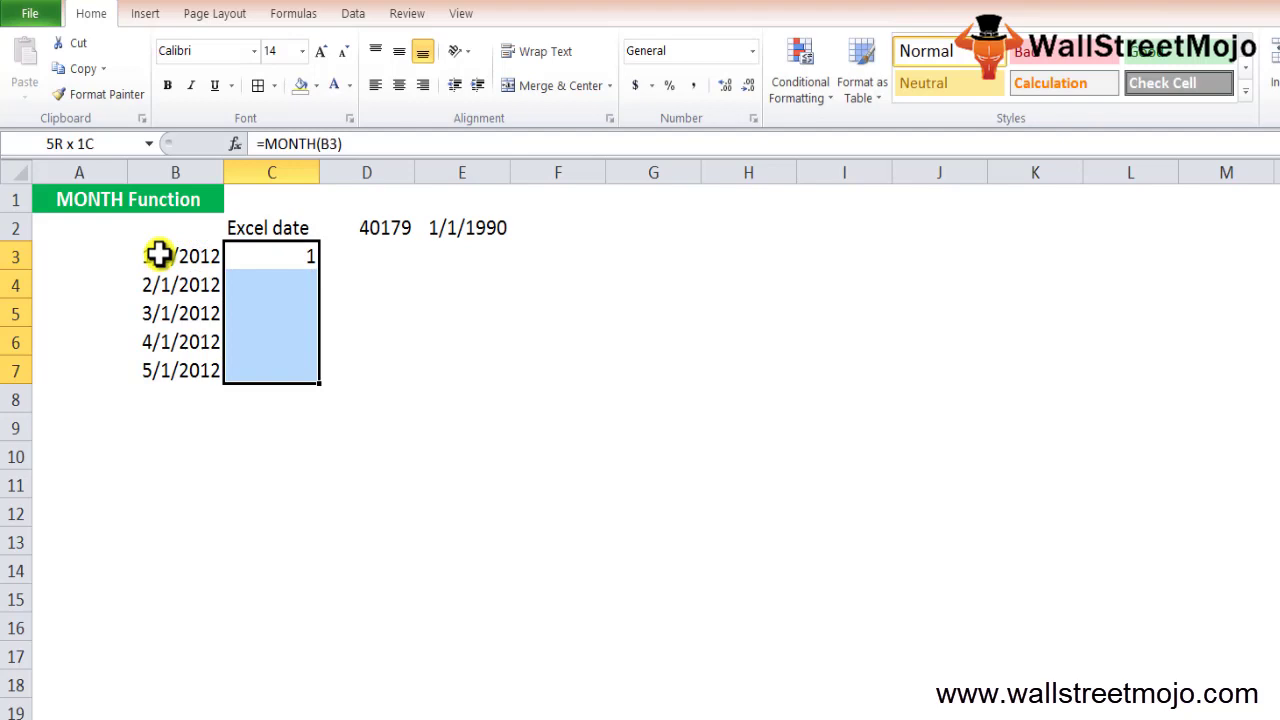
{"action": "key", "text": "ctrl+d"}
Examine the copied MONTH formulas in cells C3 to C7 beside the 2012 dates
{"action": "key", "text": "Down"}
{"action": "key", "text": "Down"}
{"action": "key", "text": "Up"}
{"action": "key", "text": "Up"}
{"action": "key", "text": "Down"}
{"action": "key", "text": "Down"}
{"action": "key", "text": "Down"}
{"action": "key", "text": "Down"}
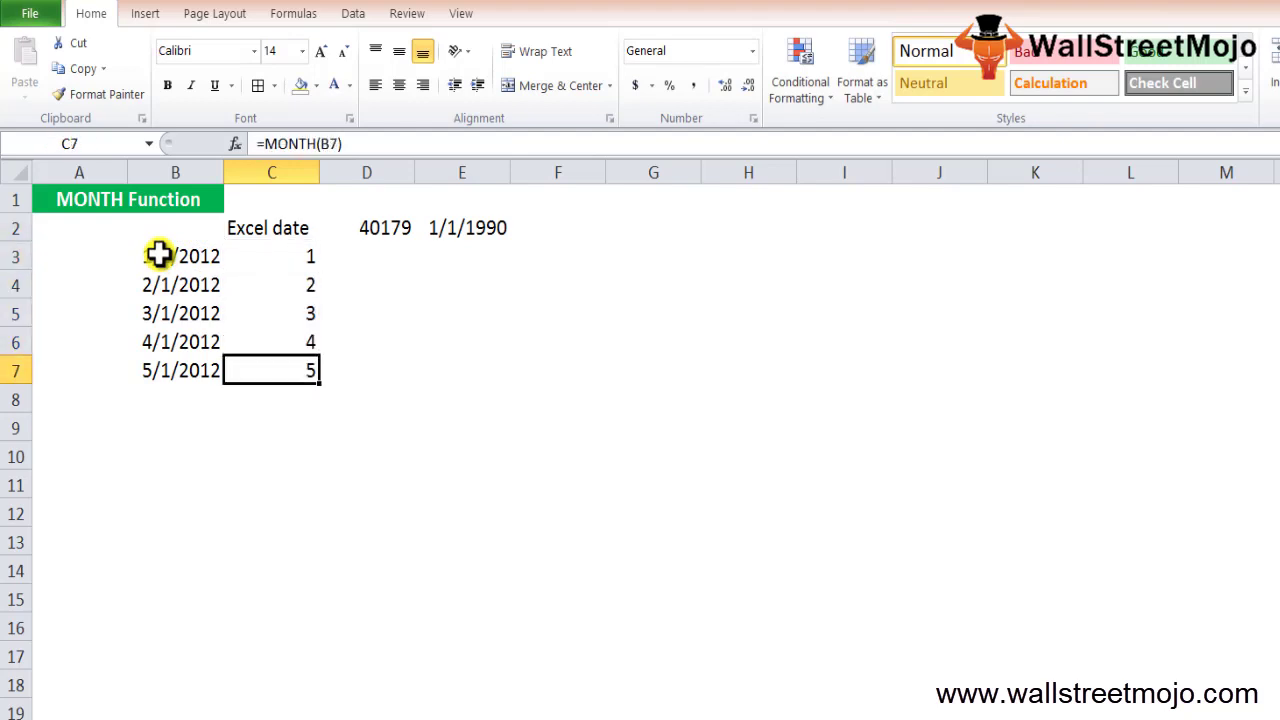
{"action": "key", "text": "Up"}
{"action": "key", "text": "Up"}
{"action": "key", "text": "Up"}
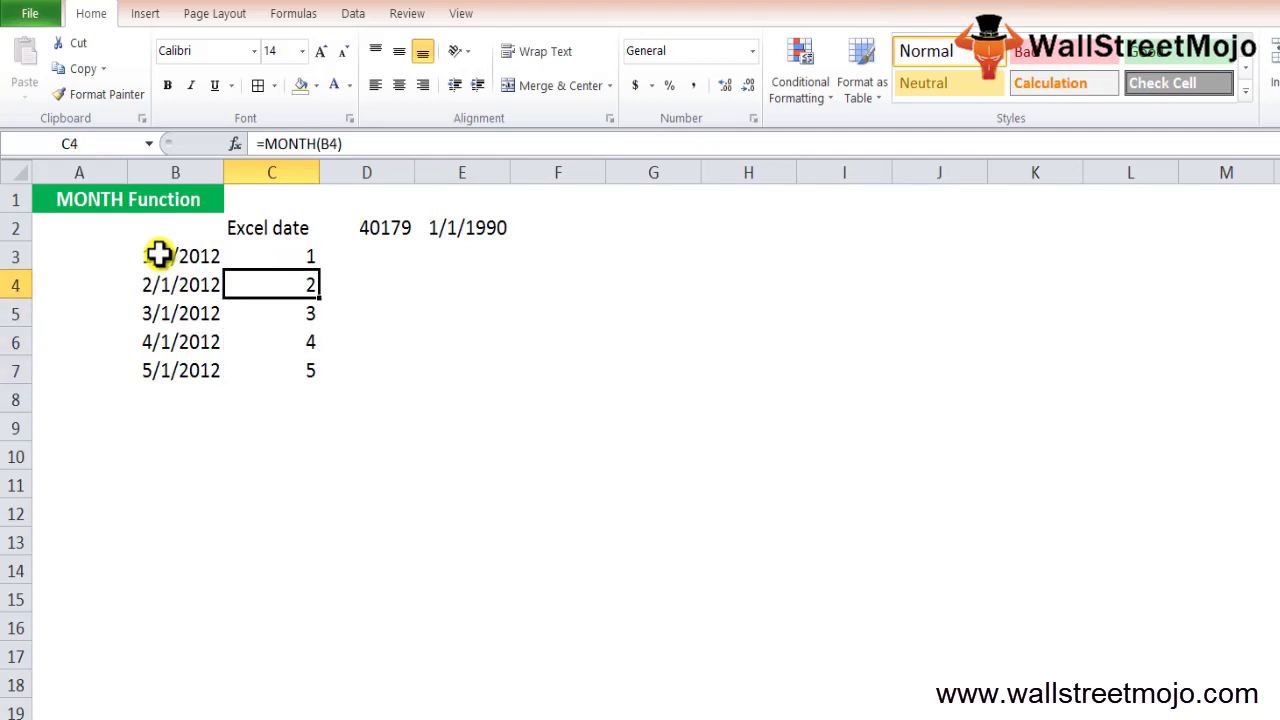
{"action": "key", "text": "Up"}
{"action": "key", "text": "Down"}
{"action": "key", "text": "Up"}
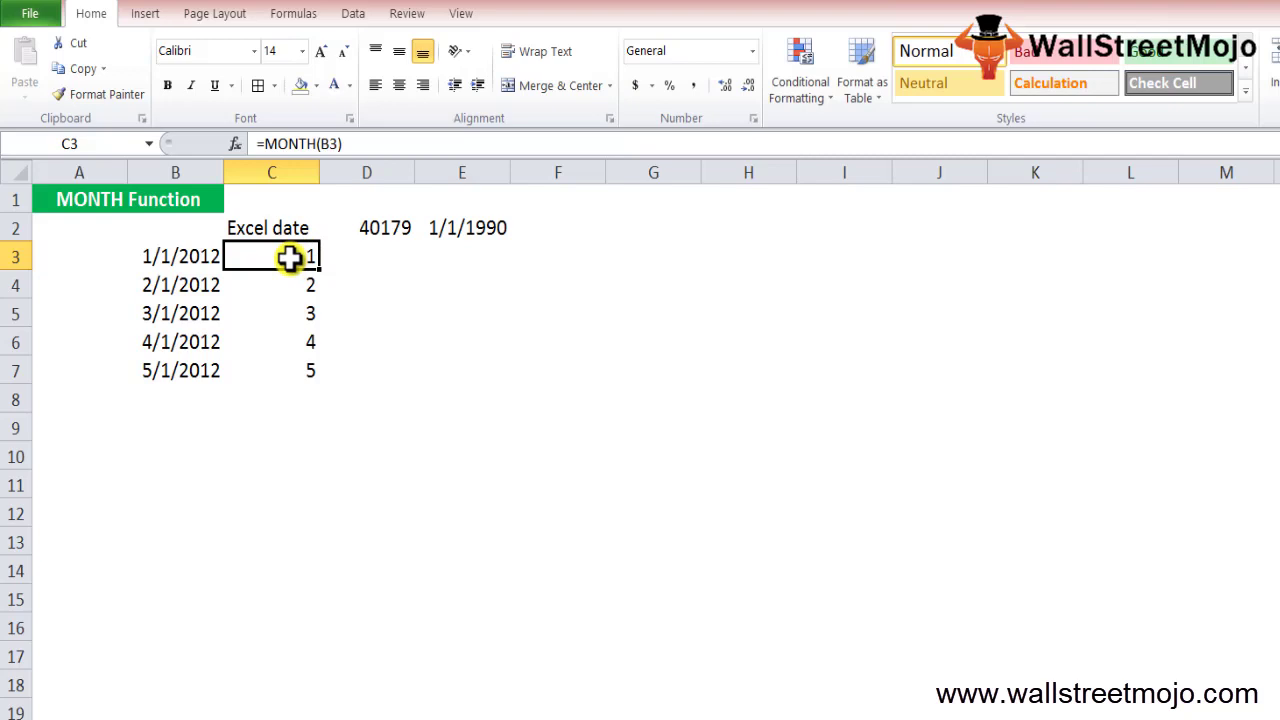
Compare the first MONTH formulas in column C with the Excel date entries in row 2
{"action": "key", "text": "Up"}
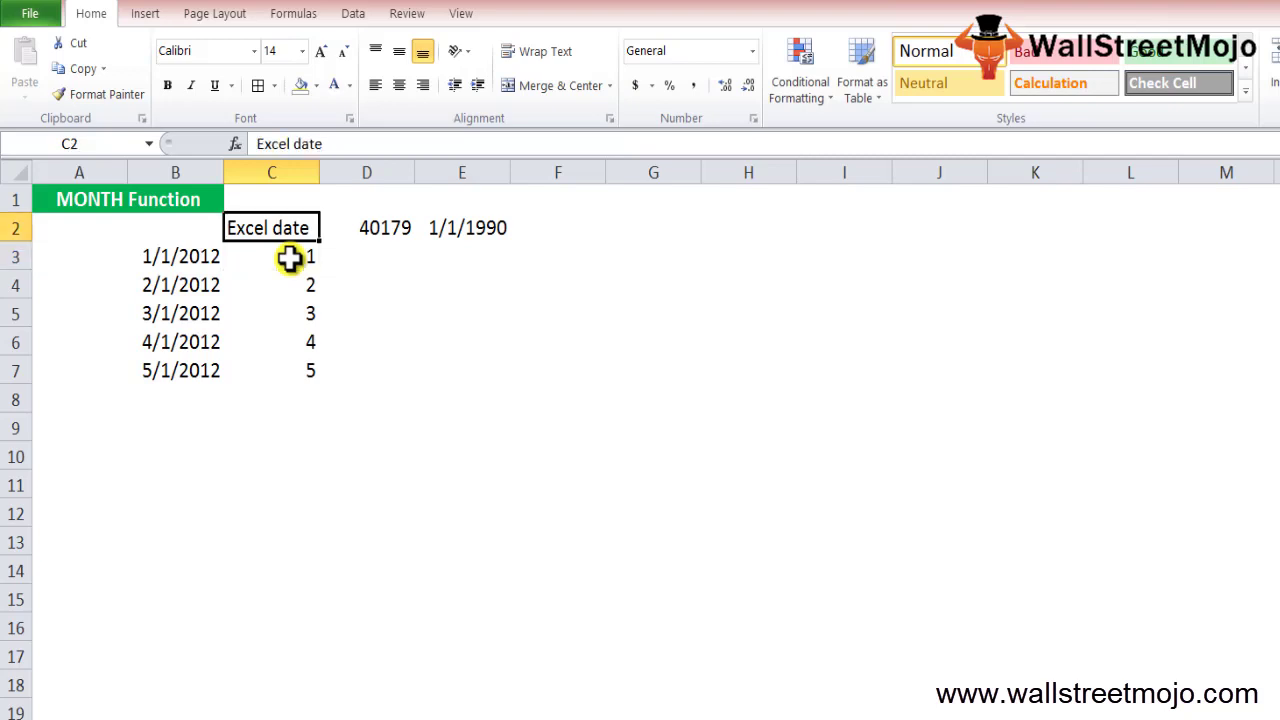
{"action": "key", "text": "Down"}
{"action": "key", "text": "Down"}
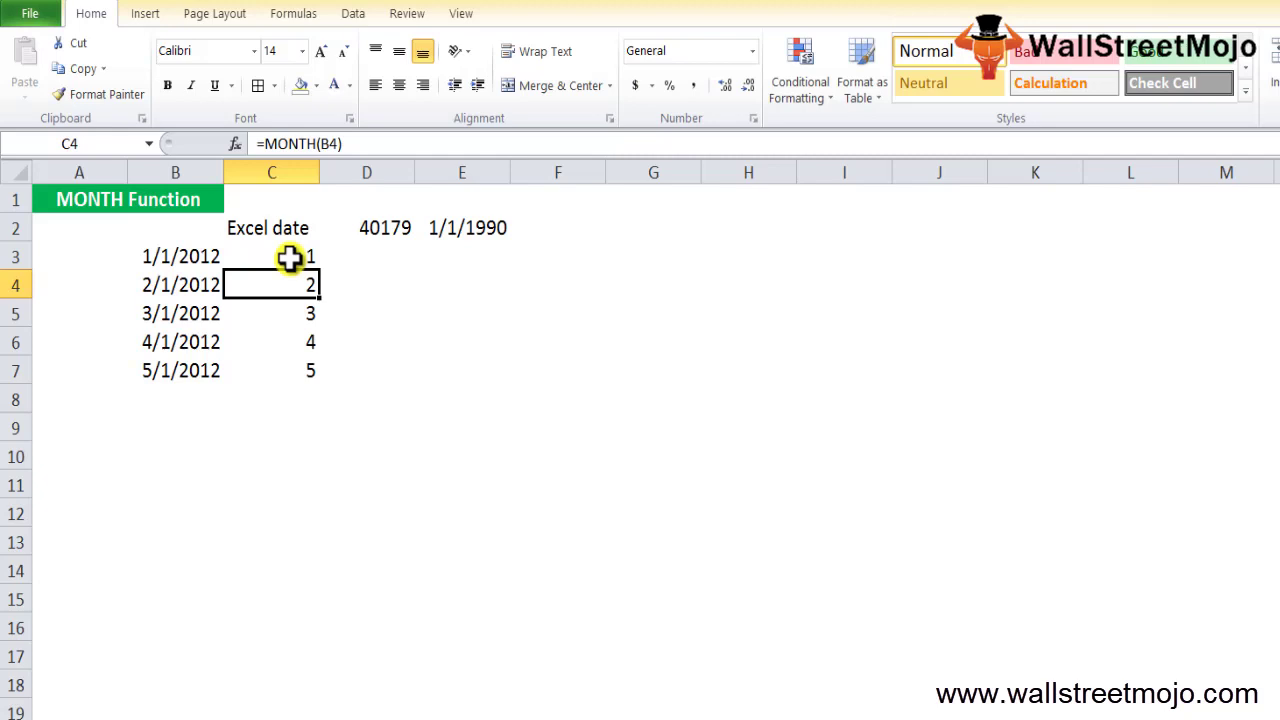
{"action": "key", "text": "Up"}
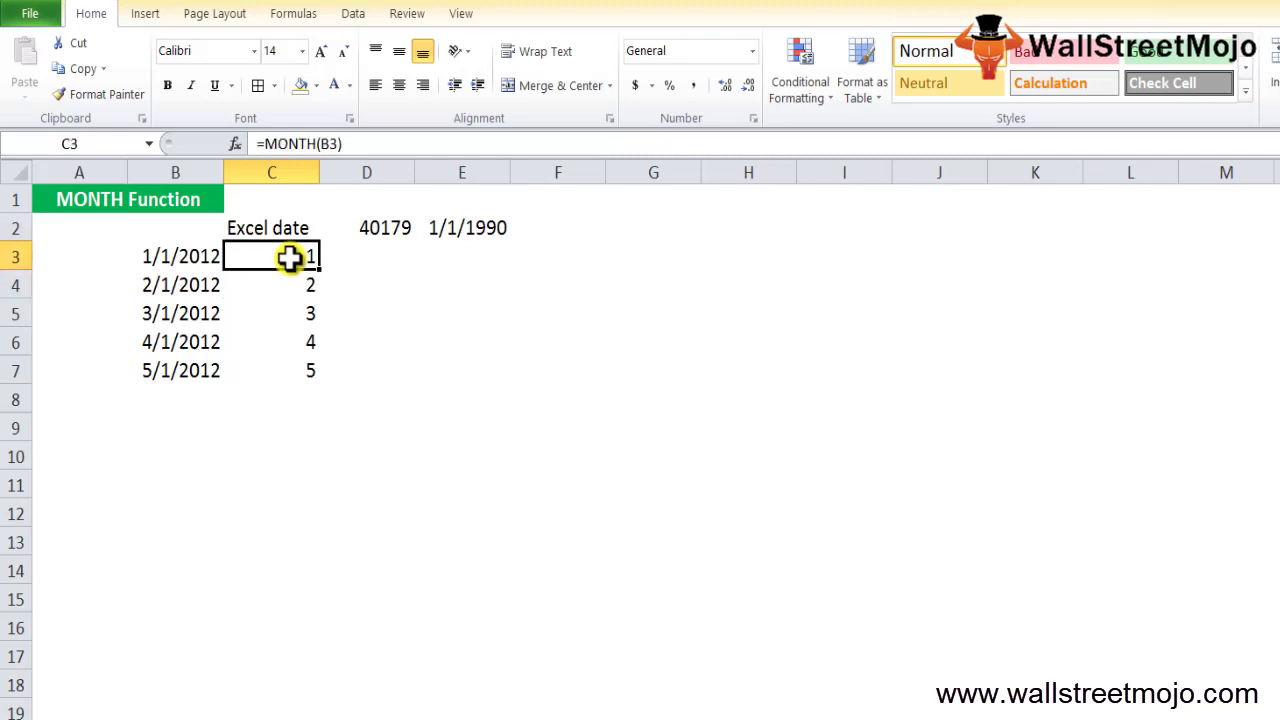
{"action": "key", "text": "Right"}
{"action": "key", "text": "Up"}
{"action": "key", "text": "Right"}
{"action": "key", "text": "Left"}
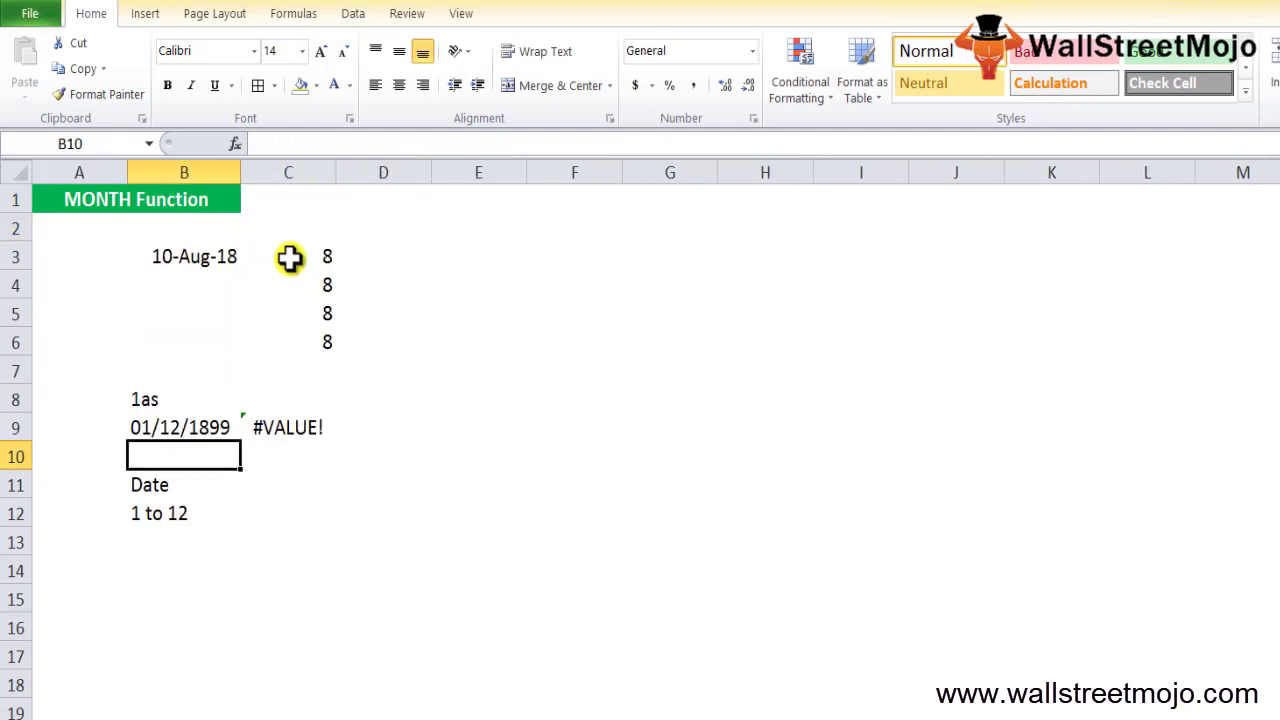
Go back to the sheet with the 10-Aug-18 date and examine the MONTH formulas in cells C4 to C6
{"action": "key", "text": "Up"}
{"action": "key", "text": "Up"}
{"action": "key", "text": "Up"}
{"action": "key", "text": "Up"}
{"action": "key", "text": "Up"}
{"action": "key", "text": "Up"}
{"action": "key", "text": "Up"}
{"action": "key", "text": "Right"}
{"action": "key", "text": "shift+Down"}
{"action": "key", "text": "shift+Down"}
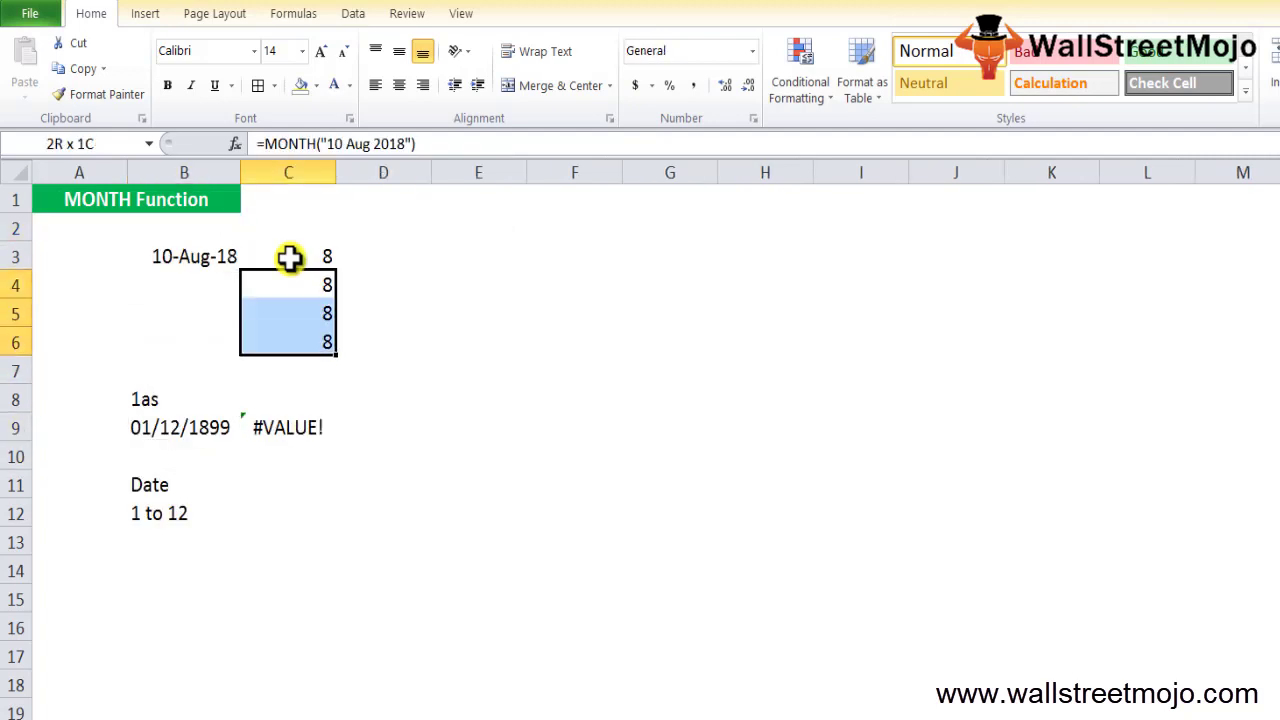
{"action": "key", "text": "shift+Down"}
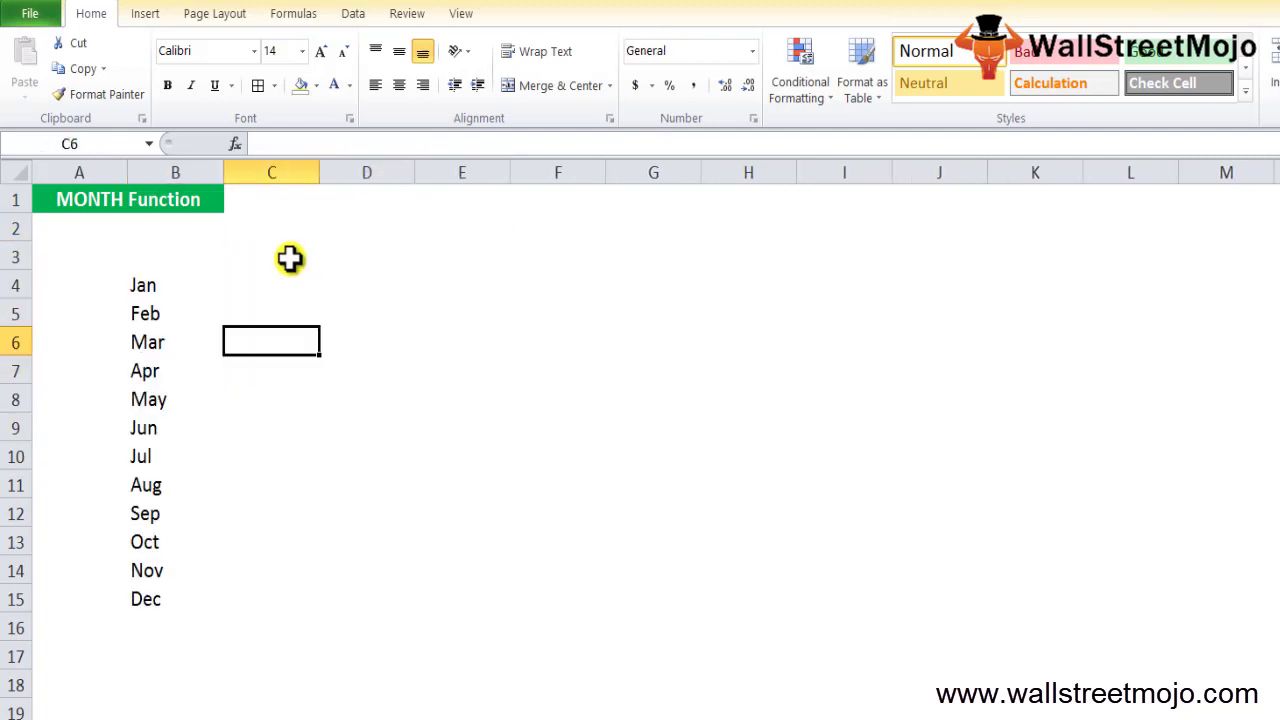
On the MONTH Function Example 2 sheet, examine the month abbreviations Jan to Dec in cells B4 to B15
{"action": "key", "text": "Up"}
{"action": "key", "text": "Down"}
{"action": "key", "text": "Down"}
{"action": "key", "text": "Up"}
{"action": "key", "text": "Up"}
{"action": "key", "text": "Left"}
{"action": "key", "text": "Up"}
{"action": "key", "text": "shift+Down"}
{"action": "key", "text": "shift+Down"}
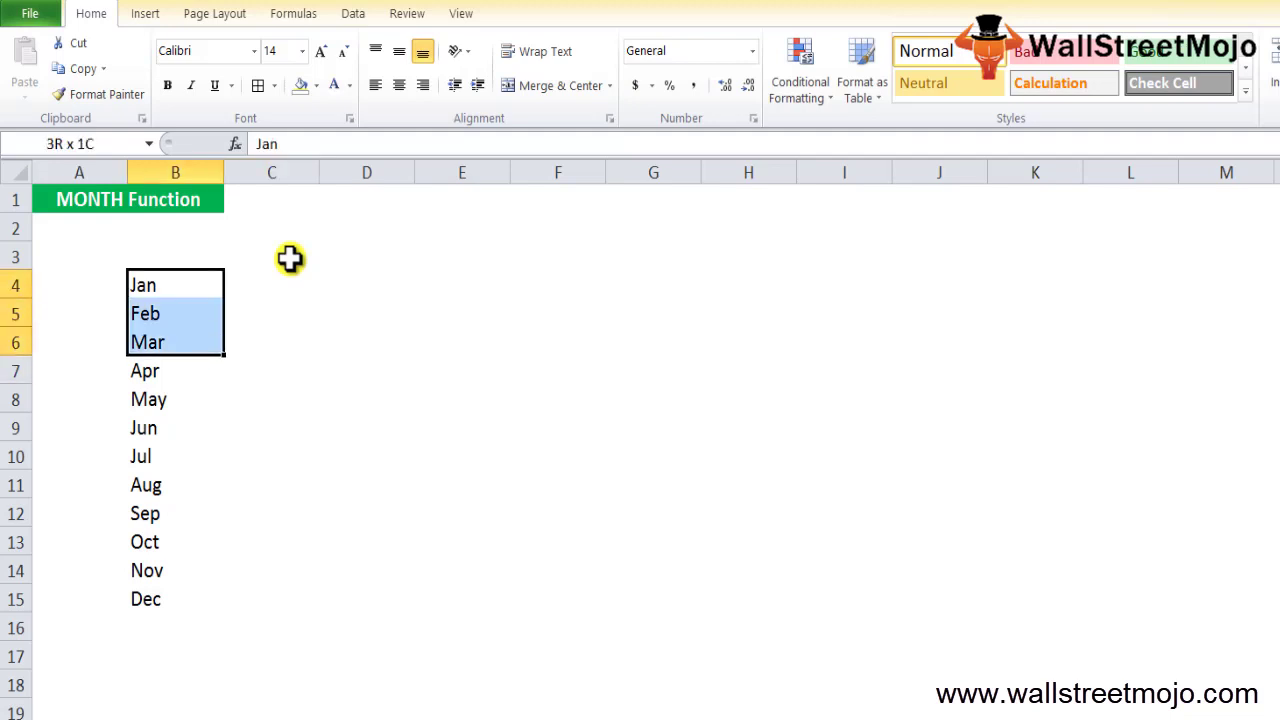
{"action": "key", "text": "shift+Down"}
{"action": "key", "text": "shift+Down"}
{"action": "key", "text": "shift+Down"}
{"action": "key", "text": "shift+Down"}
{"action": "key", "text": "shift+Down"}
{"action": "key", "text": "shift+Down"}
{"action": "key", "text": "shift+Down"}
{"action": "key", "text": "shift+Down"}
{"action": "key", "text": "shift+Down"}
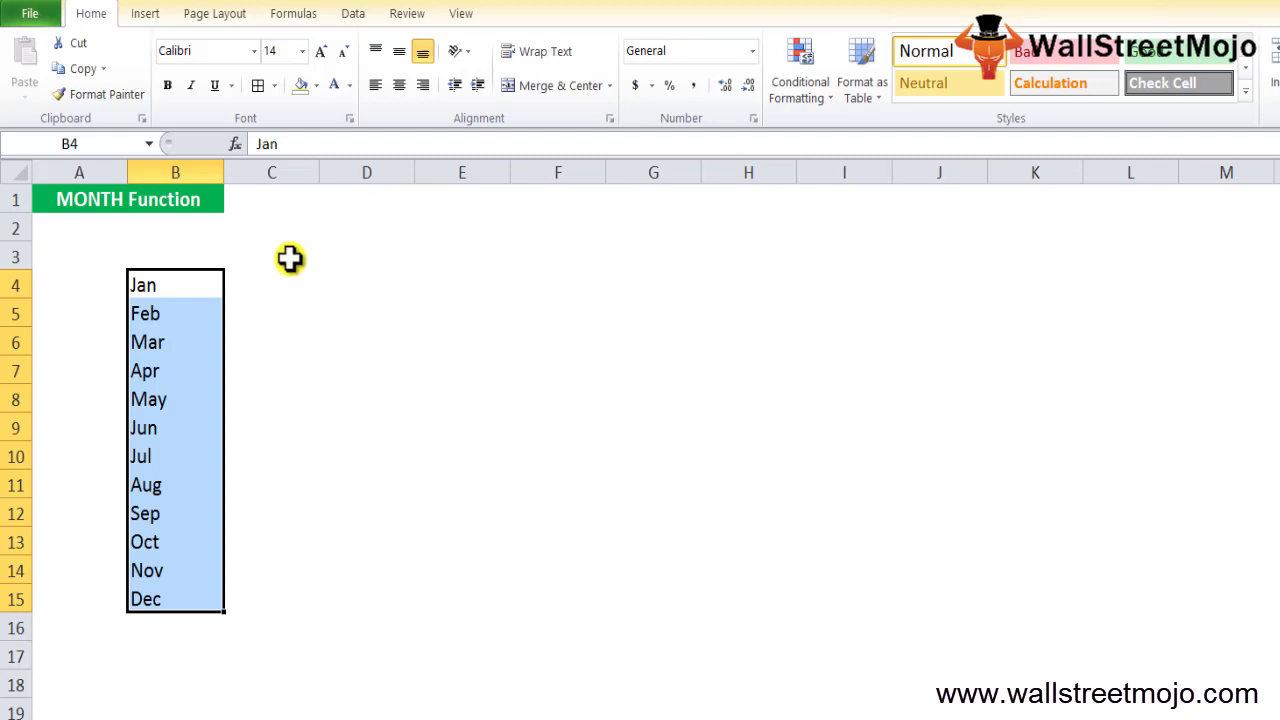
Enter the formula =MONTH(DATEVALUE(B4&"1")) in cell C4 to convert the abbreviation Jan into a month number
{"action": "key", "text": "Down"}
{"action": "key", "text": "Up"}
{"action": "key", "text": "Up"}
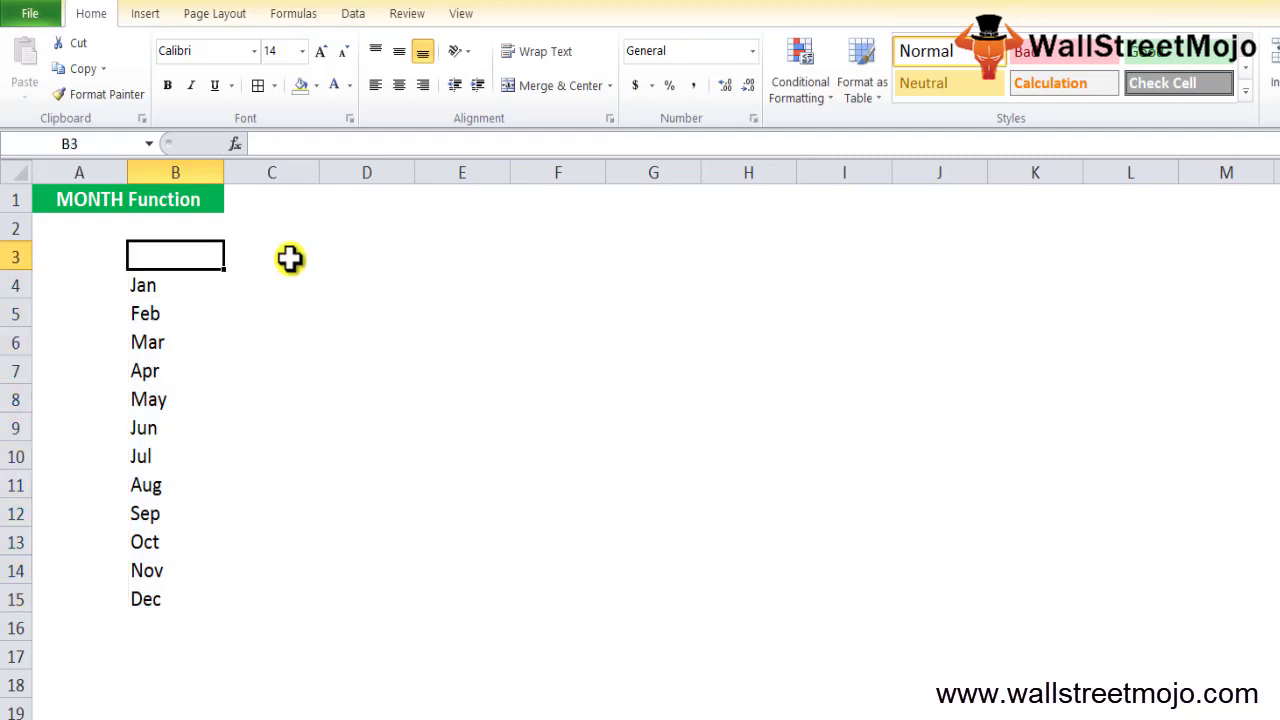
{"action": "key", "text": "Down"}
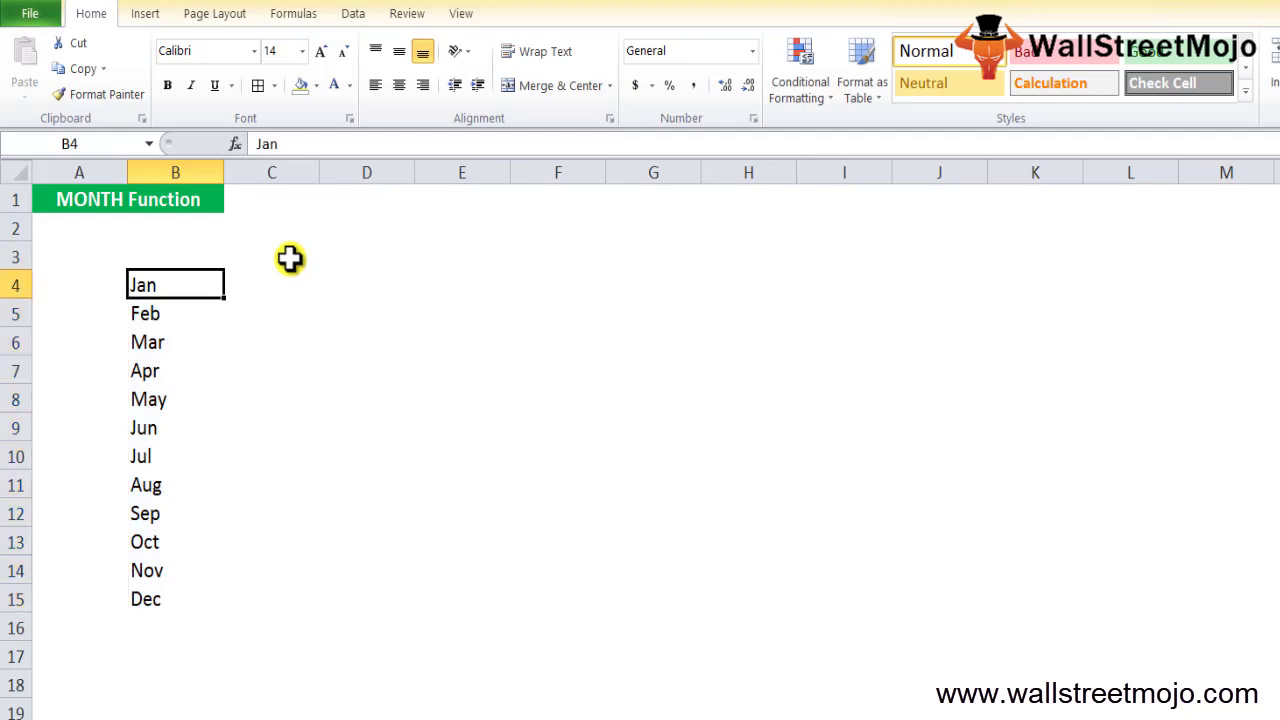
{"action": "key", "text": "Right"}
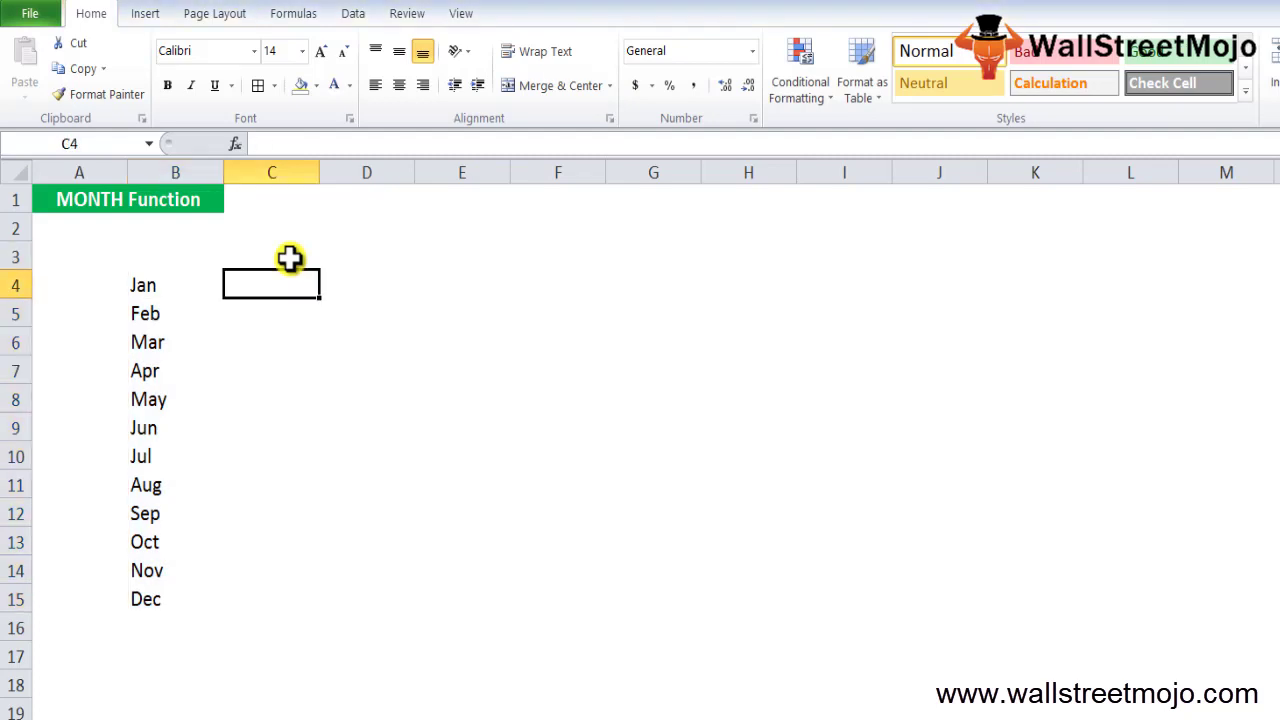
{"action": "type", "text": "=mon"}
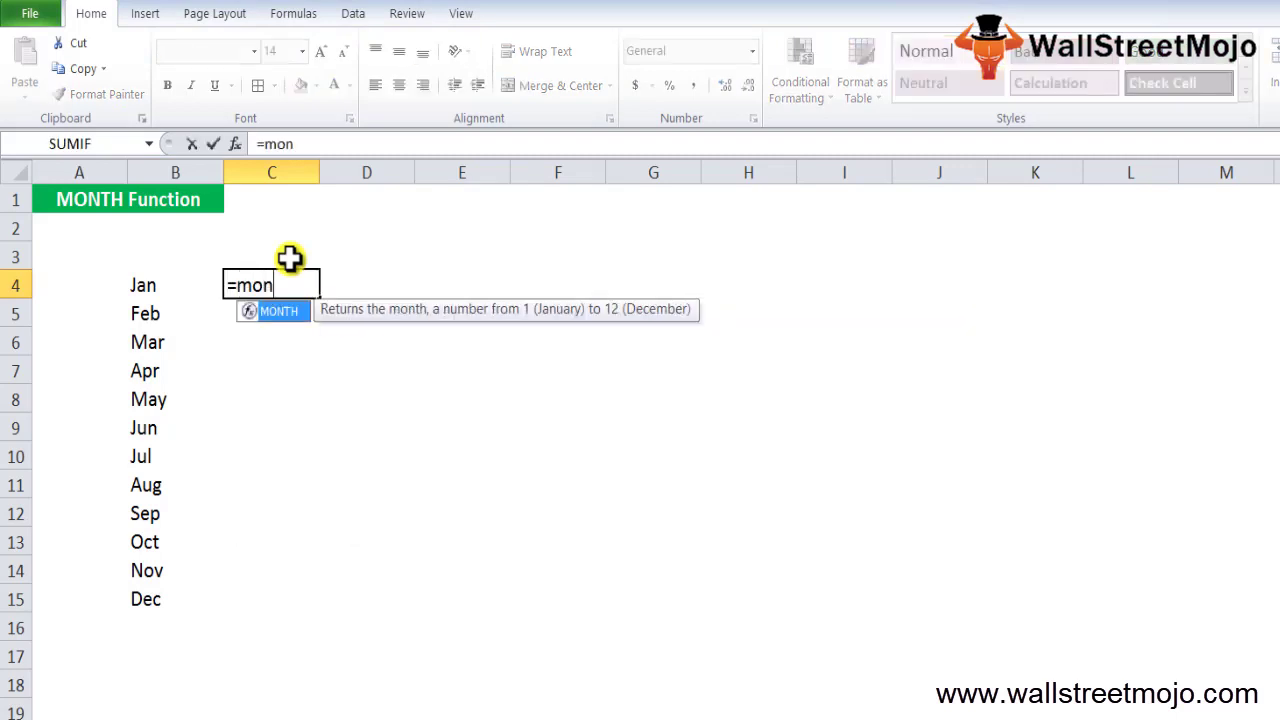
{"action": "key", "text": "Tab"}
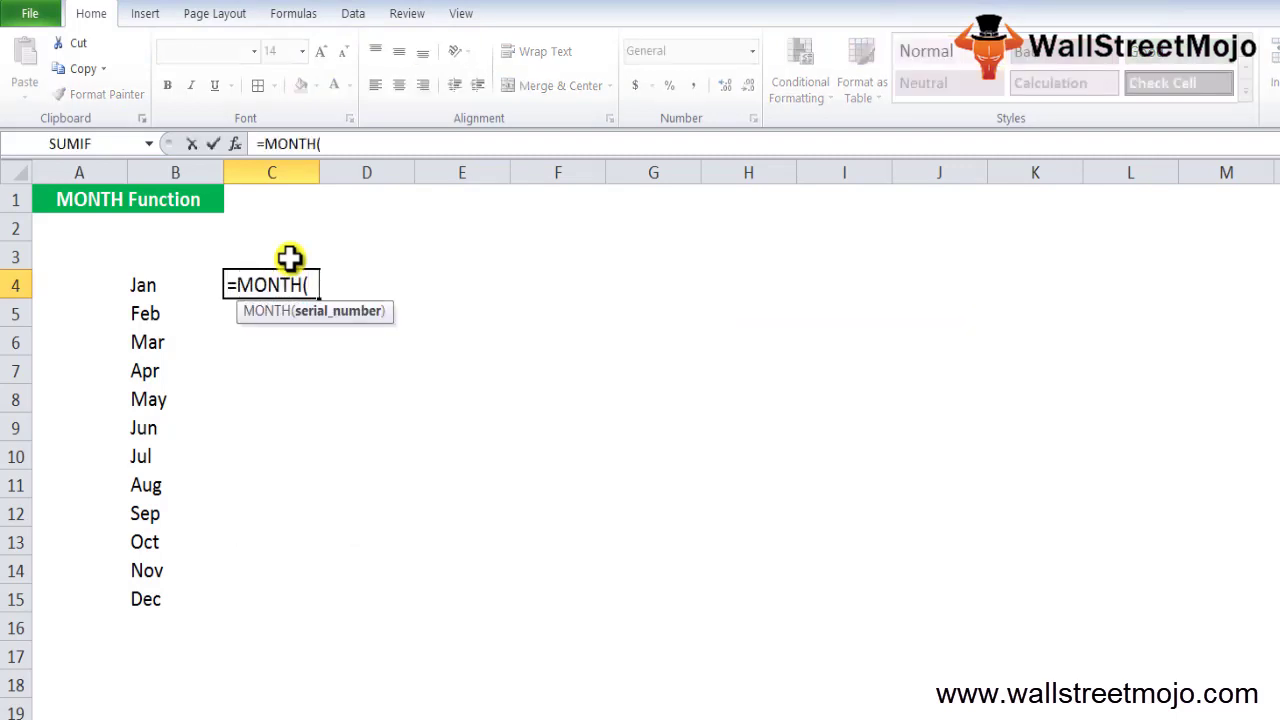
{"action": "type", "text": "da"}
{"action": "key", "text": "Down"}
{"action": "key", "text": "Tab"}
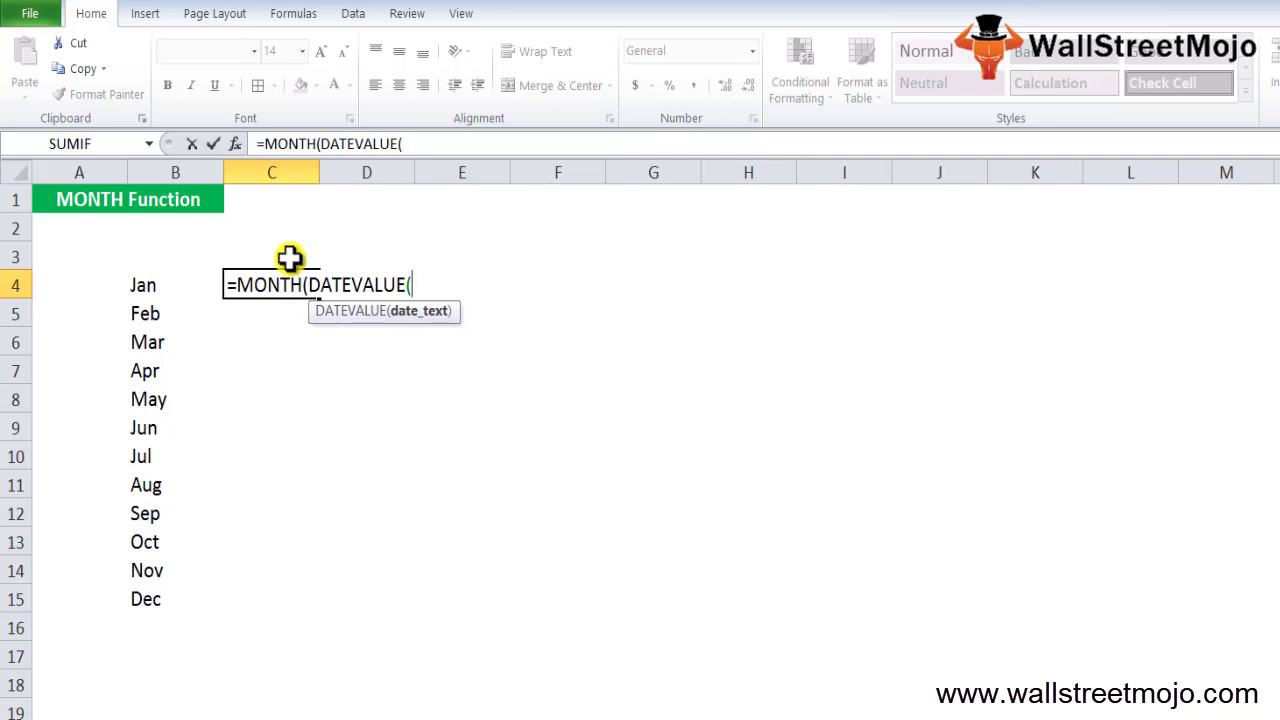
{"action": "key", "text": "Left"}
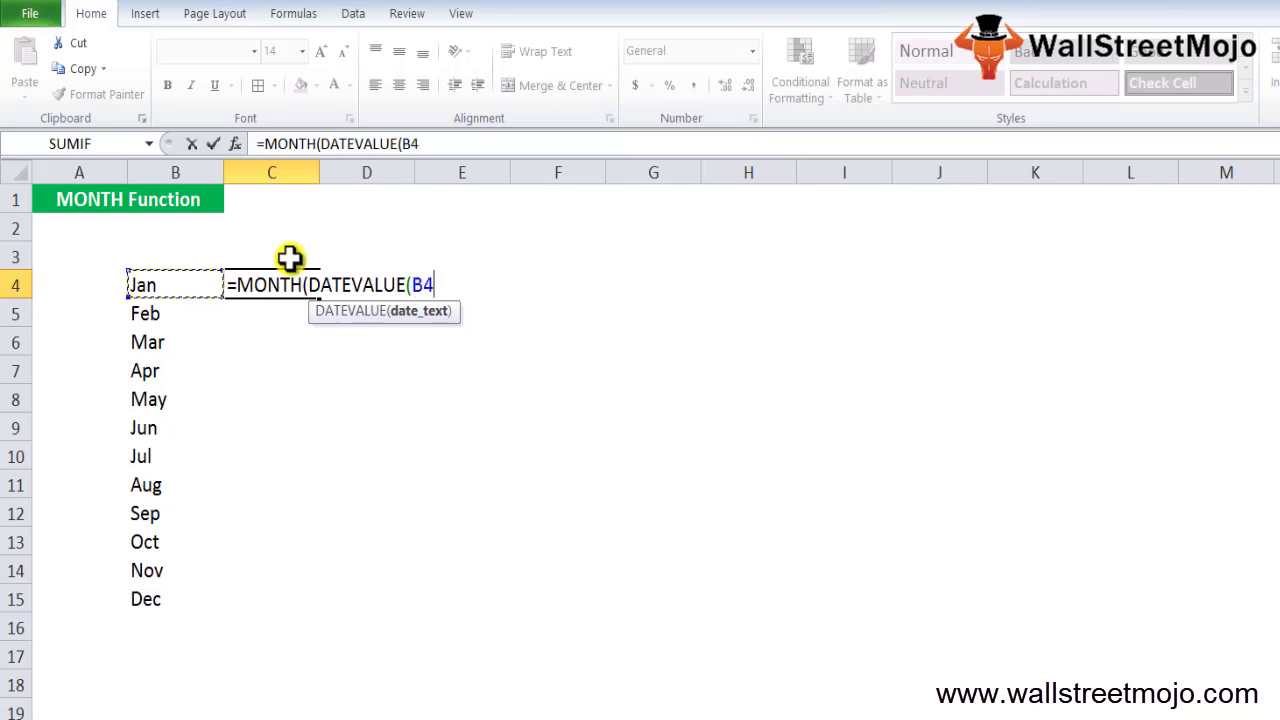
{"action": "type", "text": "&\""}
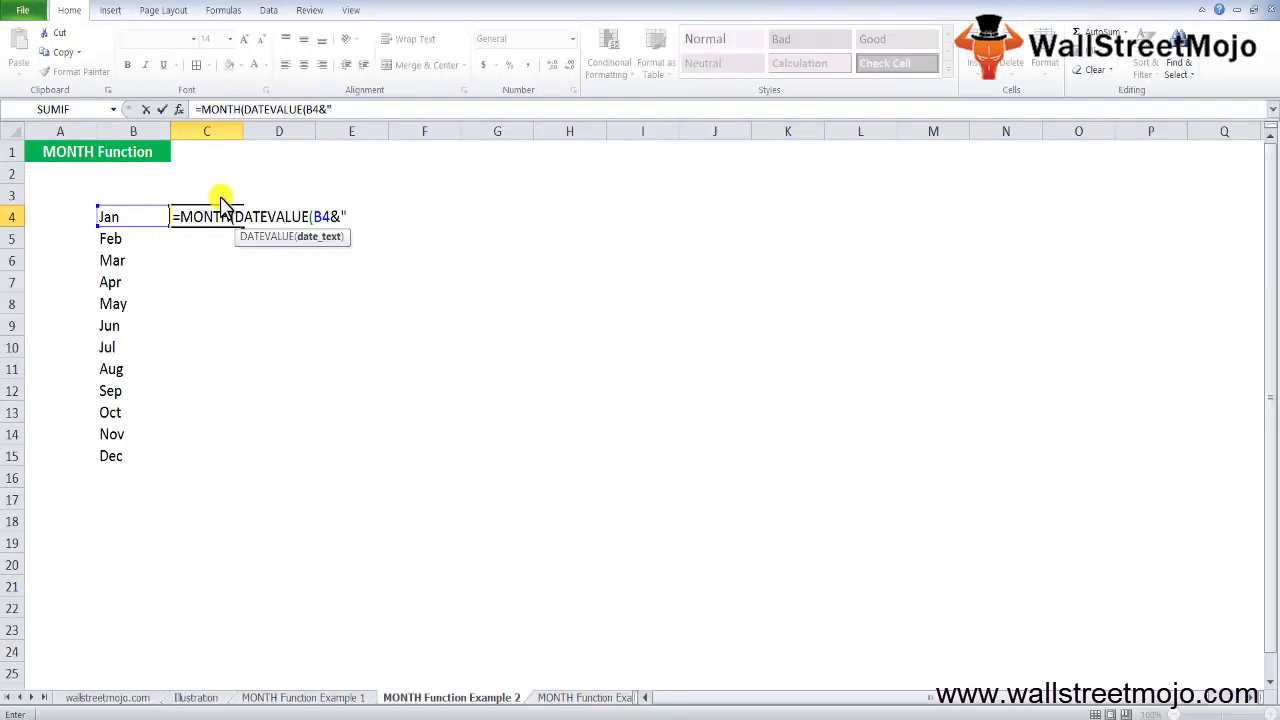
{"action": "type", "text": "1\"))"}
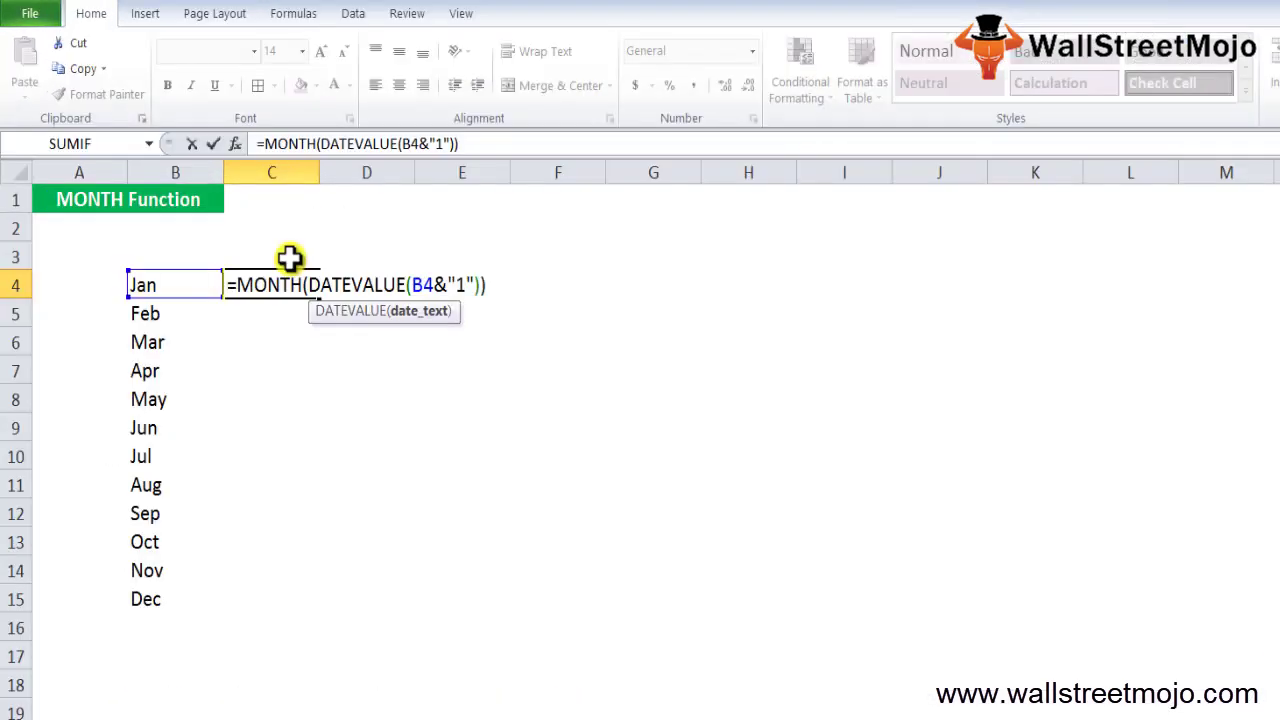
{"action": "key", "text": "ctrl+Return"}
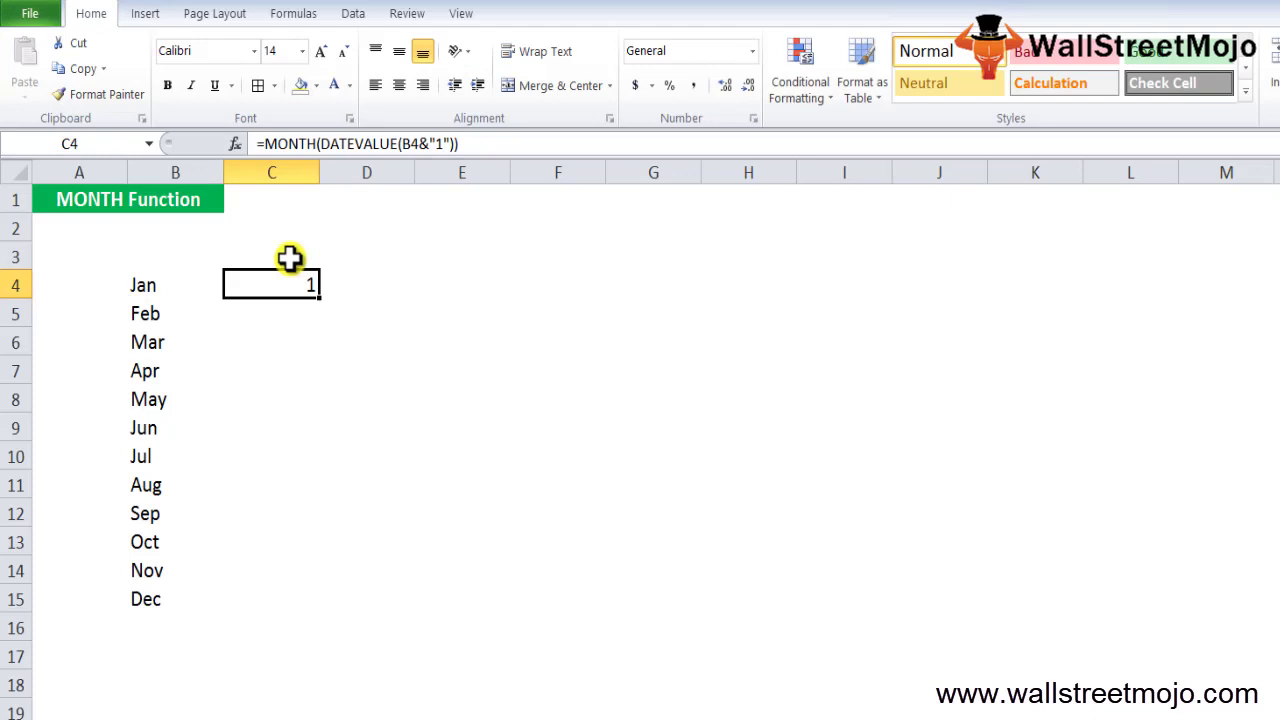
Fill the MONTH and DATEVALUE formula from C4 down through C15 for the remaining month names
{"action": "key", "text": "shift+Down"}
{"action": "key", "text": "shift+Down"}
{"action": "key", "text": "shift+Down"}
{"action": "key", "text": "shift+Down"}
{"action": "key", "text": "shift+Down"}
{"action": "key", "text": "shift+Down"}
{"action": "key", "text": "shift+Down"}
{"action": "key", "text": "shift+Down"}
{"action": "key", "text": "shift+Down"}
{"action": "key", "text": "shift+Down"}
{"action": "key", "text": "shift+Down"}
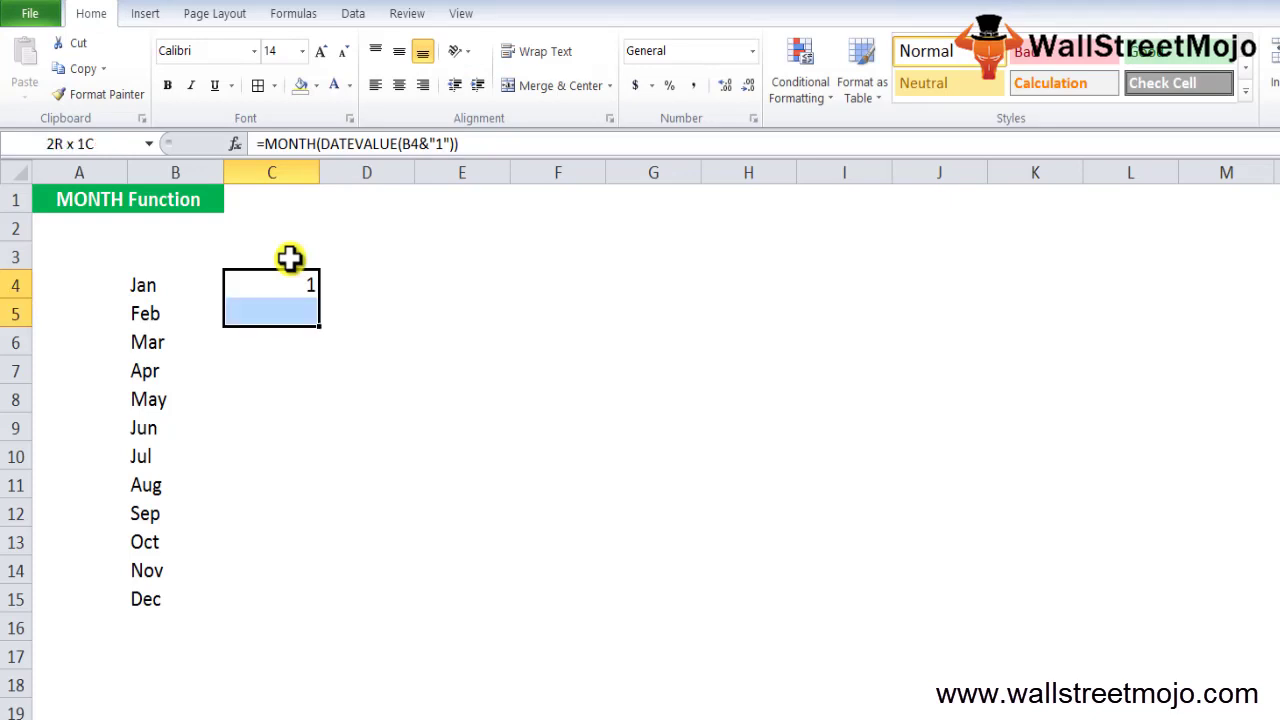
{"action": "key", "text": "ctrl+d"}
{"action": "key", "text": "Down"}
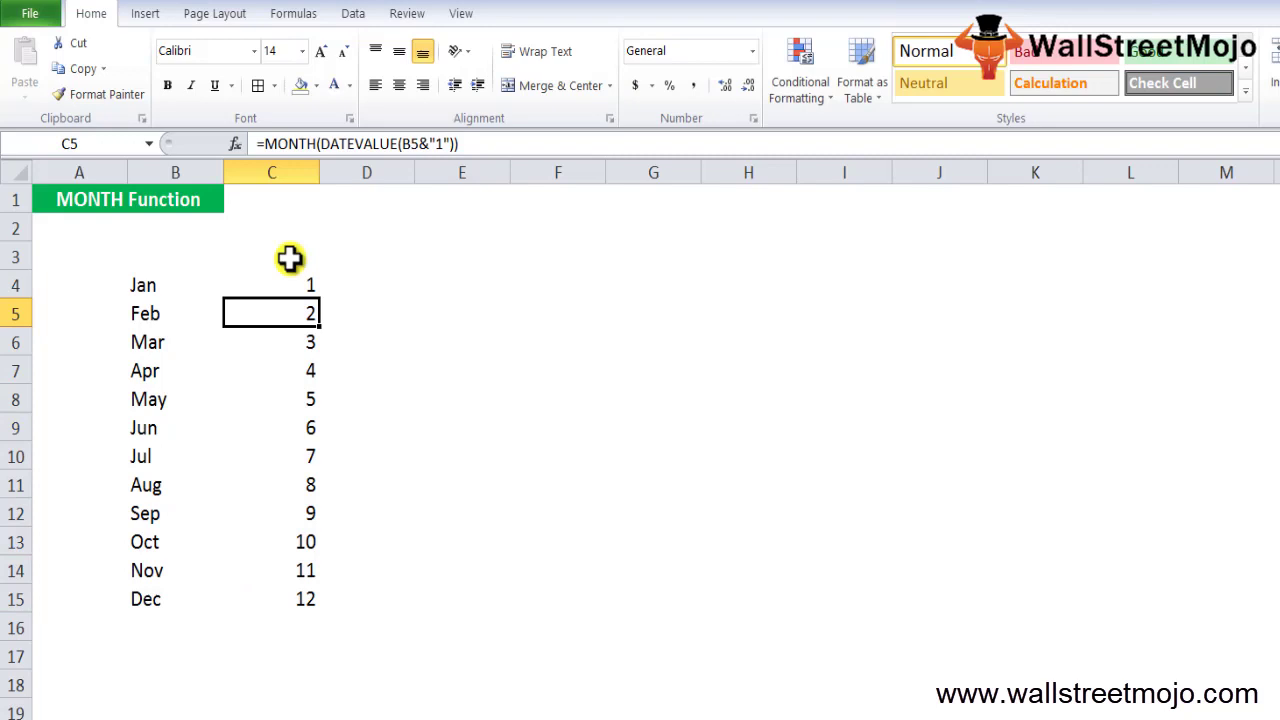
Compare the month names in column B with the formulas beside them in column C, from Jan onward
{"action": "key", "text": "Left"}
{"action": "key", "text": "Up"}
{"action": "key", "text": "Down"}
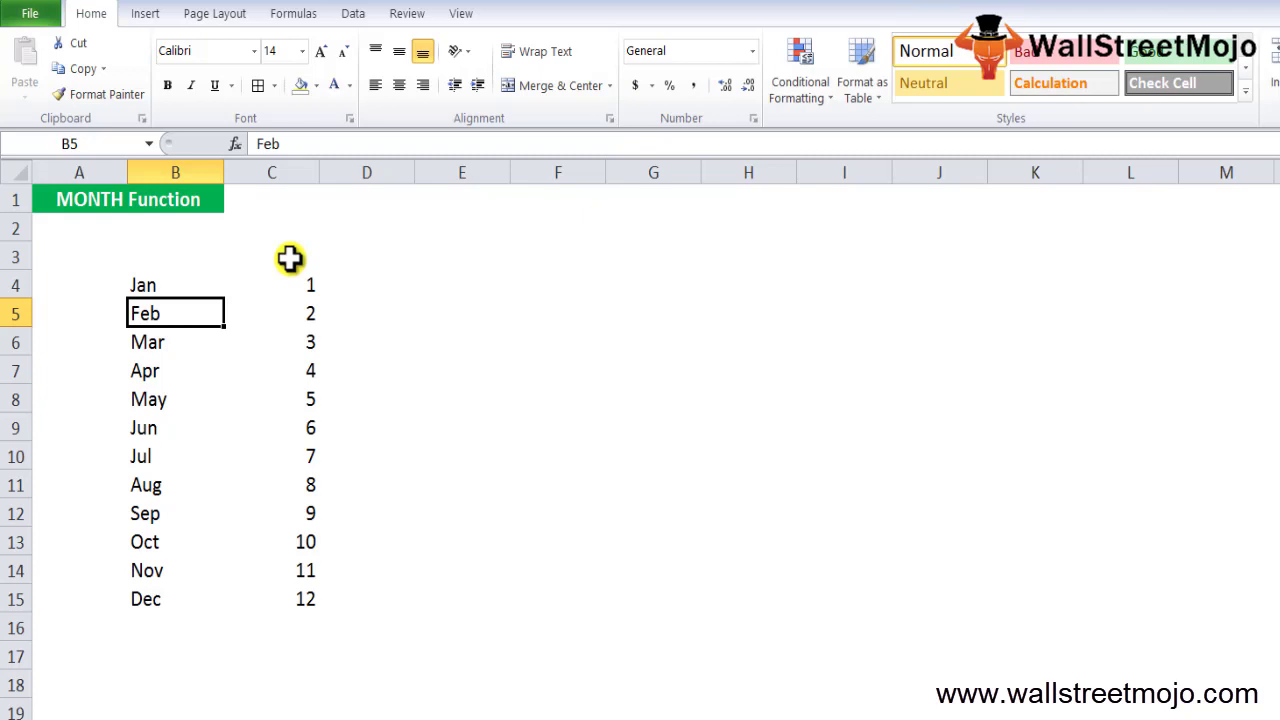
{"action": "key", "text": "Up"}
{"action": "key", "text": "Right"}
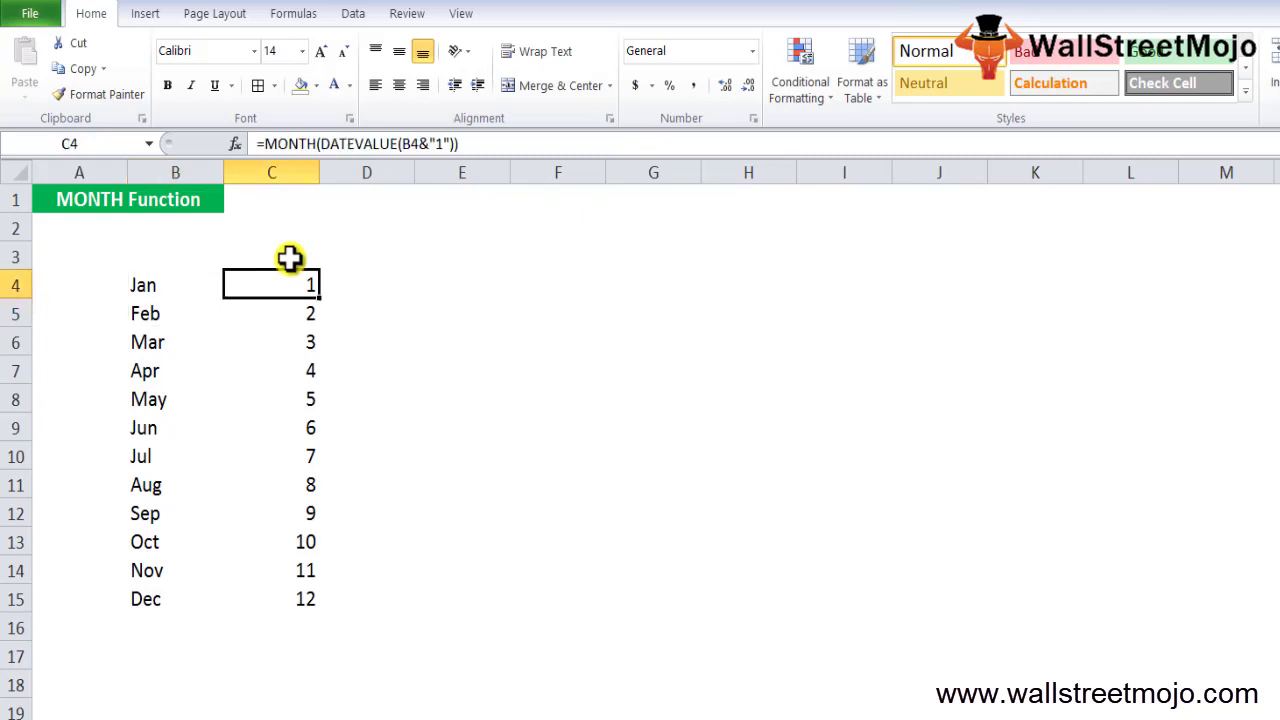
{"action": "key", "text": "Down"}
{"action": "key", "text": "Down"}
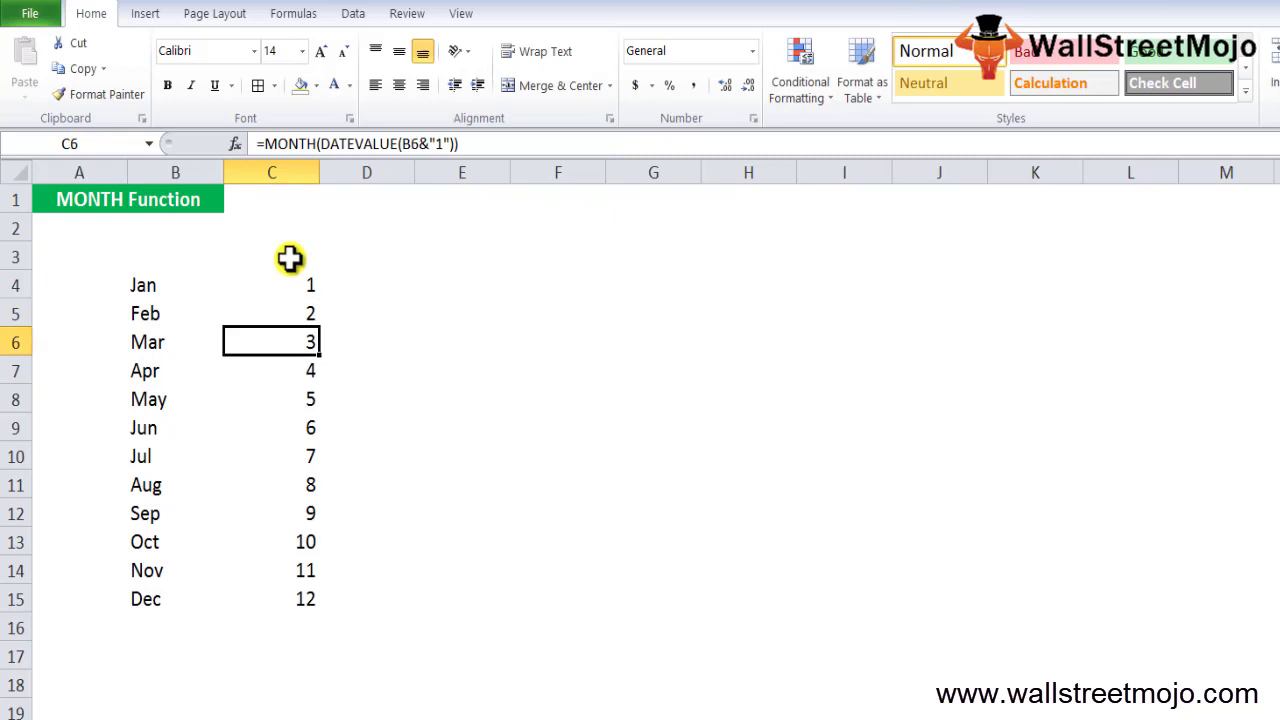
{"action": "key", "text": "Down"}
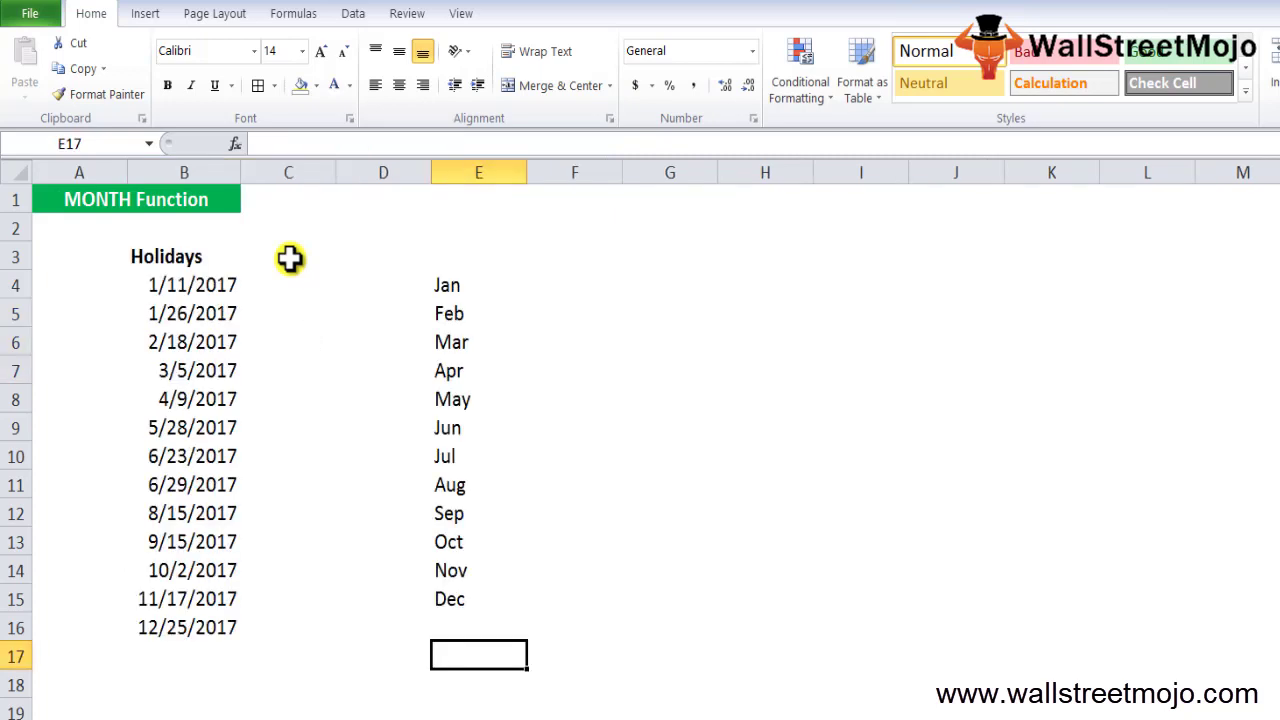
Switch to the sheet with the 2017 holidays and examine the date list in cells B4 to B16
{"action": "key", "text": "Up"}
{"action": "key", "text": "Up"}
{"action": "key", "text": "Up"}
{"action": "key", "text": "Up"}
{"action": "key", "text": "Up"}
{"action": "key", "text": "Up"}
{"action": "key", "text": "Up"}
{"action": "key", "text": "Up"}
{"action": "key", "text": "Up"}
{"action": "key", "text": "Up"}
{"action": "key", "text": "Up"}
{"action": "key", "text": "Up"}
{"action": "key", "text": "Up"}
{"action": "key", "text": "Up"}
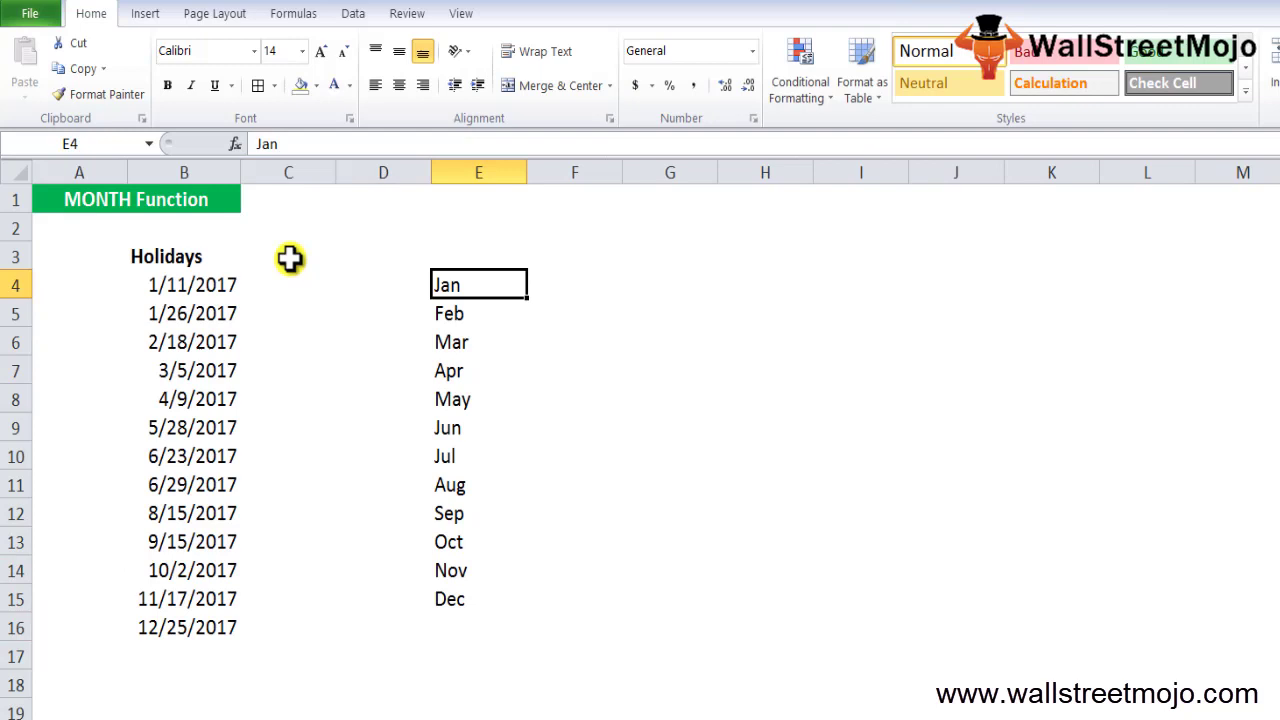
{"action": "key", "text": "Left"}
{"action": "key", "text": "Left"}
{"action": "key", "text": "Down"}
{"action": "key", "text": "Left"}
{"action": "key", "text": "ctrl+shift+Down"}
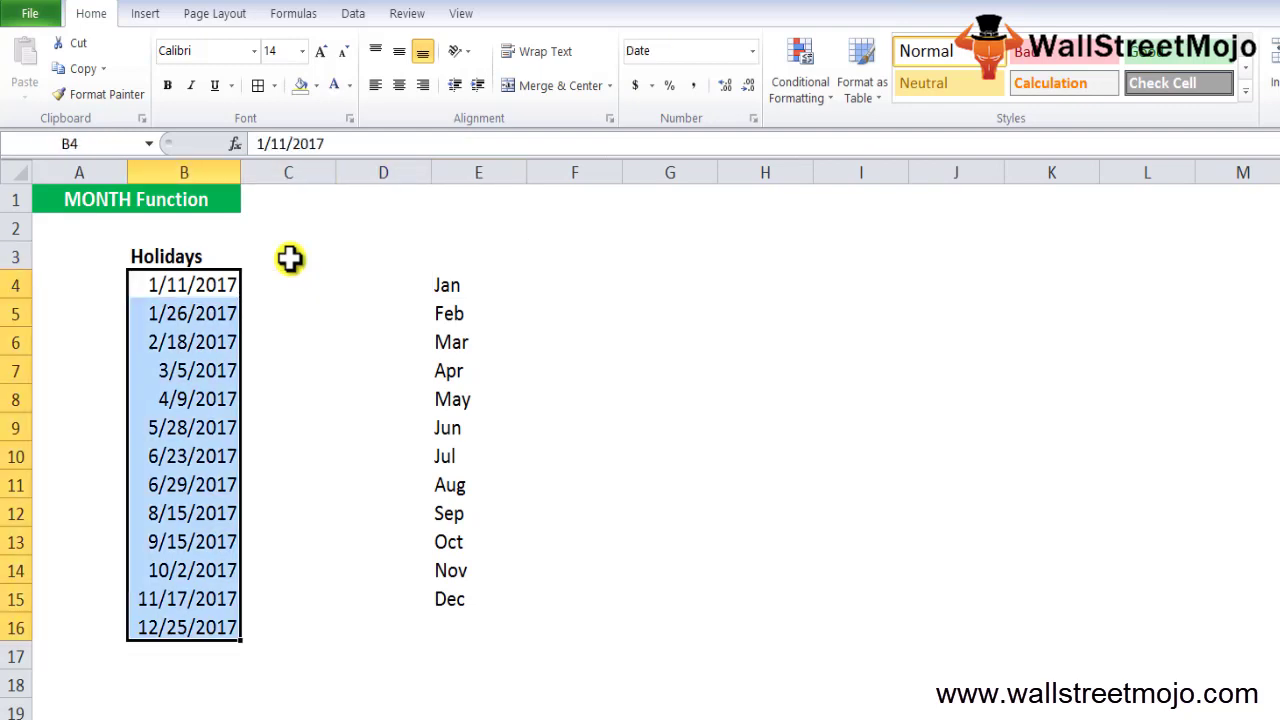
Examine the month name list in column E alongside the first holiday date in cell B4
{"action": "key", "text": "Right"}
{"action": "key", "text": "Right"}
{"action": "key", "text": "Right"}
{"action": "key", "text": "ctrl+shift+Down"}
{"action": "key", "text": "Left"}
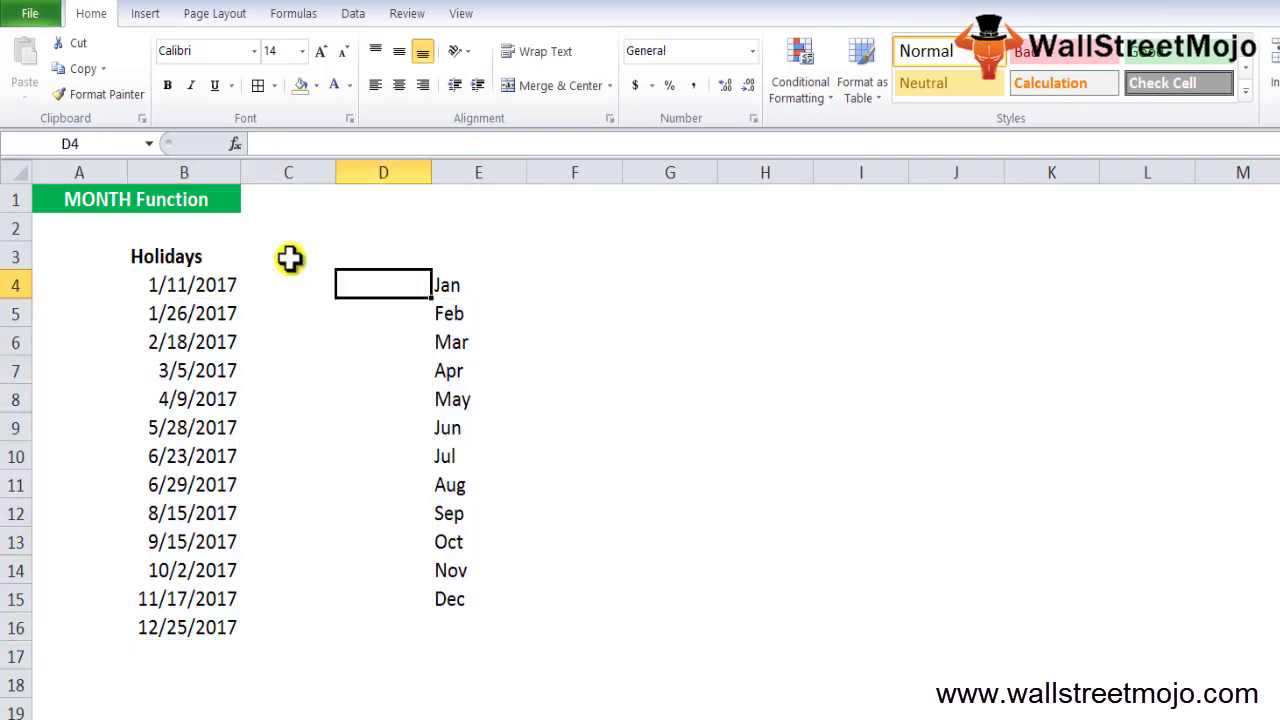
{"action": "key", "text": "Left"}
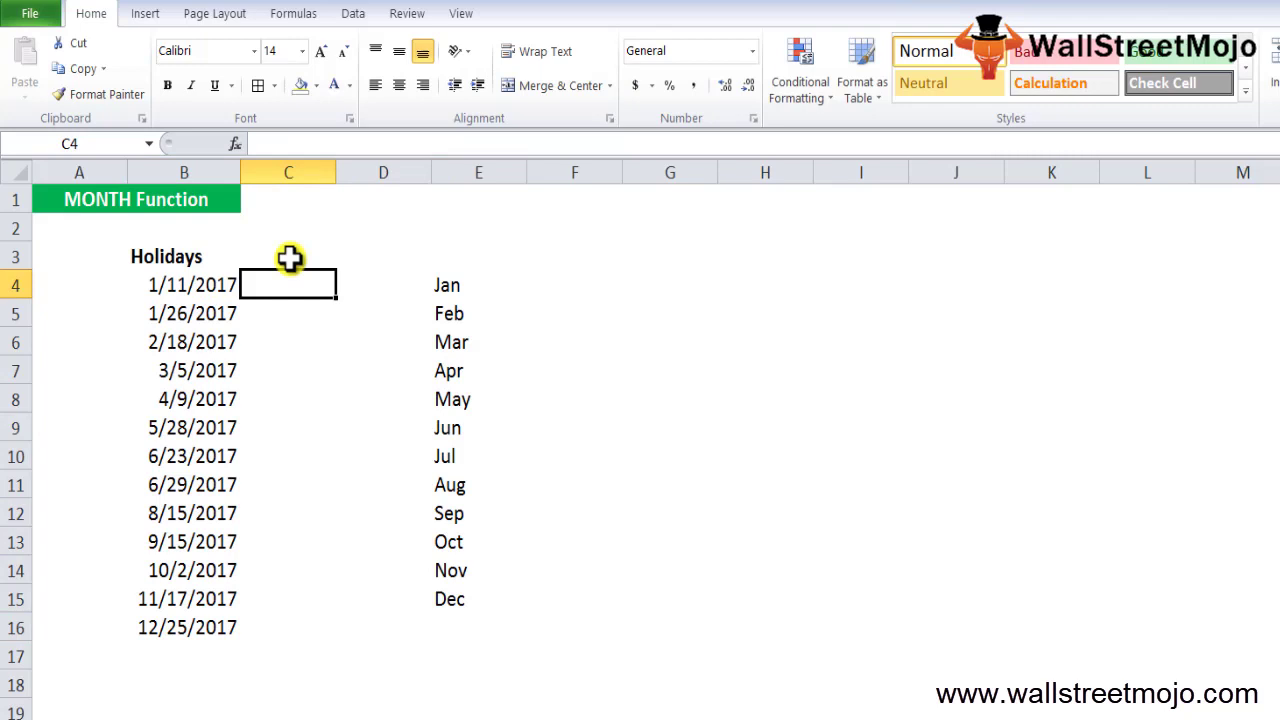
{"action": "key", "text": "Left"}
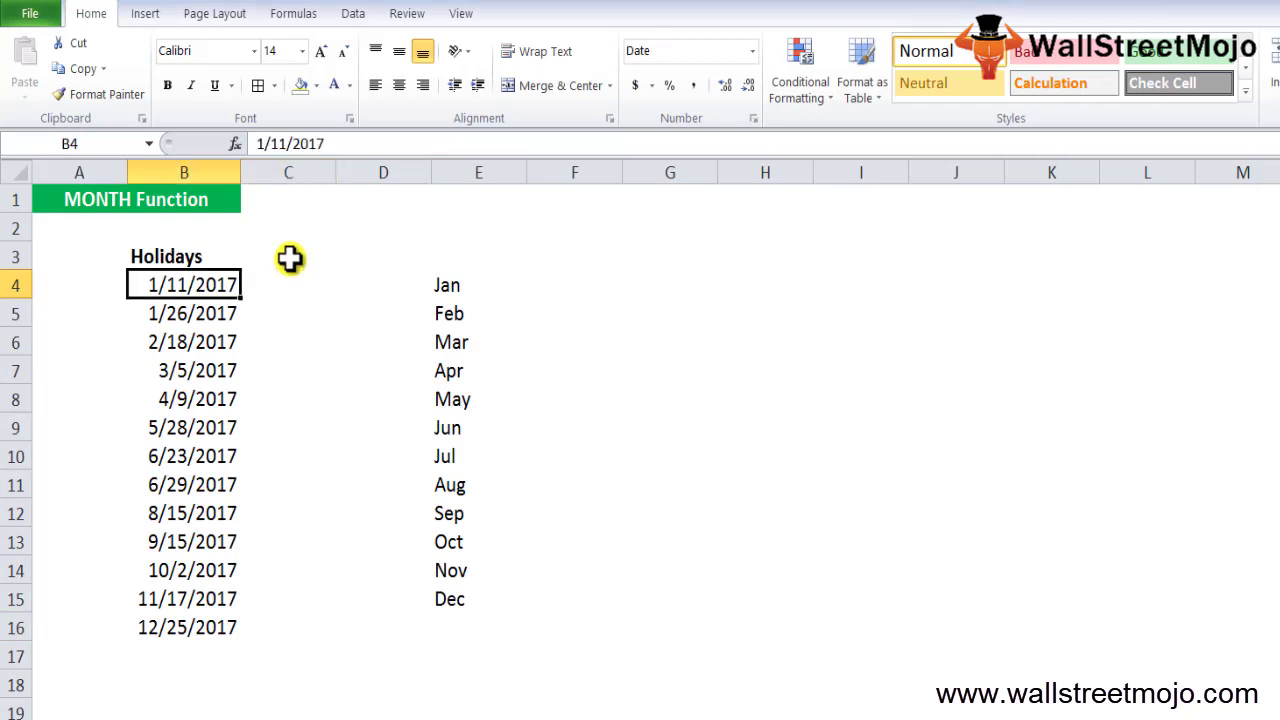
{"action": "key", "text": "Right"}
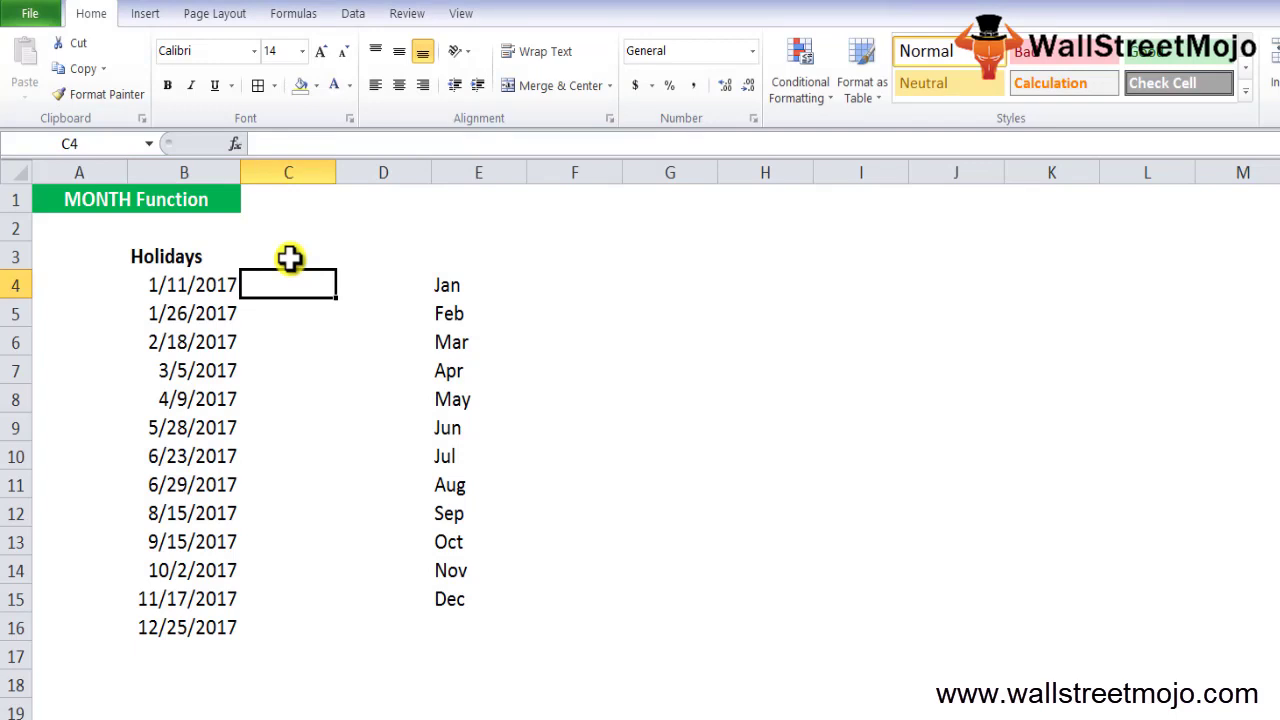
{"action": "key", "text": "Left"}
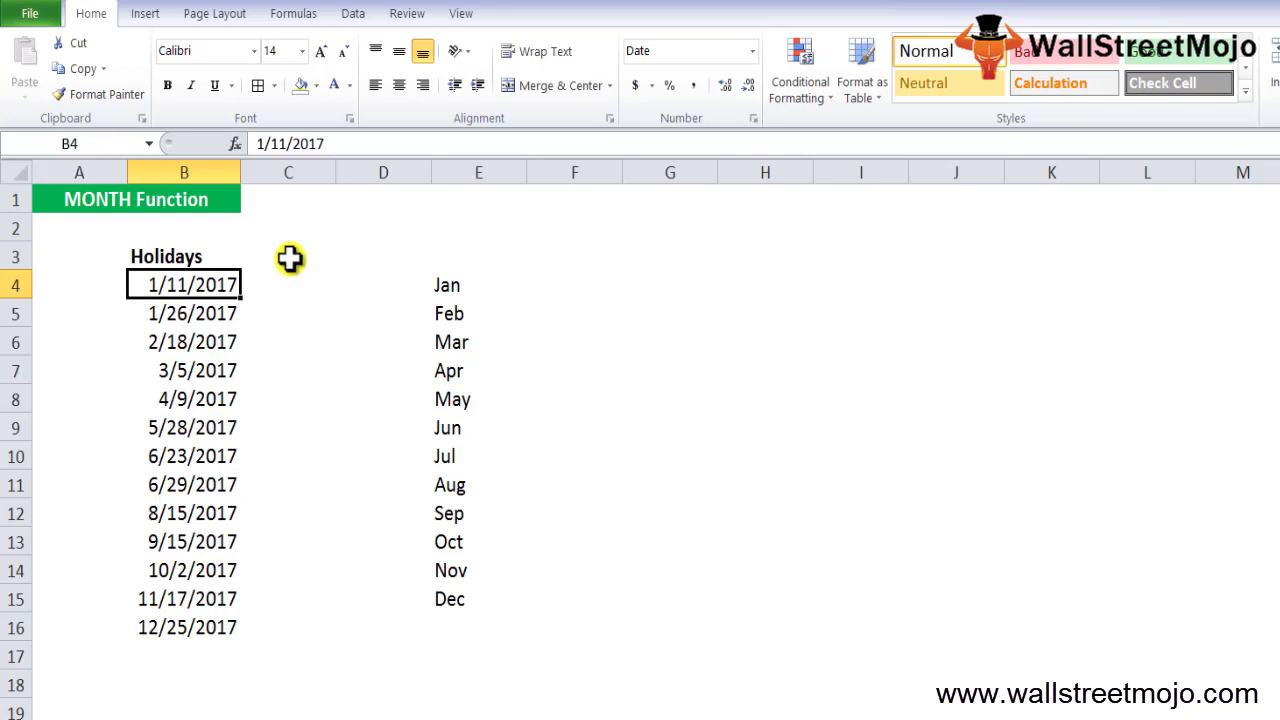
Begin a SUMPRODUCT formula in F4, beside the Jan label, with a minus sign and an opening parenthesis
{"action": "key", "text": "Right"}
{"action": "key", "text": "Right"}
{"action": "key", "text": "Right"}
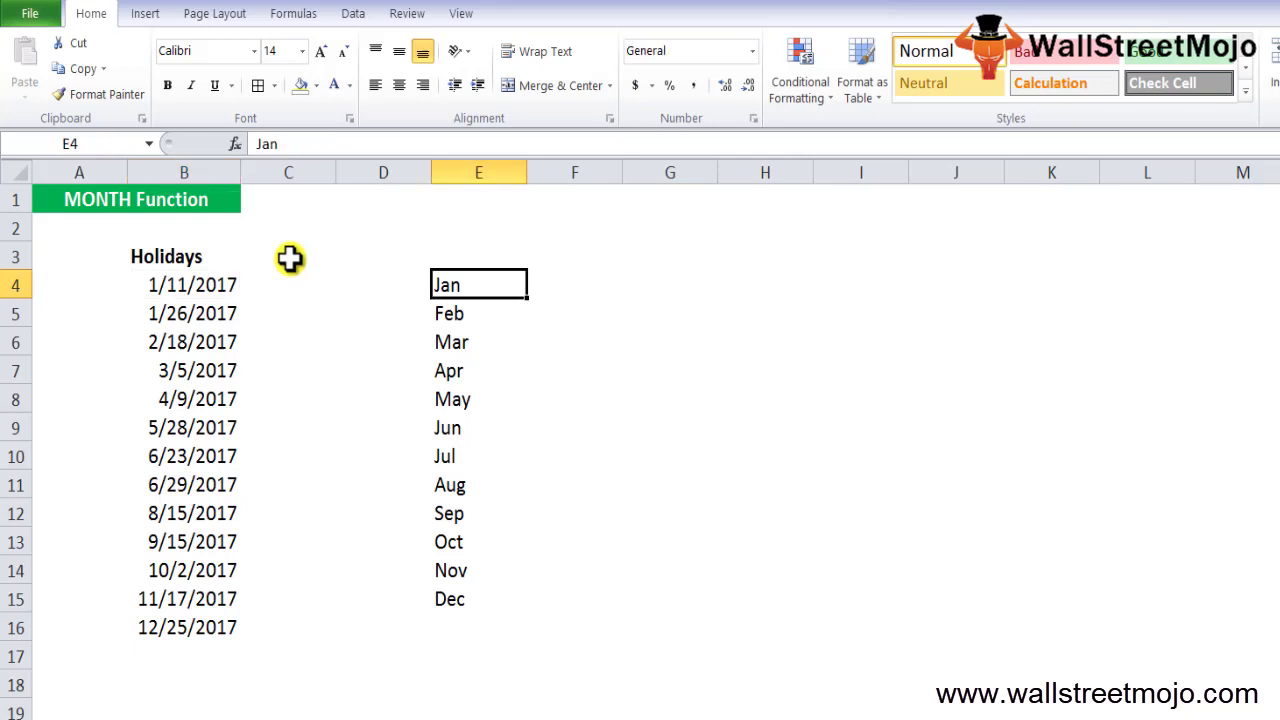
{"action": "key", "text": "Right"}
{"action": "type", "text": "=sumpr"}
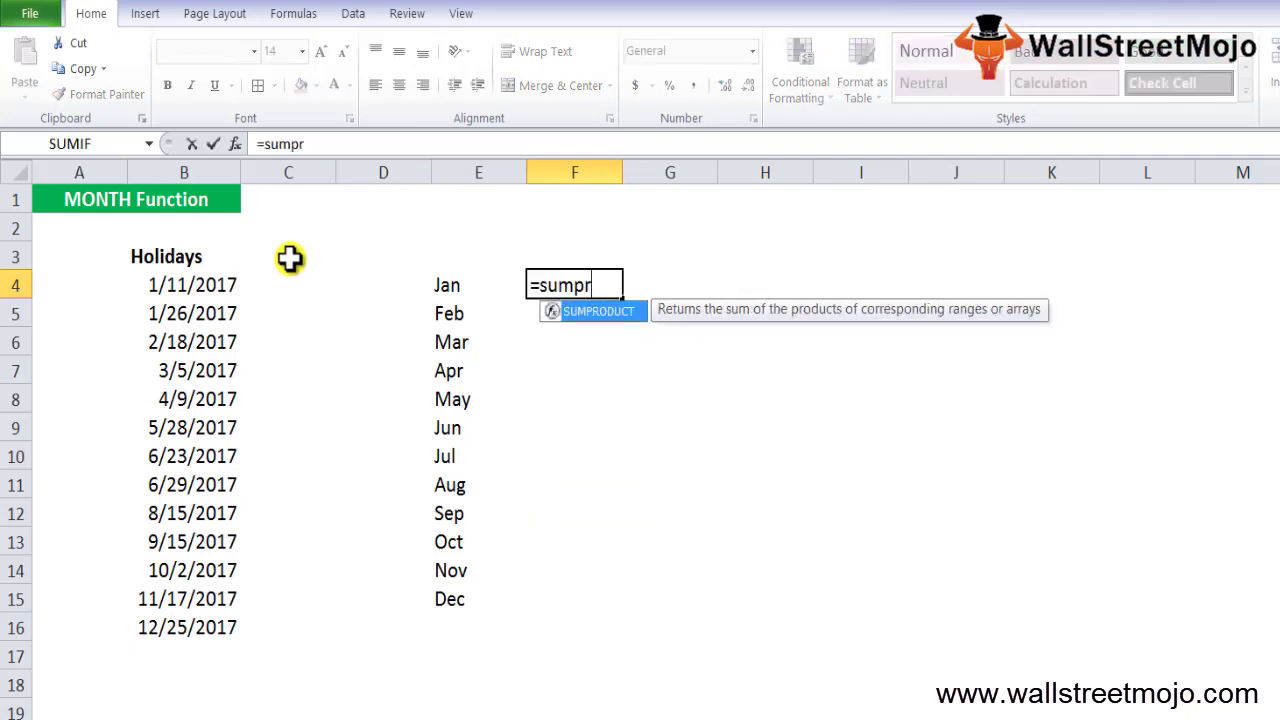
{"action": "key", "text": "Tab"}
{"action": "type", "text": "-"}
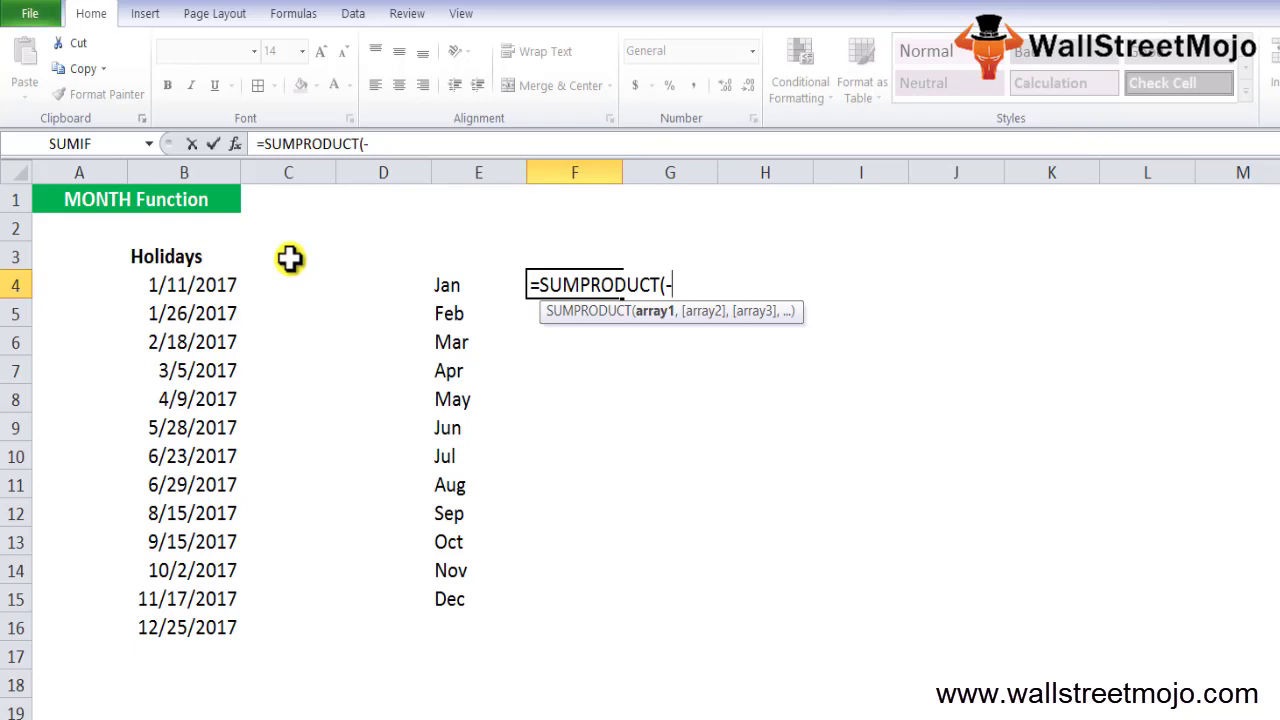
{"action": "type", "text": "("}
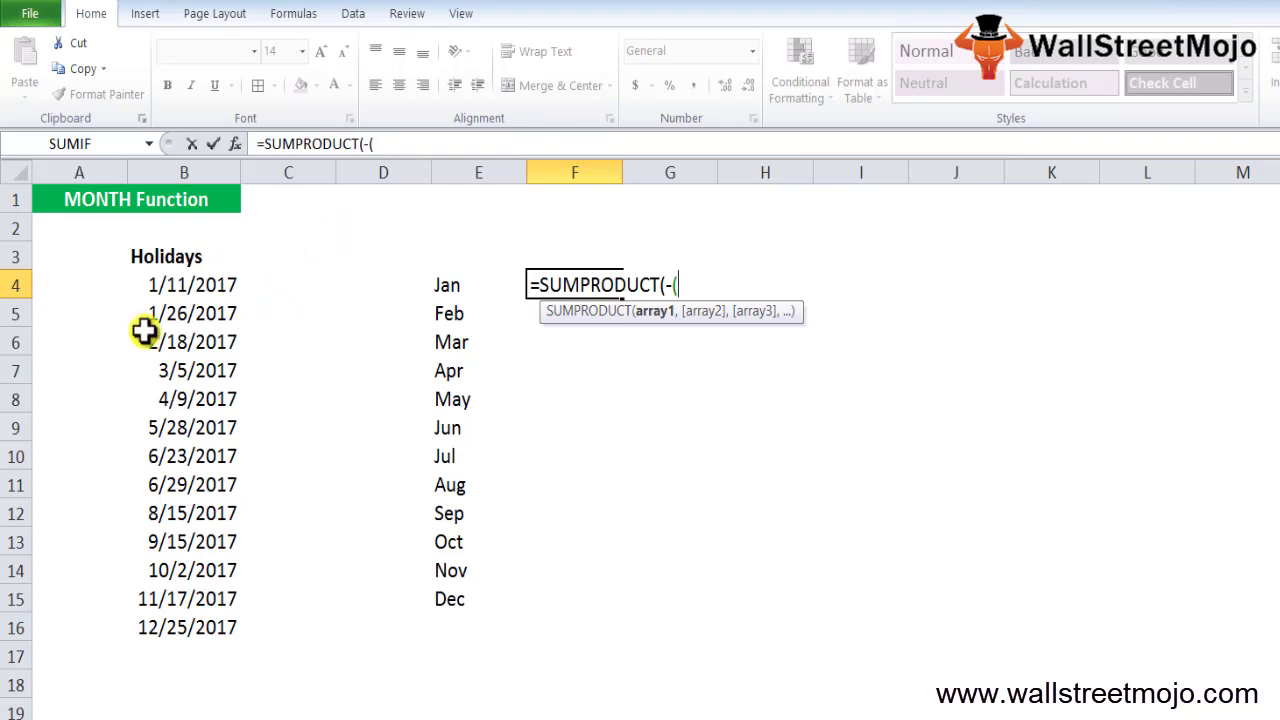
Add the holiday dates B4:B16 to the SUMPRODUCT formula as the absolute range $B$4:$B$16
{"action": "left_click", "coordinate": [179, 298]}
{"action": "key", "text": "ctrl+shift+Down"}
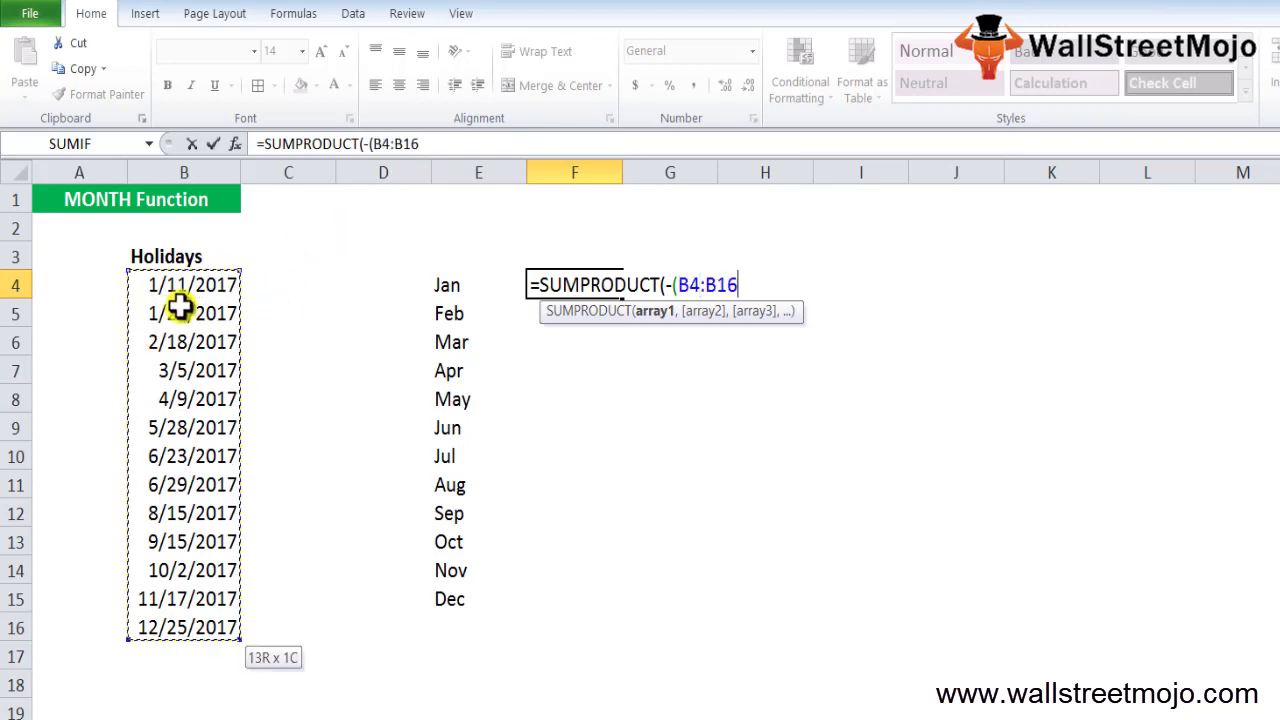
{"action": "left_click", "coordinate": [392, 144]}
{"action": "key", "text": "F4"}
{"action": "key", "text": "End"}
{"action": "key", "text": "F4"}
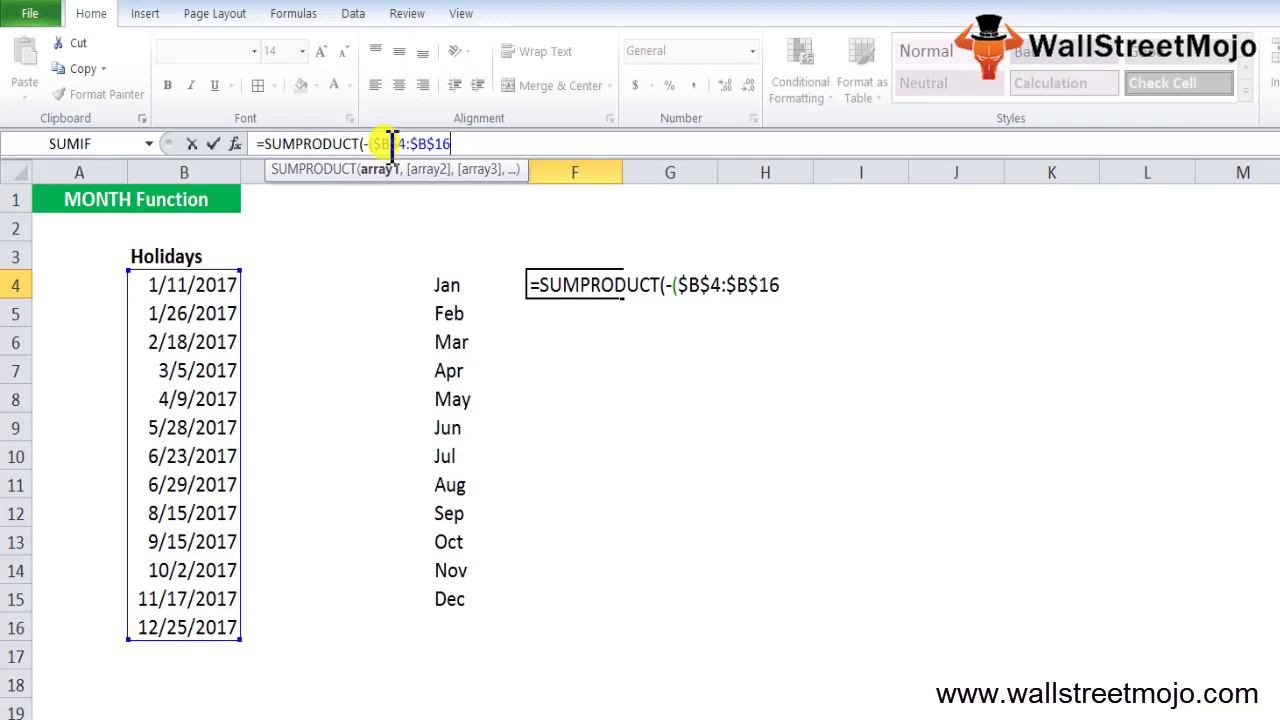
Complete the F4 formula by comparing the holiday range with MONTH(DATEVALUE(E4&"1"))
{"action": "type", "text": ")=mon"}
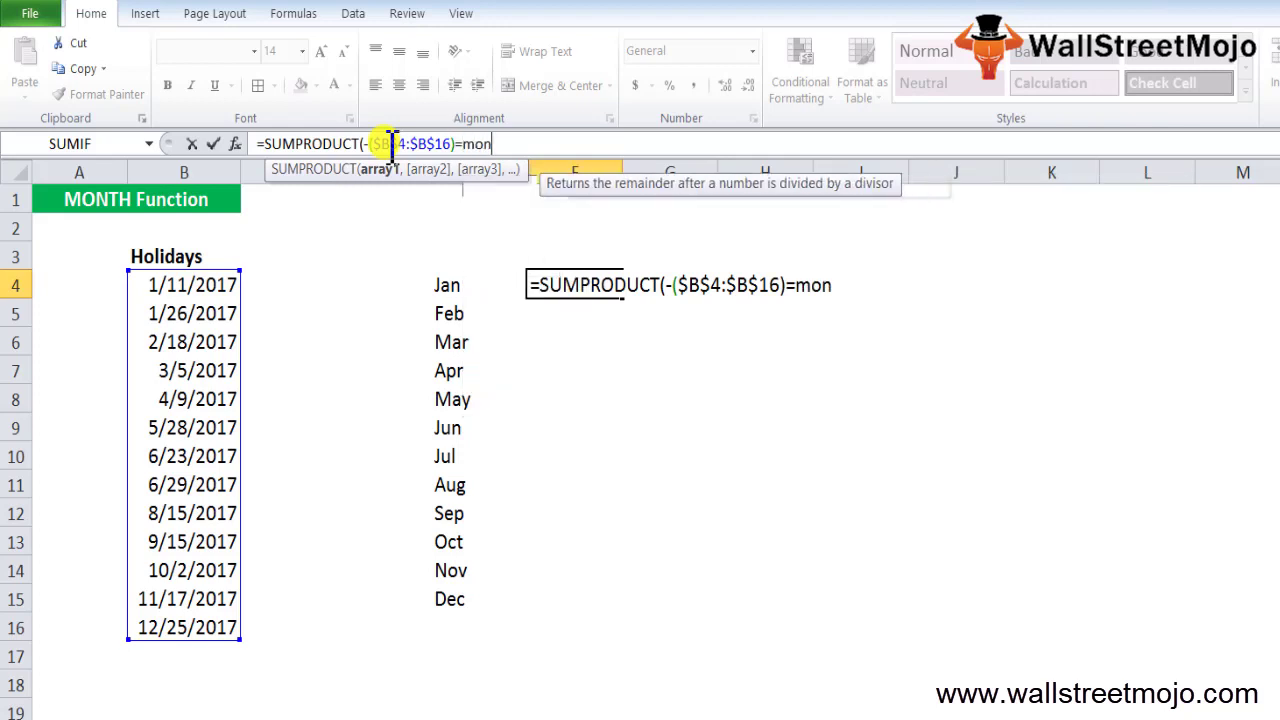
{"action": "key", "text": "Tab"}
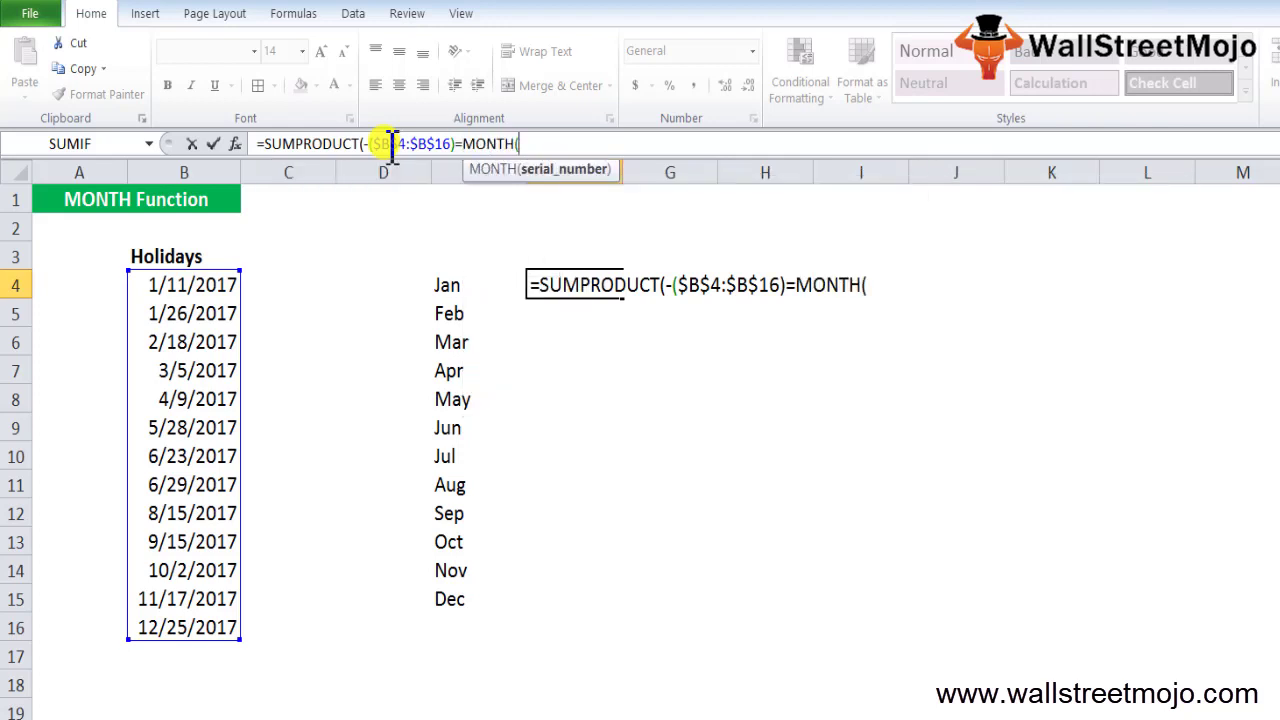
{"action": "type", "text": "date"}
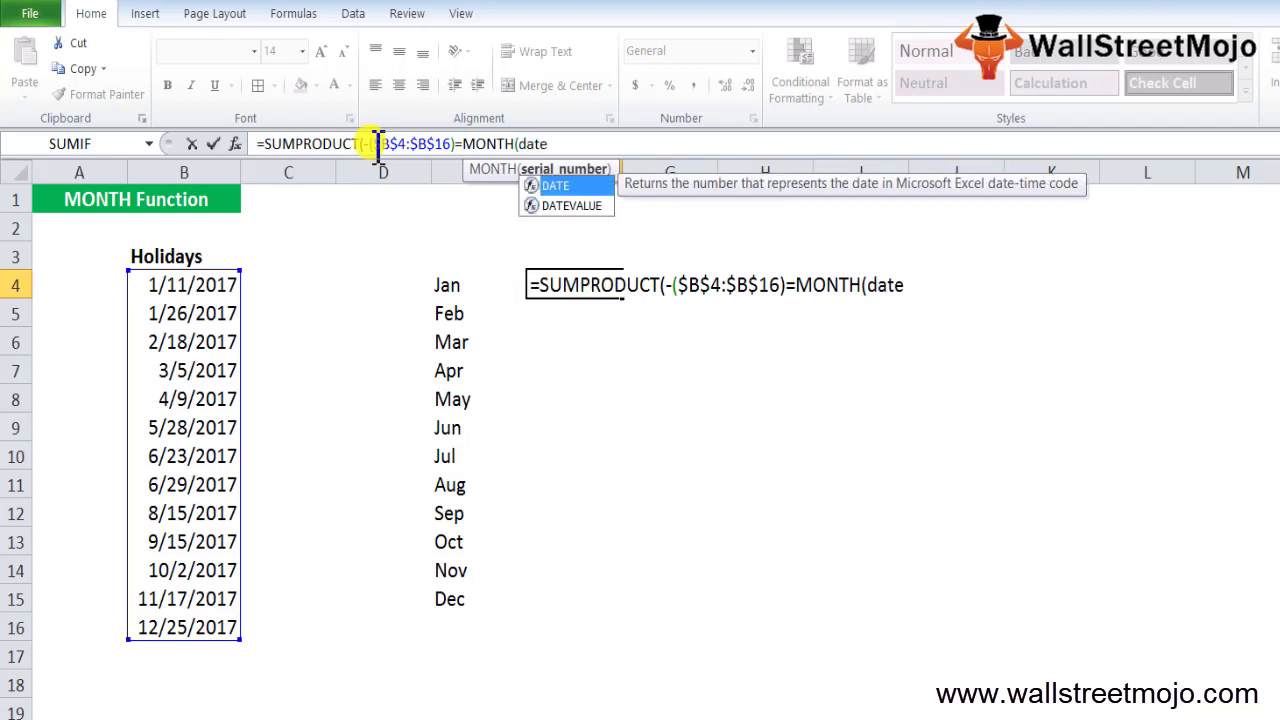
{"action": "key", "text": "Down"}
{"action": "key", "text": "Tab"}
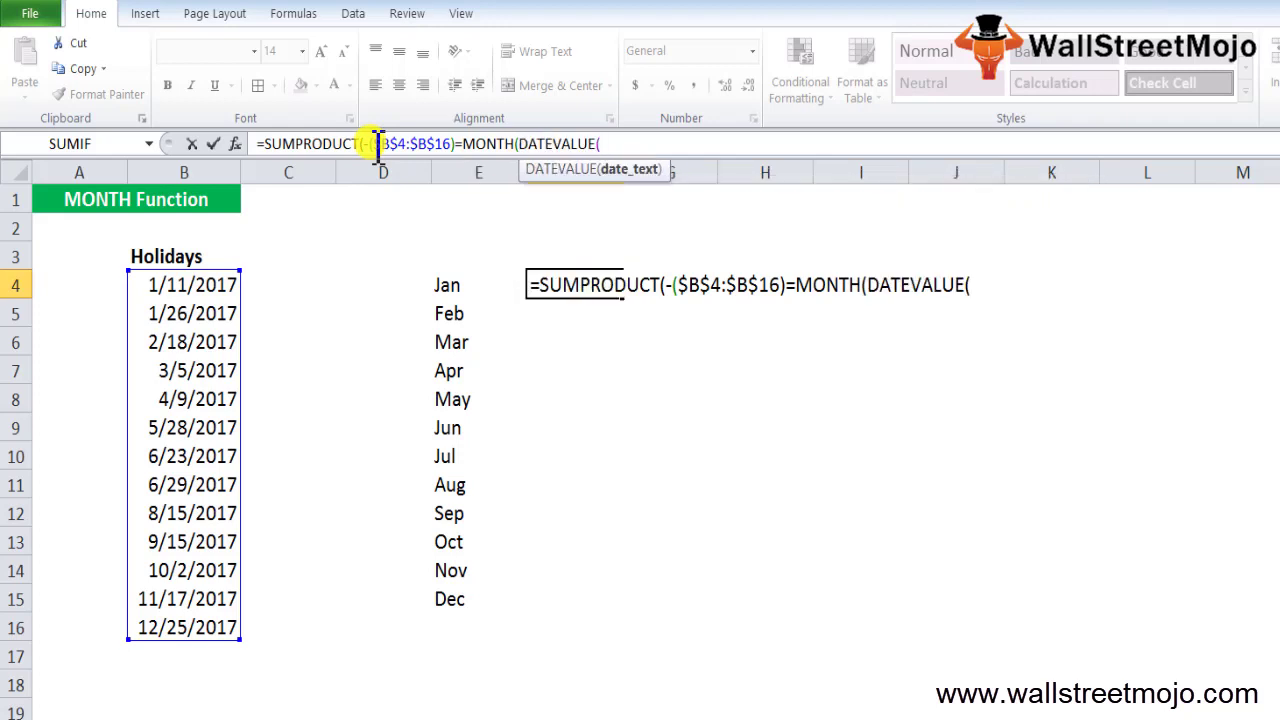
{"action": "left_click", "coordinate": [444, 289]}
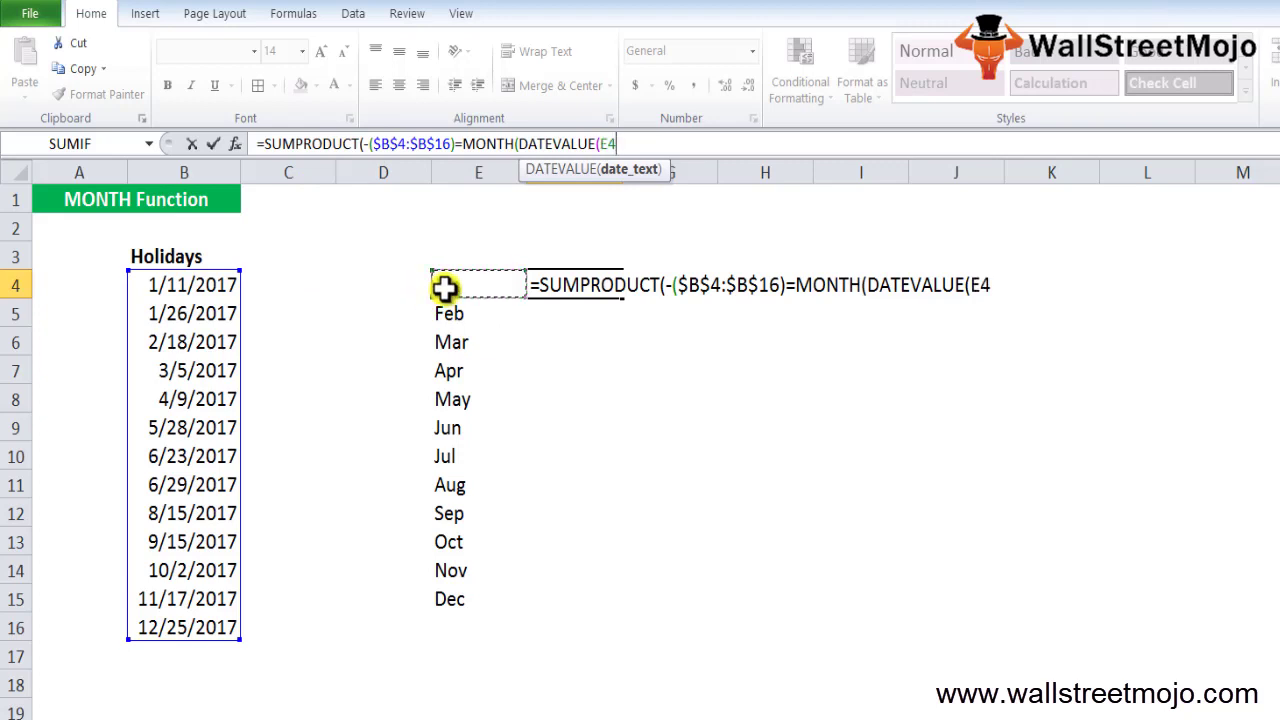
{"action": "type", "text": "&\"1\")"}
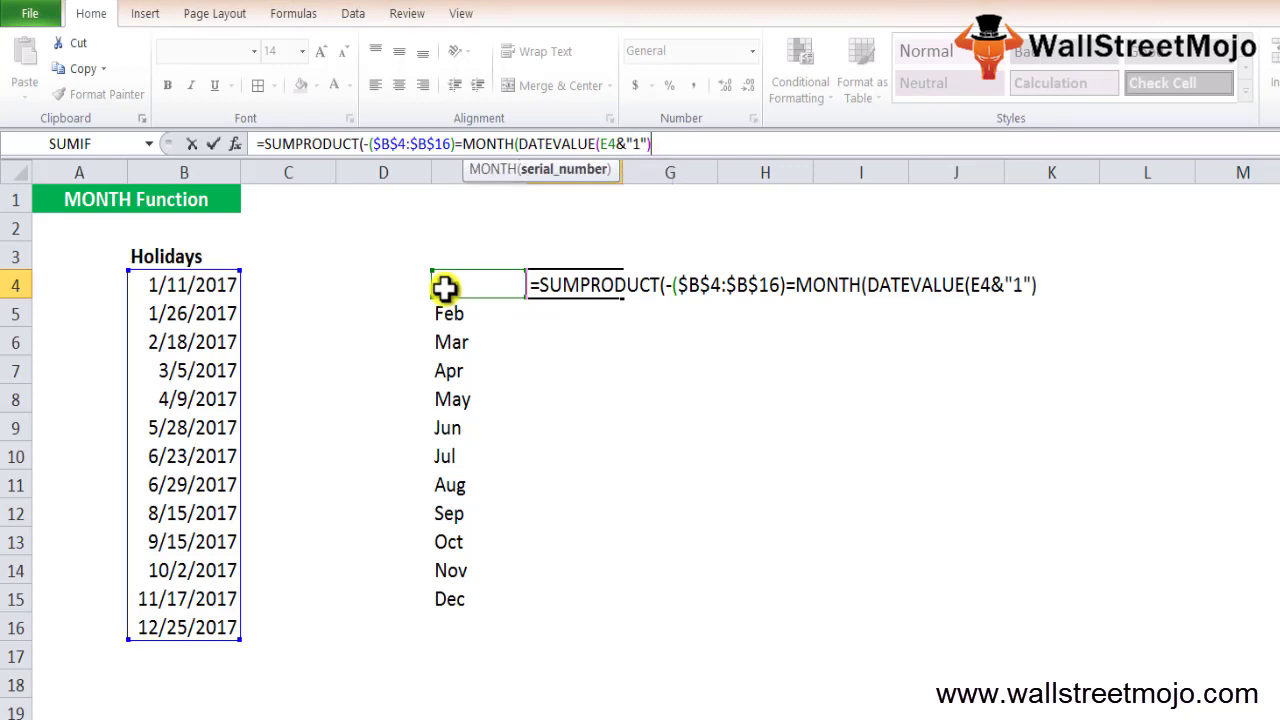
{"action": "type", "text": ")"}
{"action": "key", "text": "Return"}
{"action": "key", "text": "Return"}
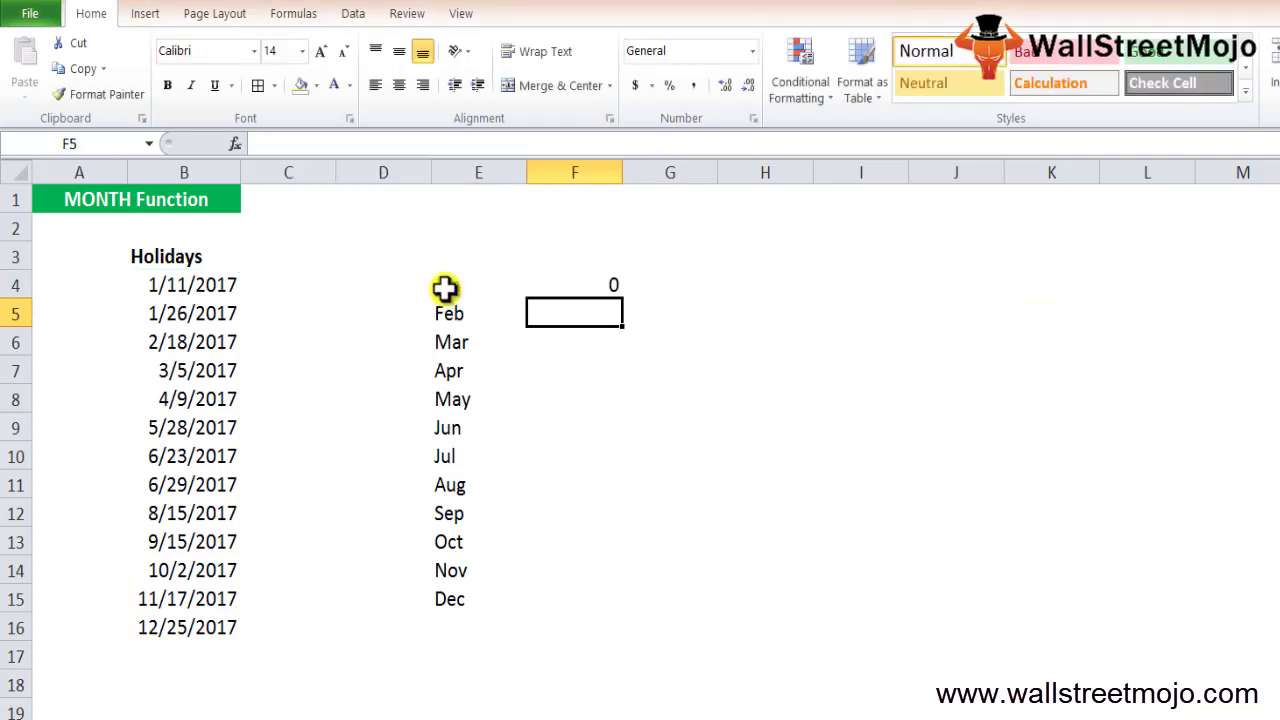
Review the SUMPRODUCT formula in F4 and the cells it references
{"action": "key", "text": "Up"}
{"action": "key", "text": "F2"}
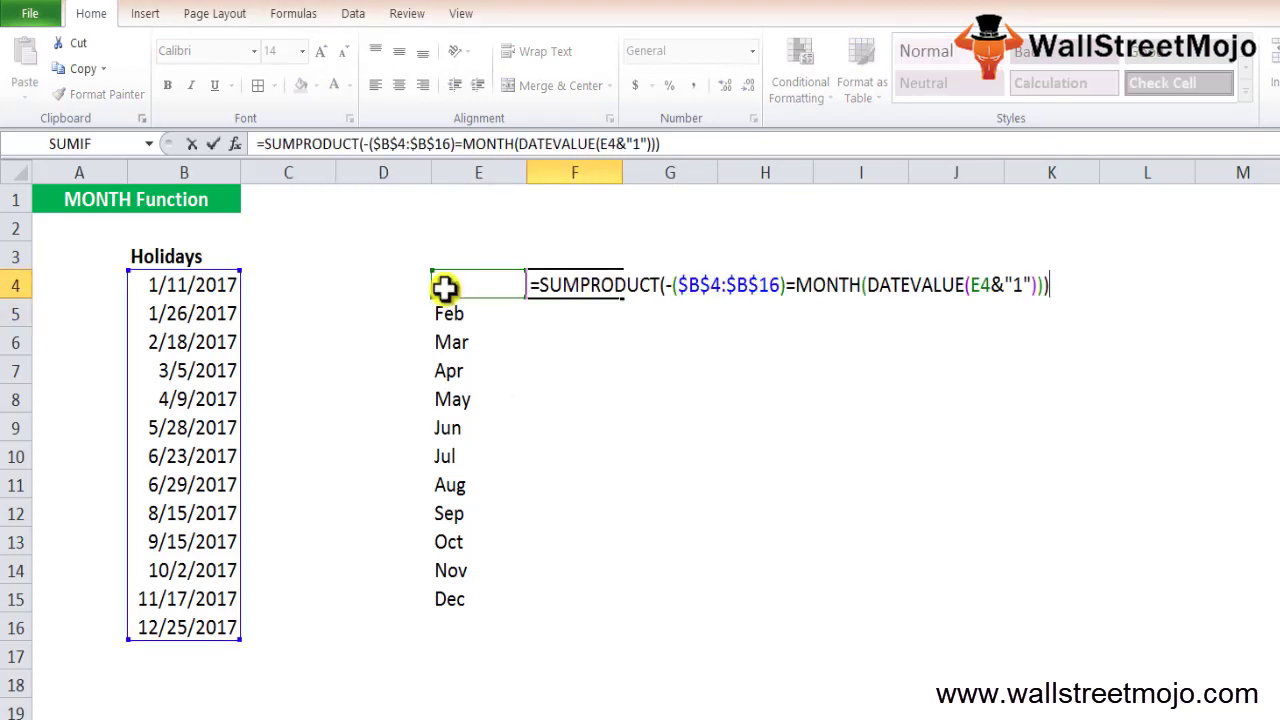
{"action": "key", "text": "Escape"}
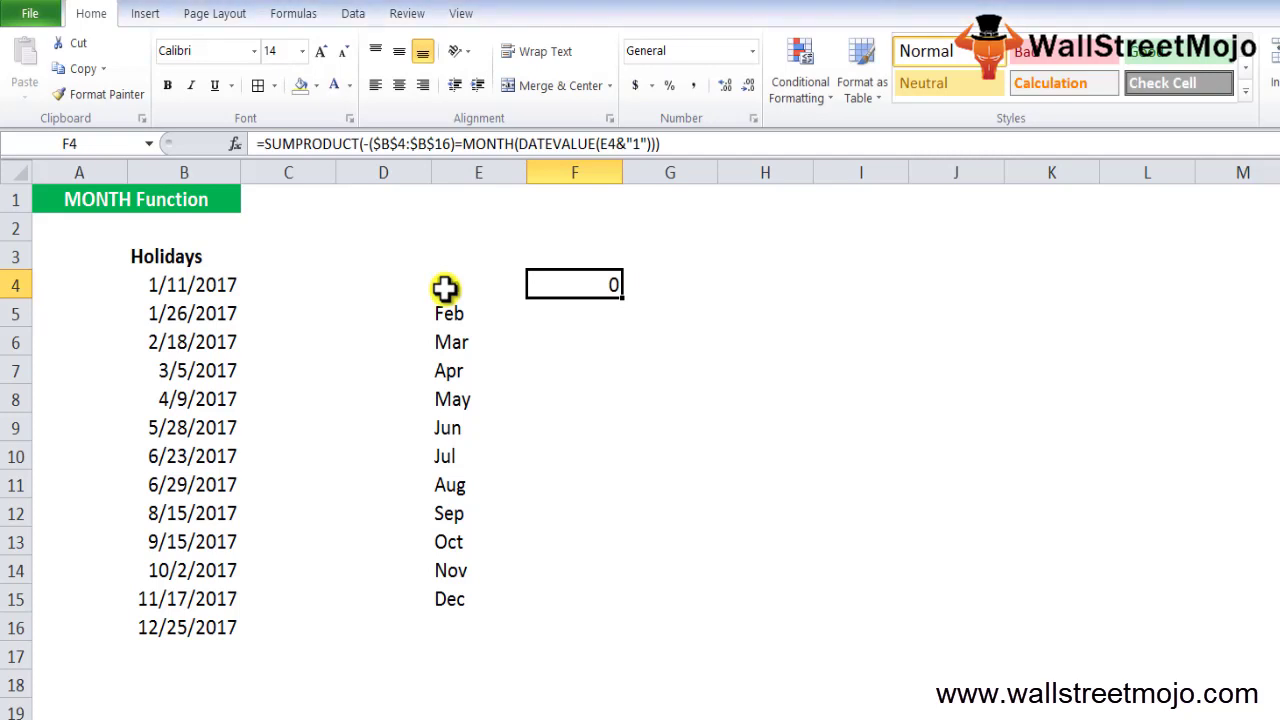
{"action": "left_click", "coordinate": [445, 289]}
{"action": "key", "text": "Right"}
Enter the note "Given date or serial number" in cell C28, in the empty area below the holiday data
{"action": "key", "text": "Page_Down"}
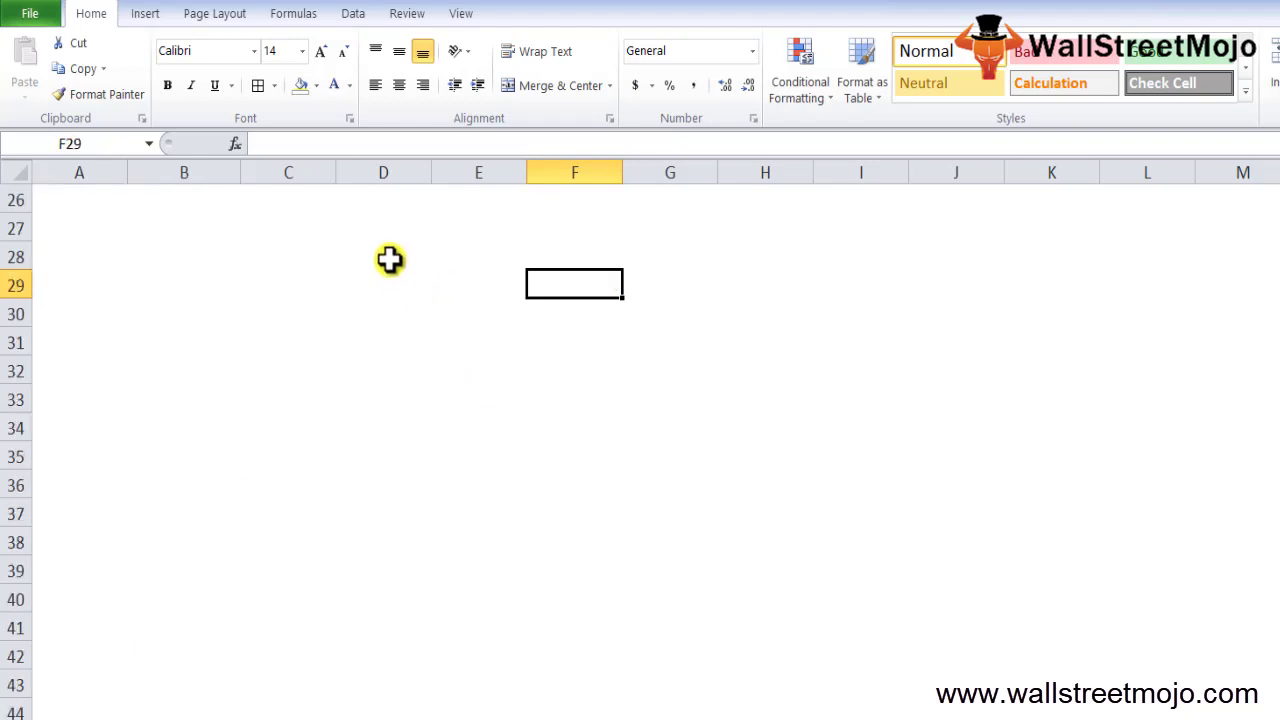
{"action": "left_click", "coordinate": [318, 250]}
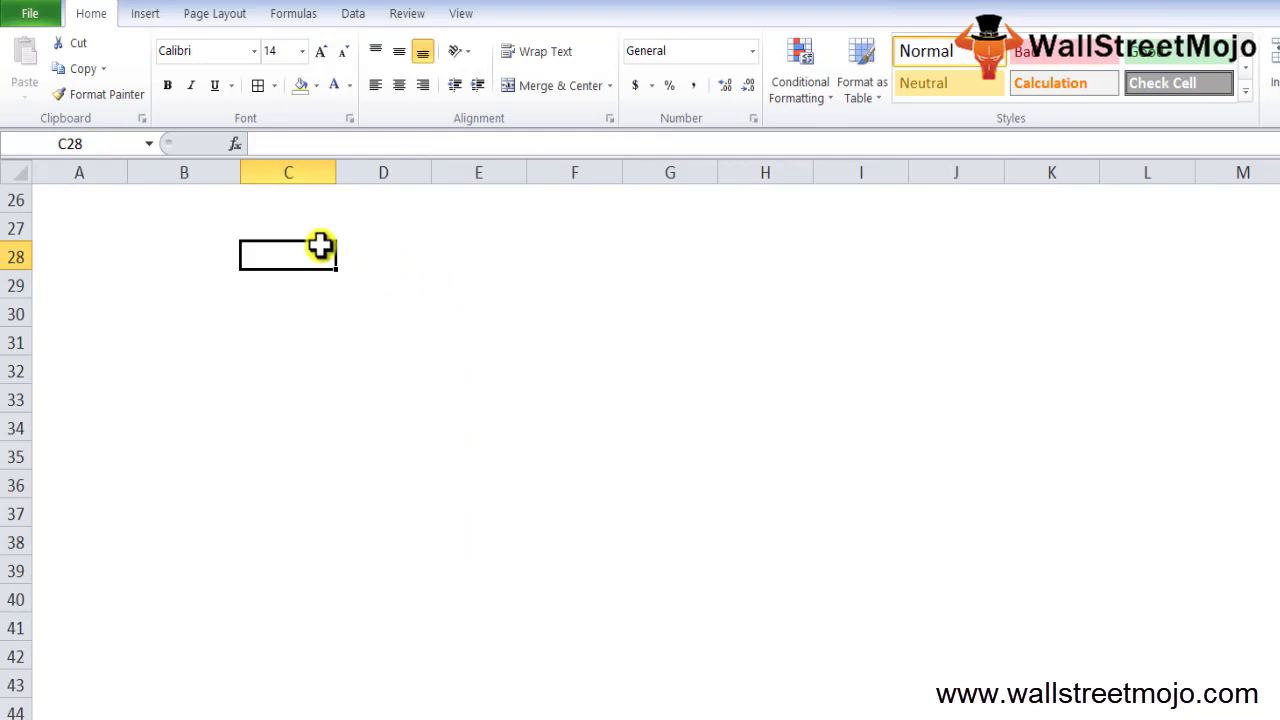
{"action": "type", "text": "Gv"}
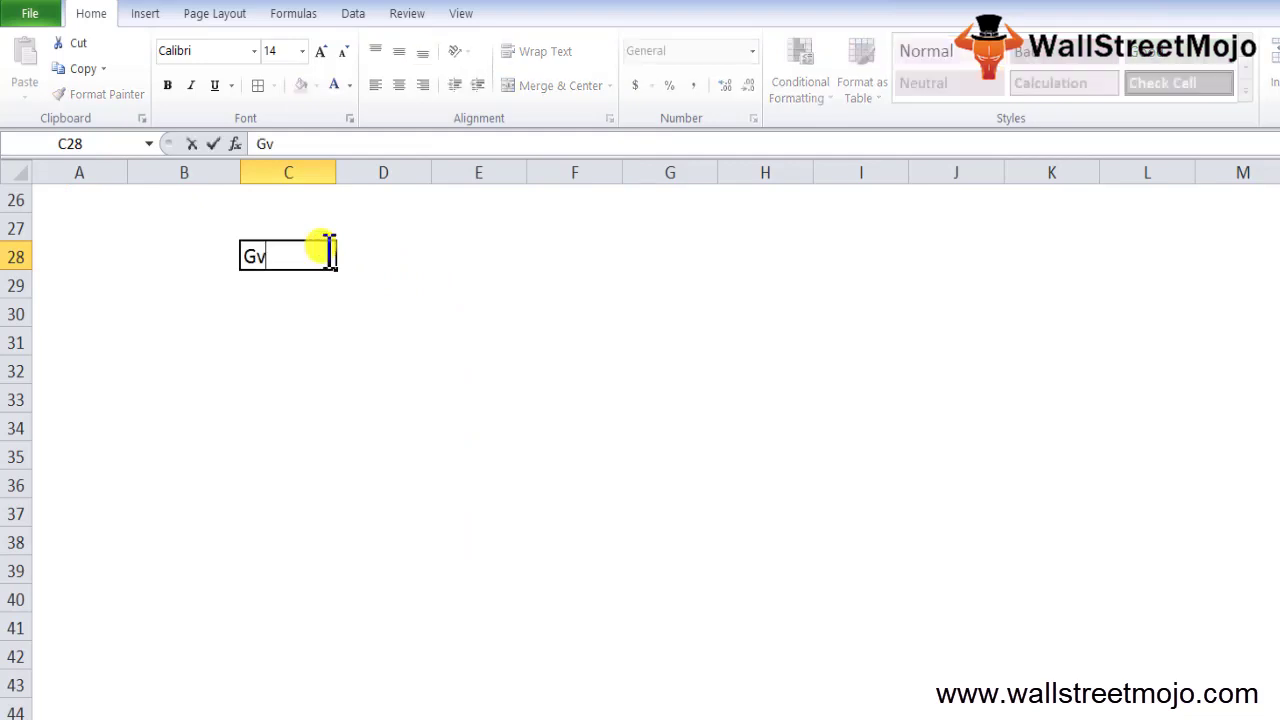
{"action": "key", "text": "BackSpace"}
{"action": "type", "text": "iven date"}
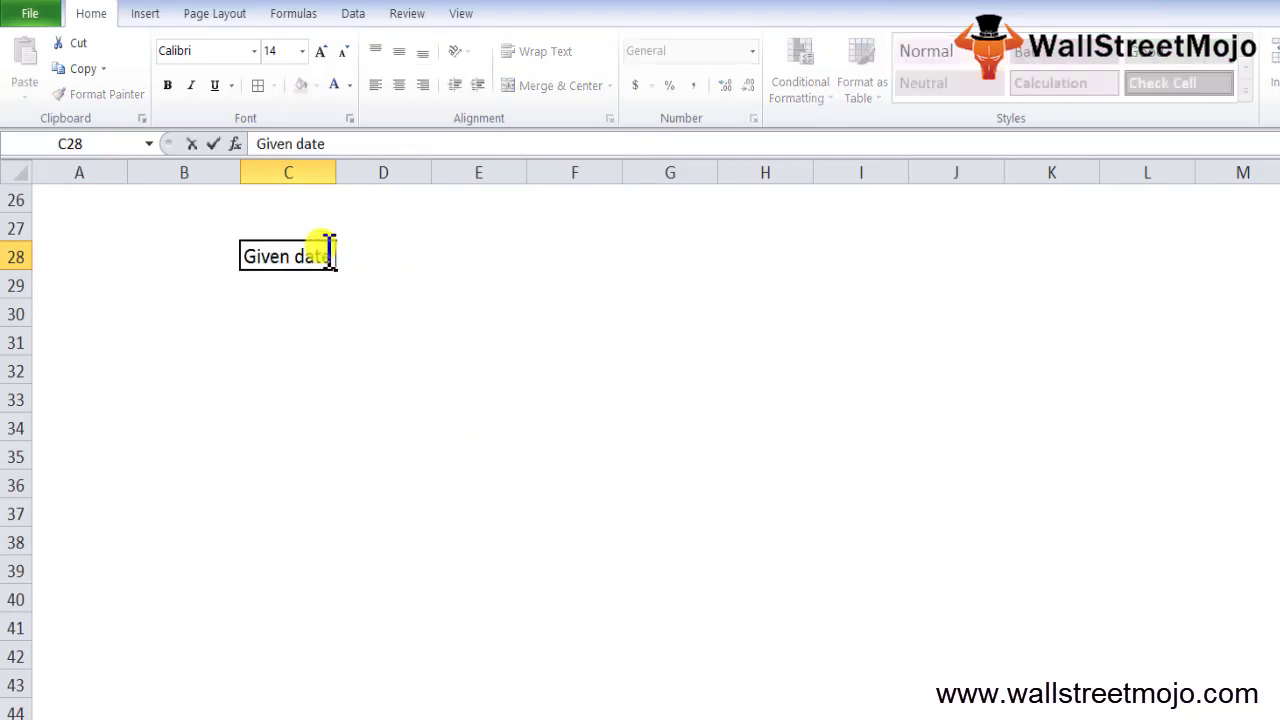
{"action": "type", "text": " or seria"}
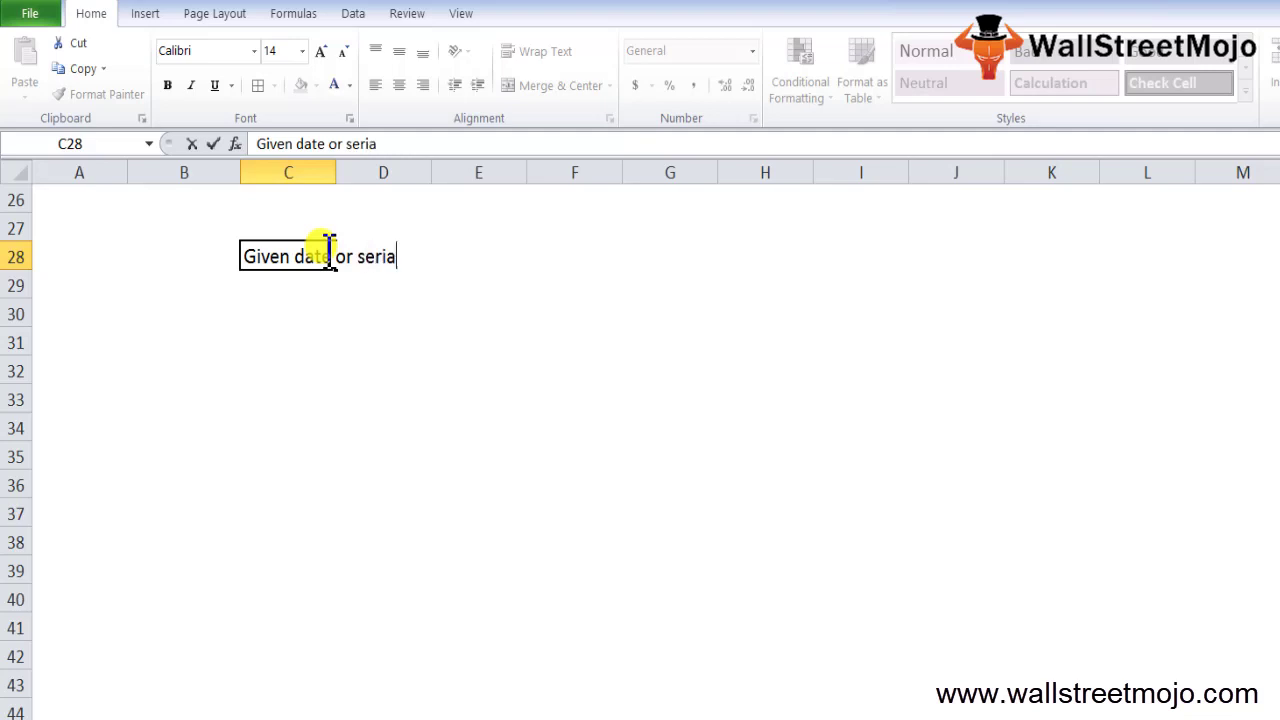
{"action": "type", "text": "l number"}
{"action": "key", "text": "Return"}
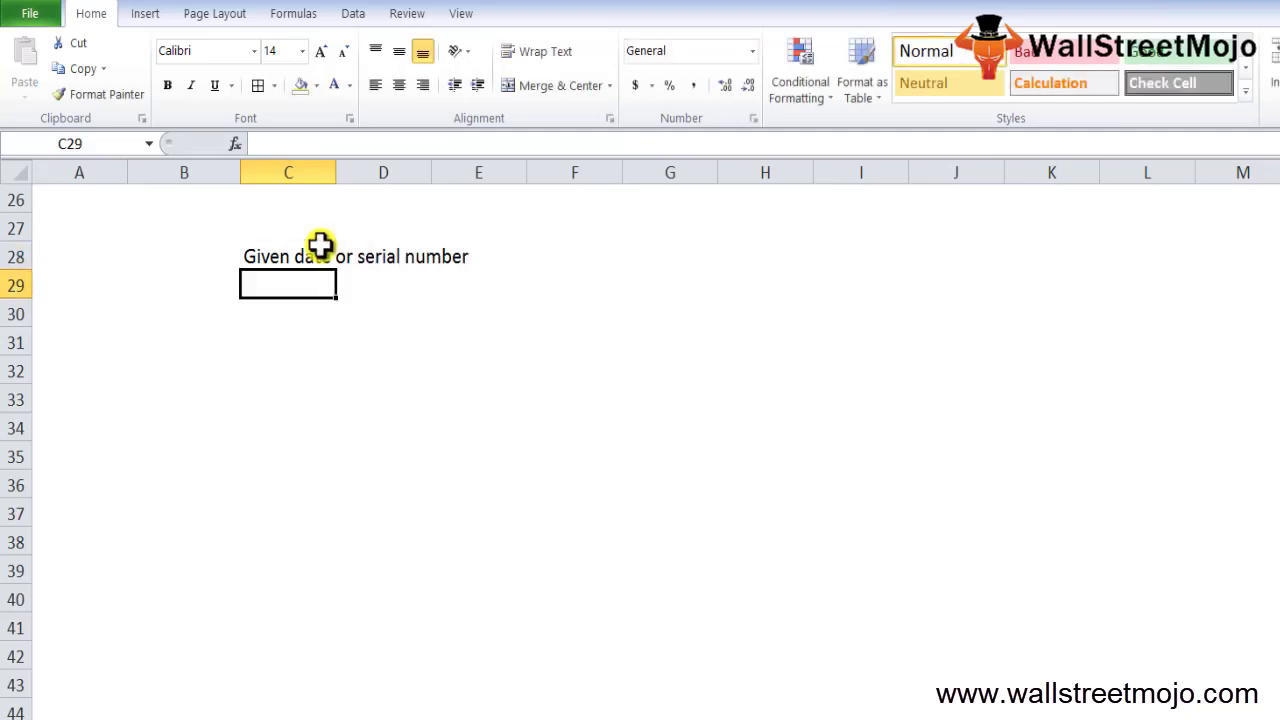
Enter the note "Value" in cell C29
{"action": "type", "text": "Vaul"}
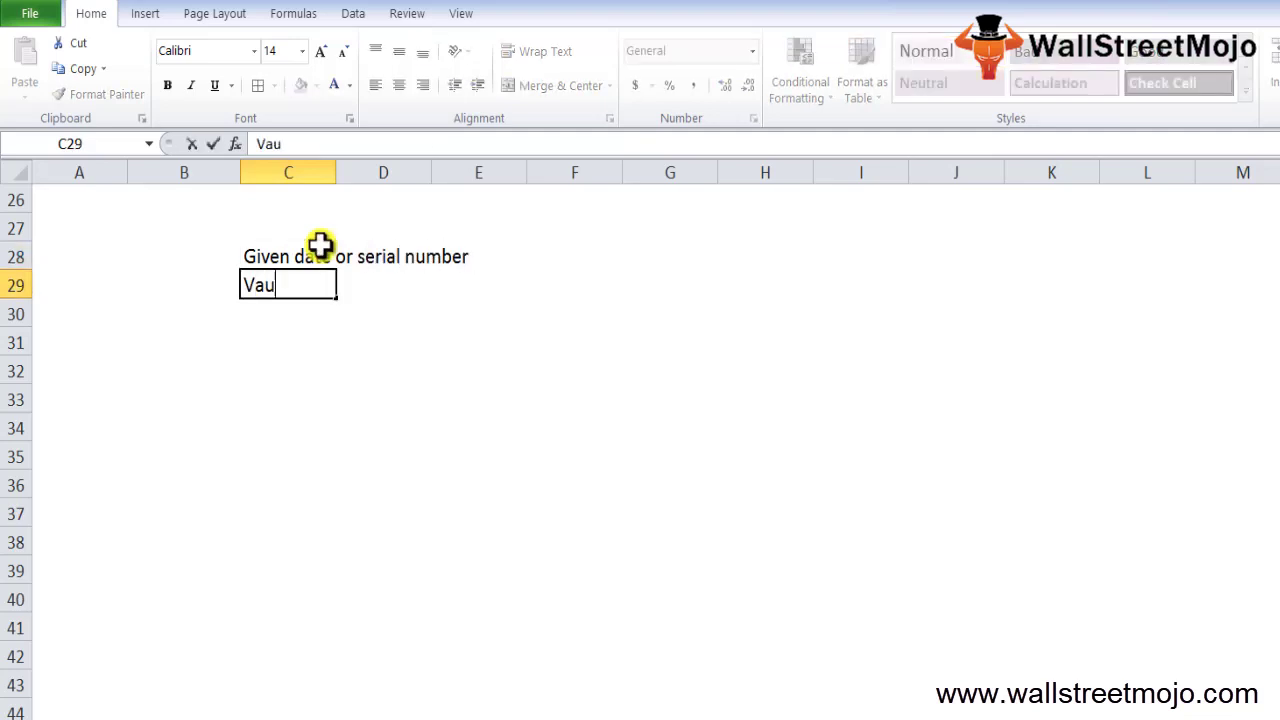
{"action": "key", "text": "BackSpace"}
{"action": "key", "text": "BackSpace"}
{"action": "type", "text": "lue"}
{"action": "key", "text": "Return"}
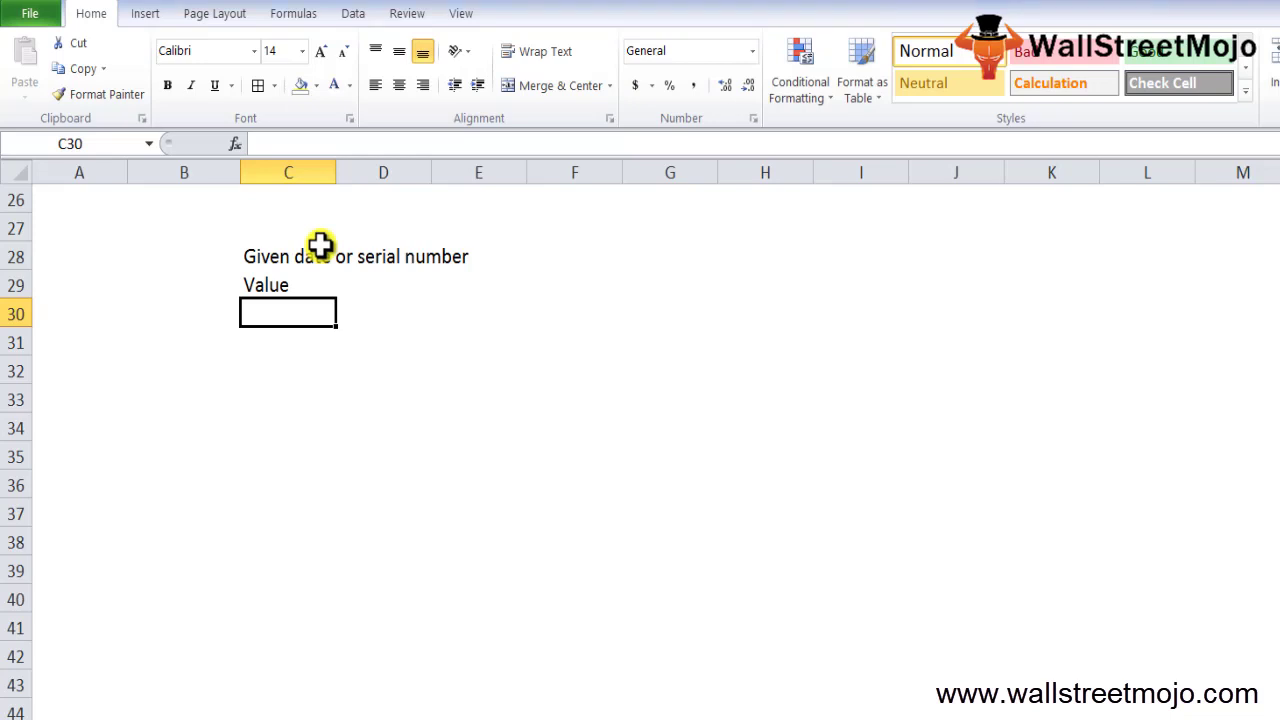
Enter the note "Only after 1st jan 2900" in cell C30
{"action": "key", "text": "Down"}
{"action": "key", "text": "Up"}
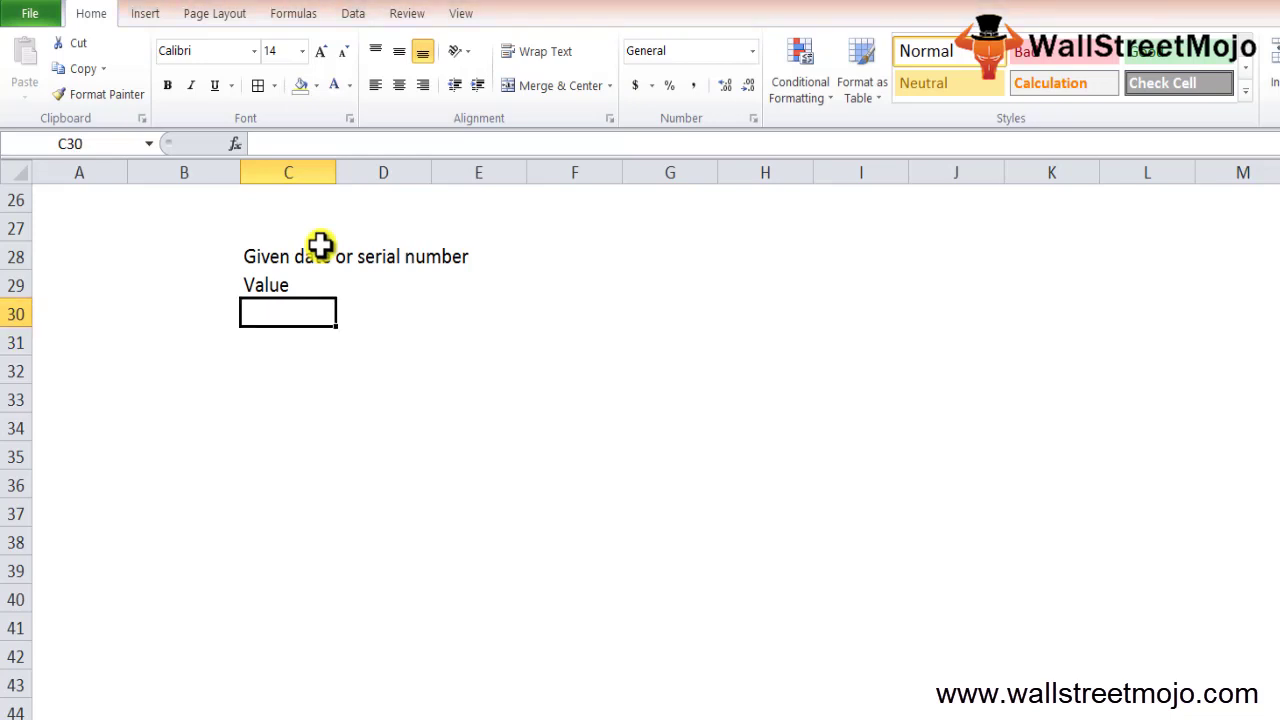
{"action": "type", "text": "Only after "}
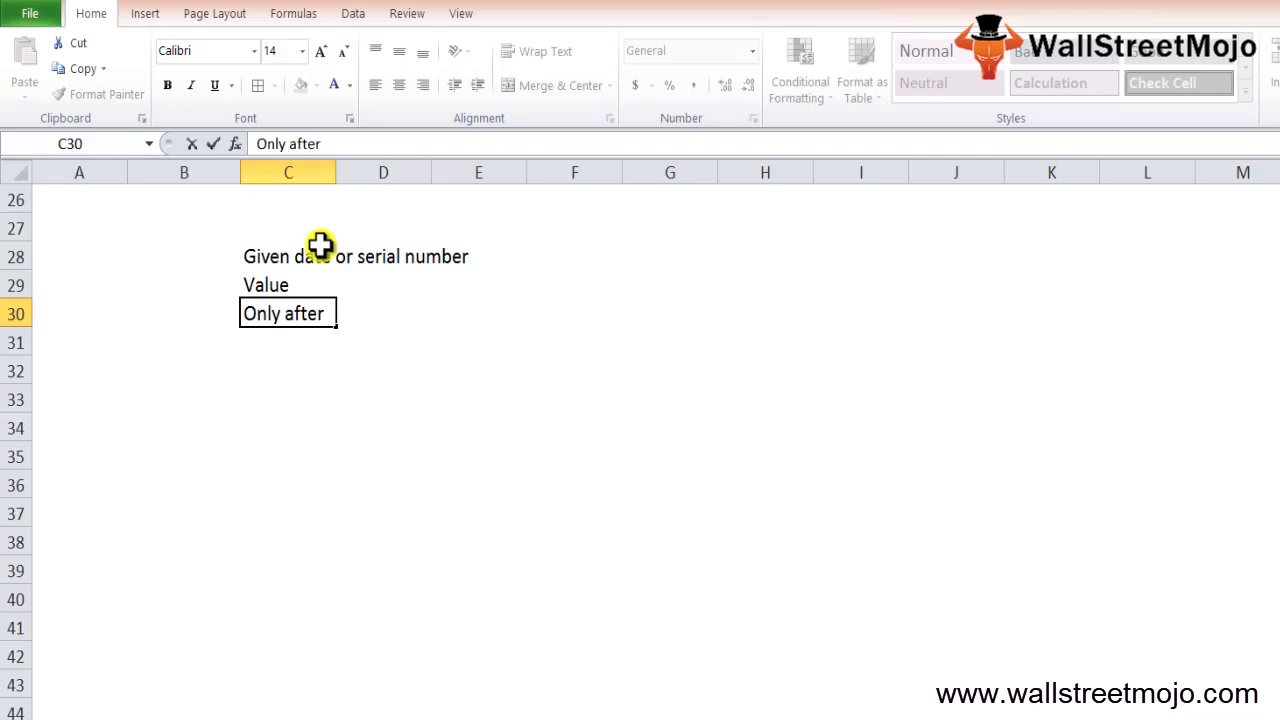
{"action": "type", "text": "1st jan 2900"}
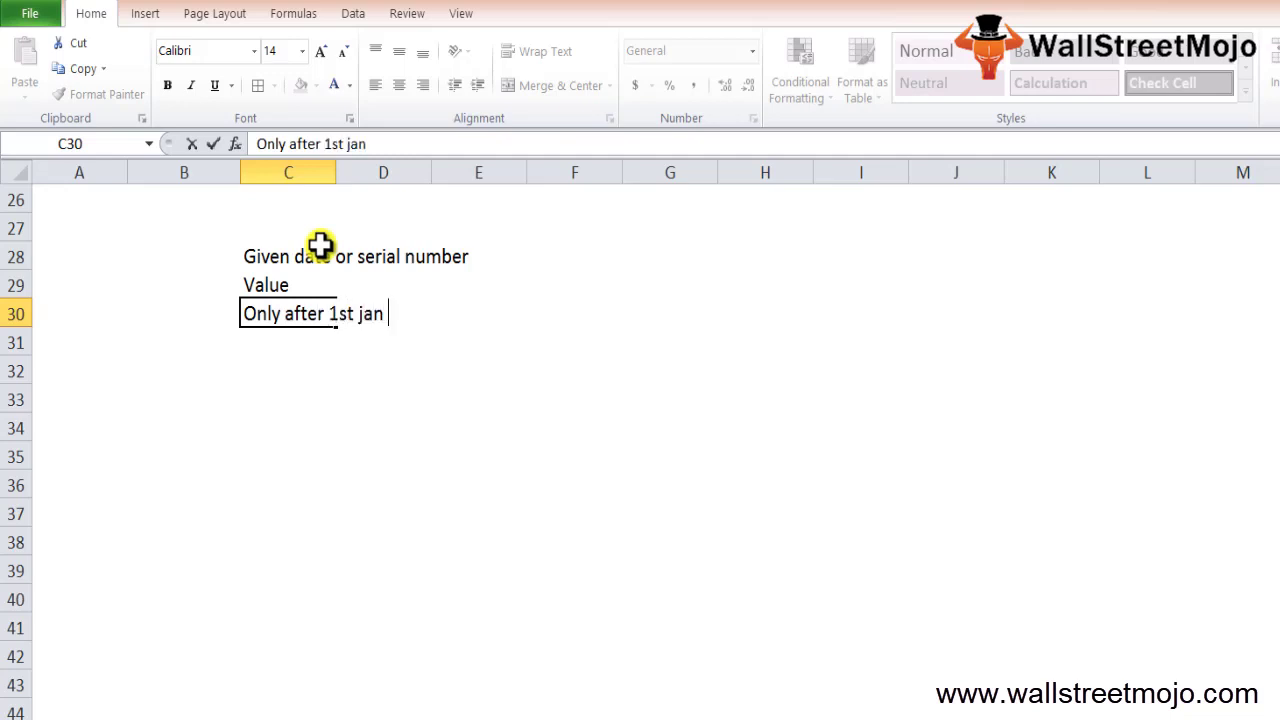
{"action": "key", "text": "Return"}
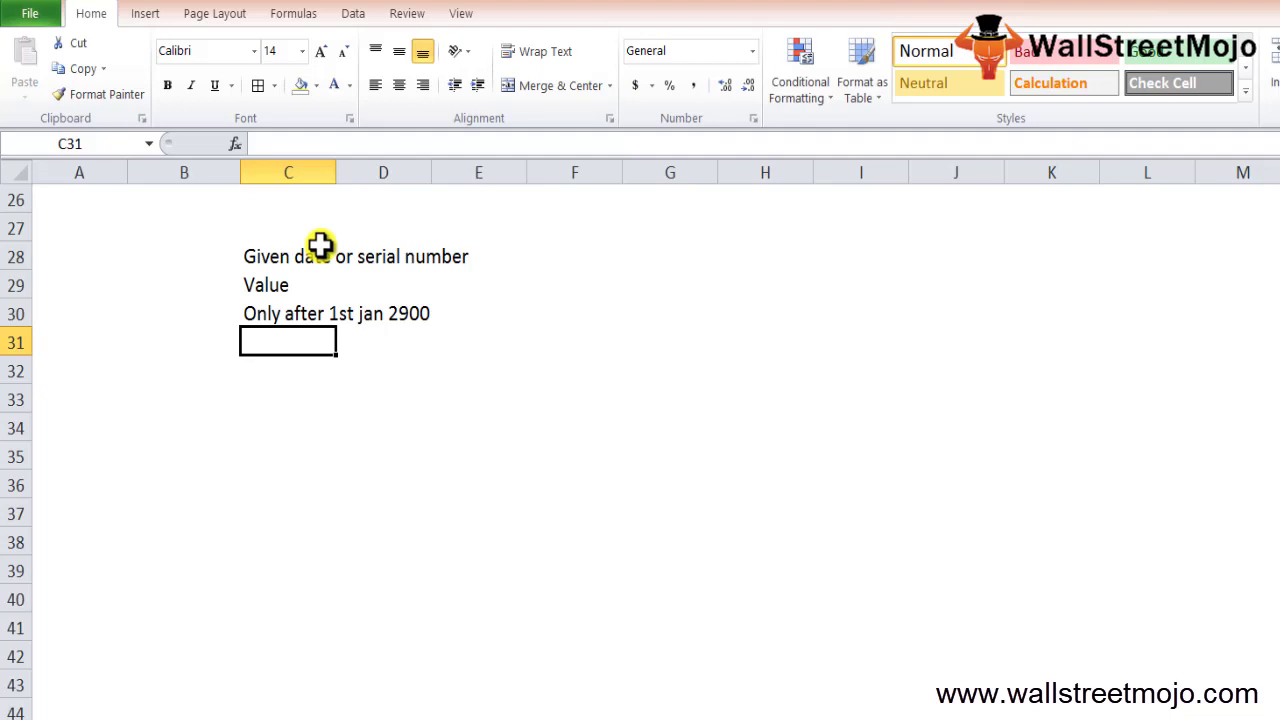
Leave row 31 blank and enter the note "Month in Number format only" in cell C32
{"action": "key", "text": "Return"}
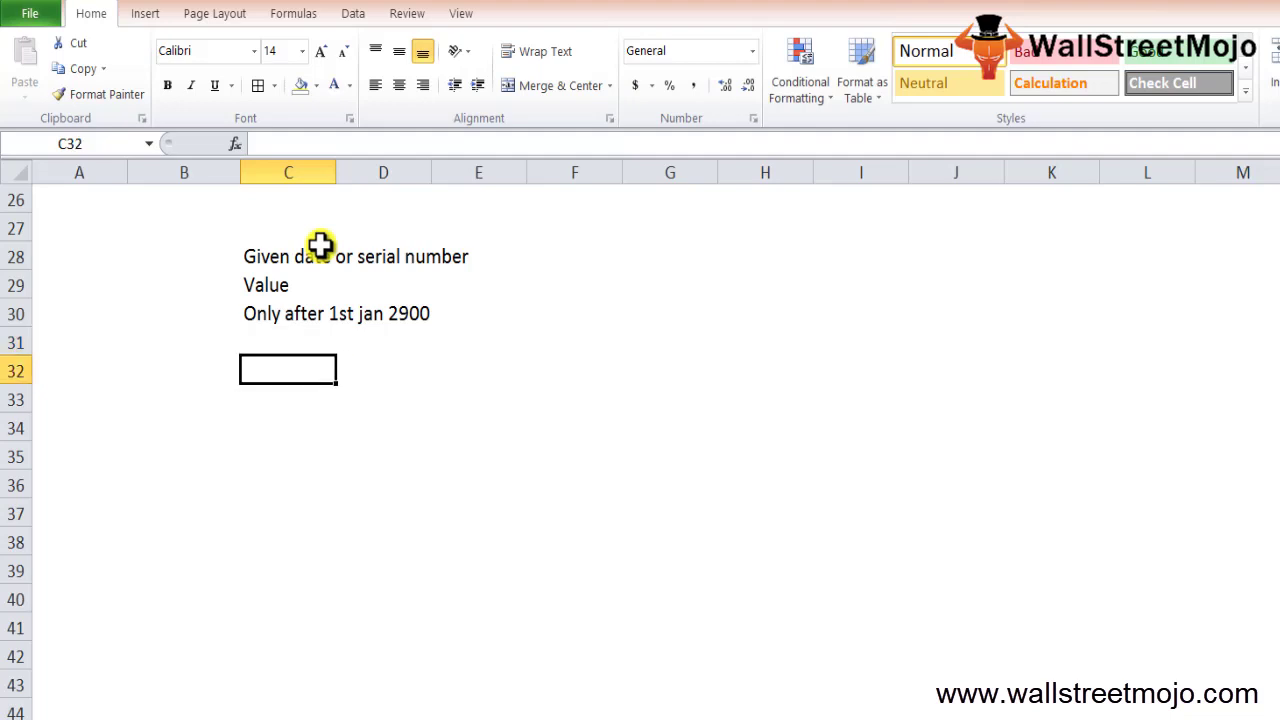
{"action": "type", "text": "Monht"}
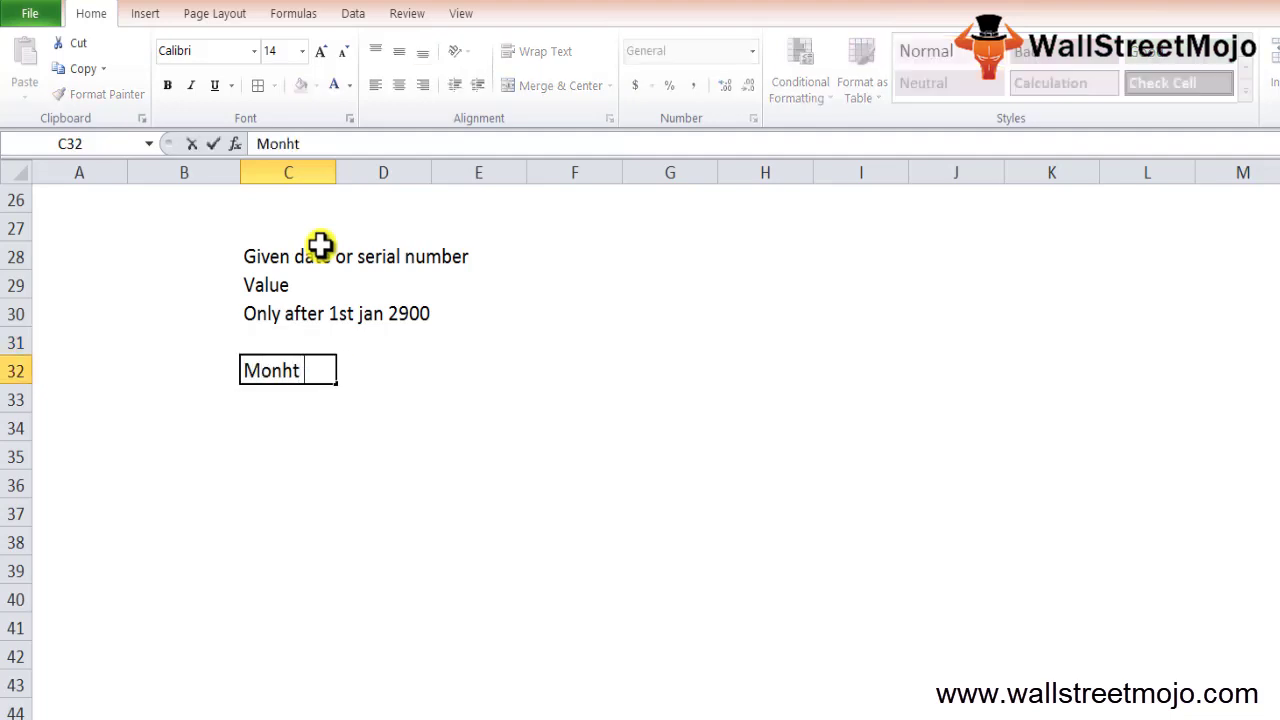
{"action": "key", "text": "BackSpace"}
{"action": "key", "text": "BackSpace"}
{"action": "type", "text": "th in Mu"}
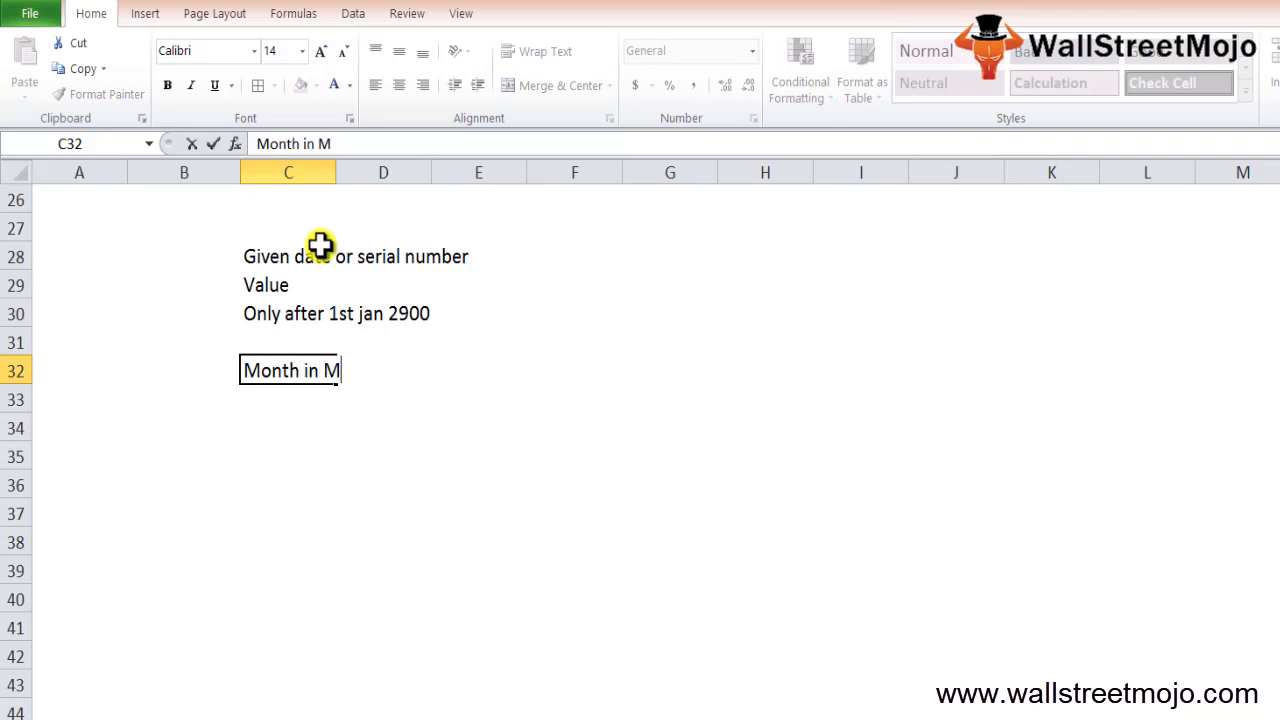
{"action": "key", "text": "BackSpace"}
{"action": "key", "text": "BackSpace"}
{"action": "type", "text": "Number form"}
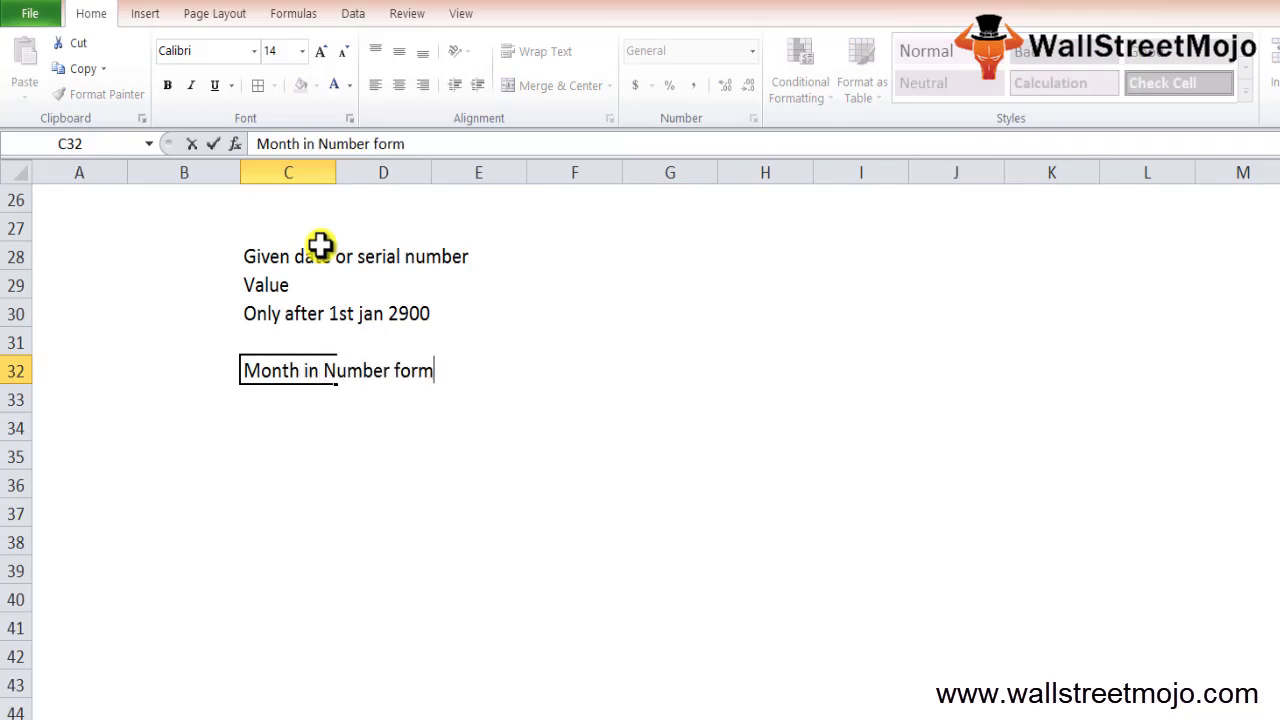
{"action": "type", "text": "at only"}
{"action": "key", "text": "Return"}
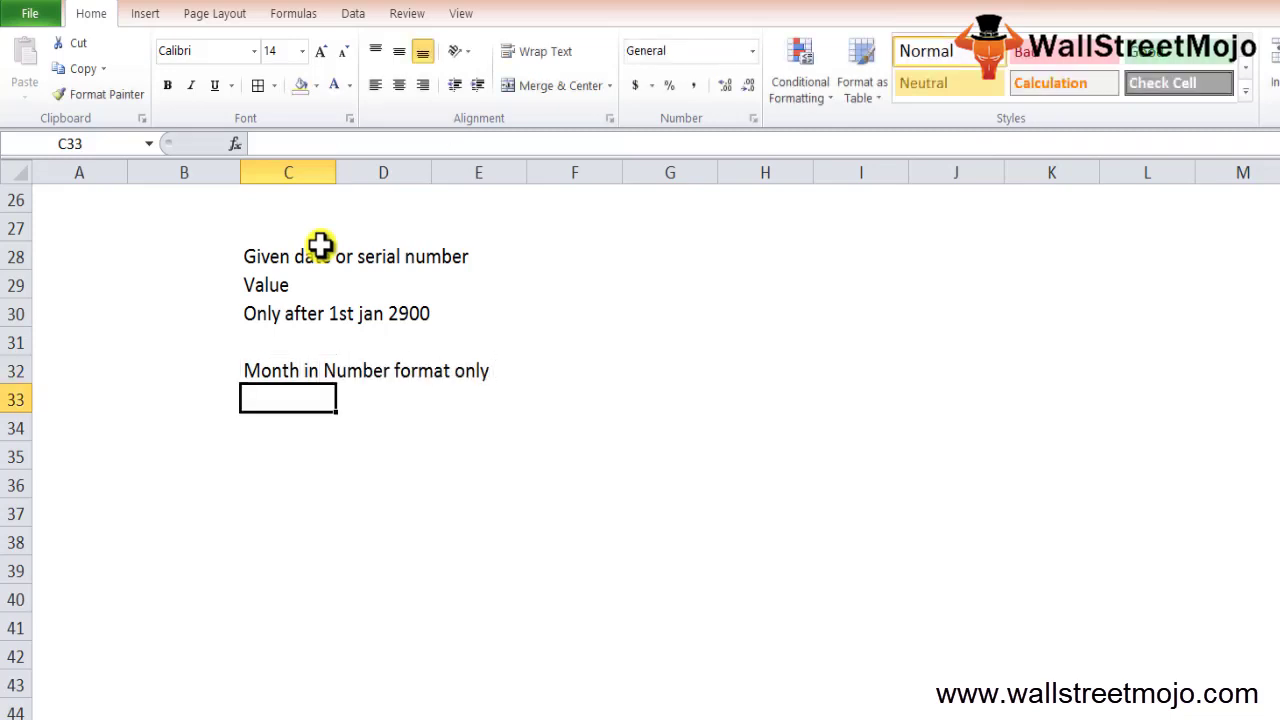
Enter the note "Number 1 and 12" in cell C33
{"action": "type", "text": "Number 1"}
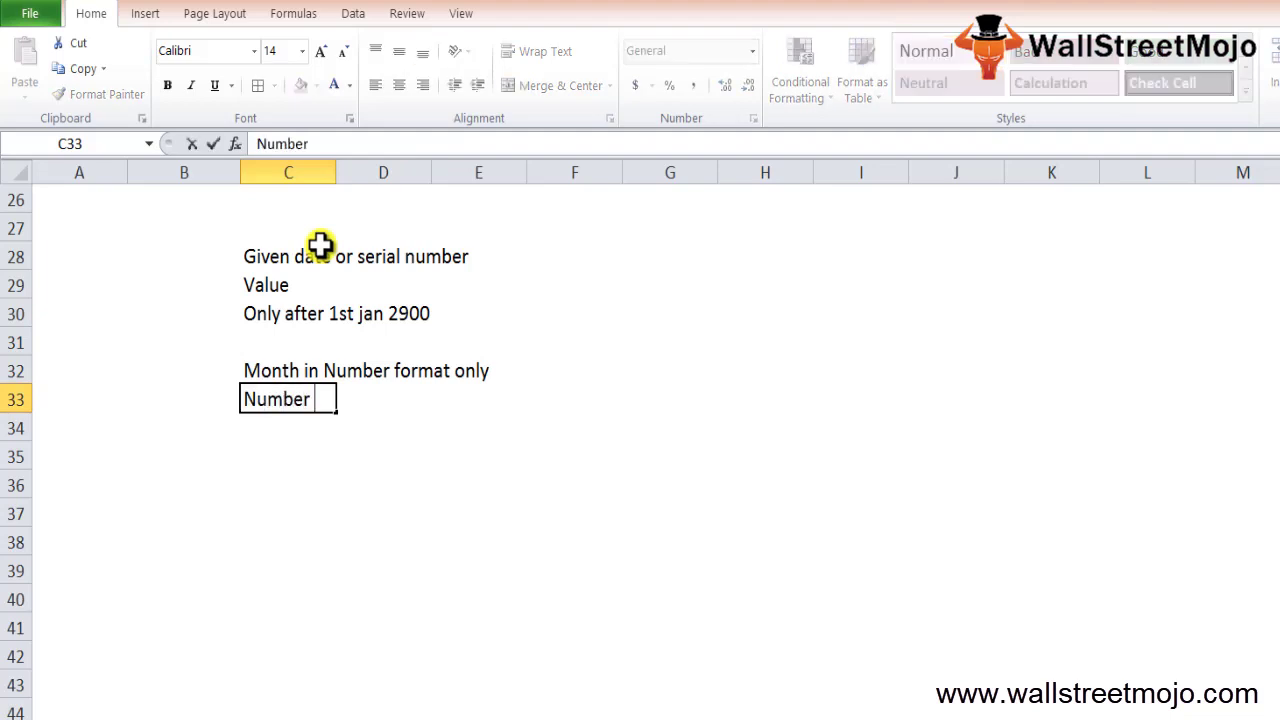
{"action": "type", "text": "and 12"}
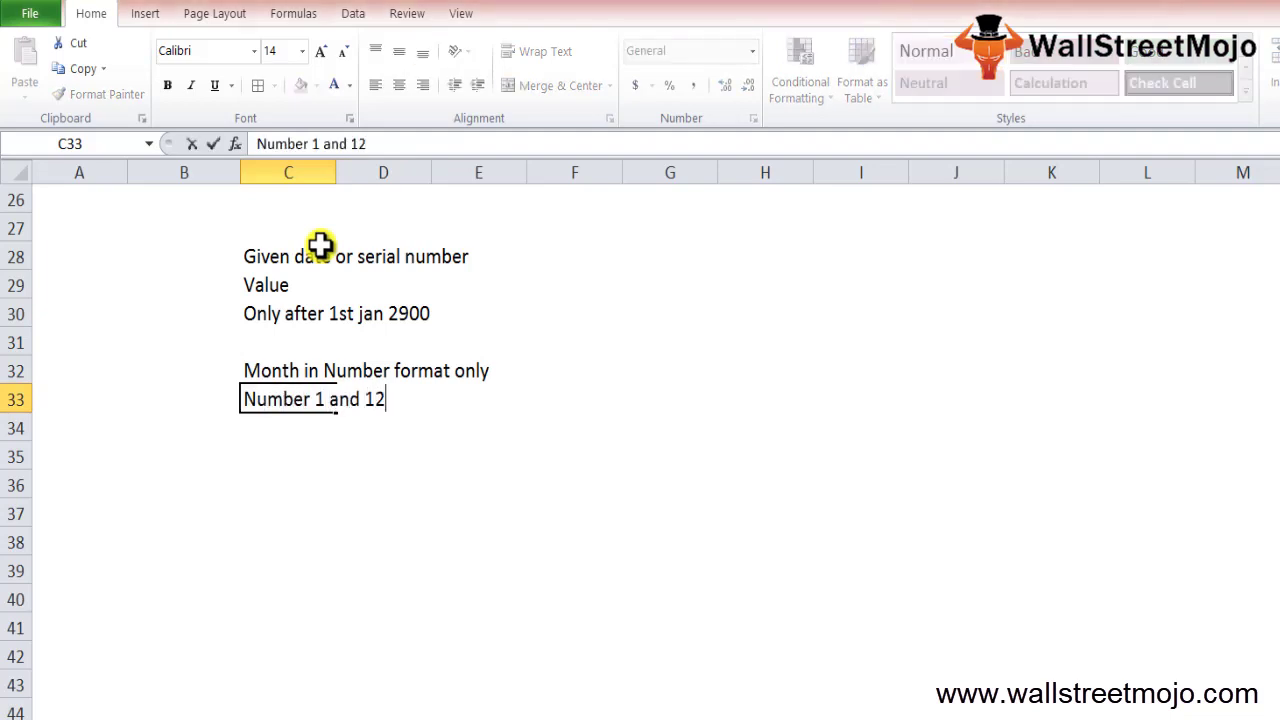
{"action": "key", "text": "Return"}
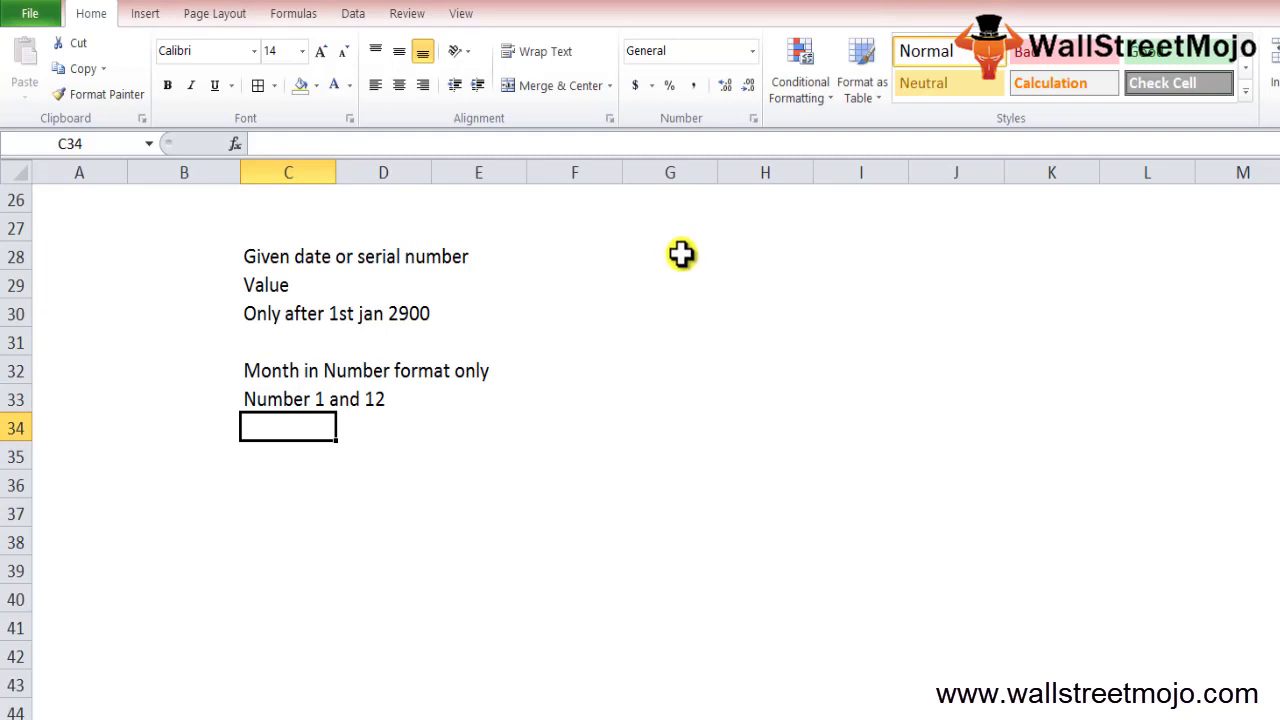